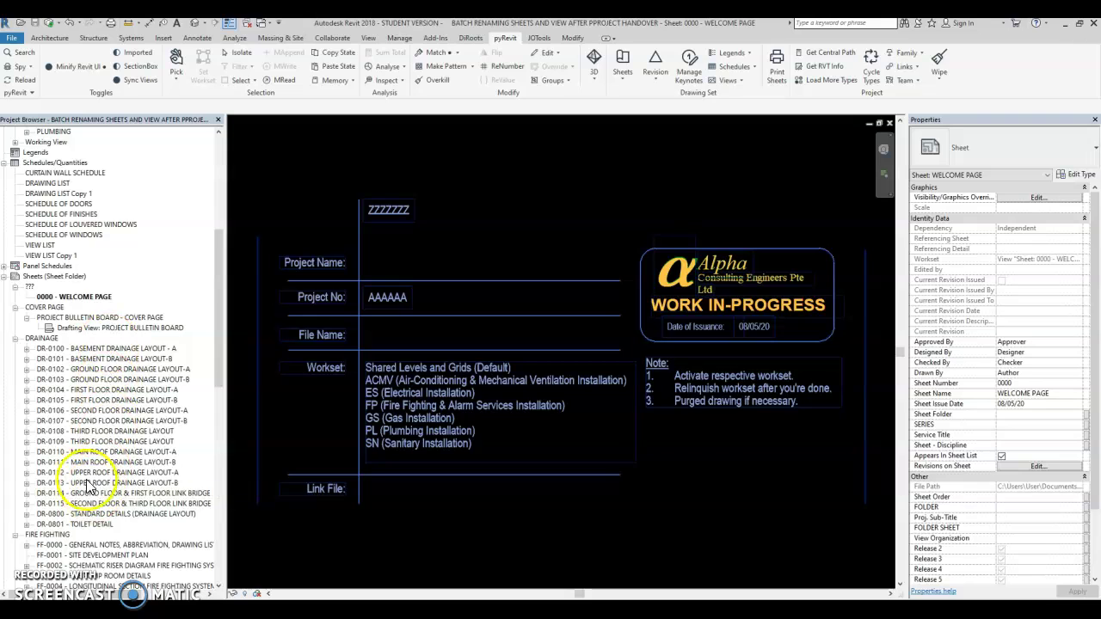
Create new sheet 0001 using the ANNO_Titleblock_QatarUnivParkingBldg_A0_AEB titleblock.
click(69, 349)
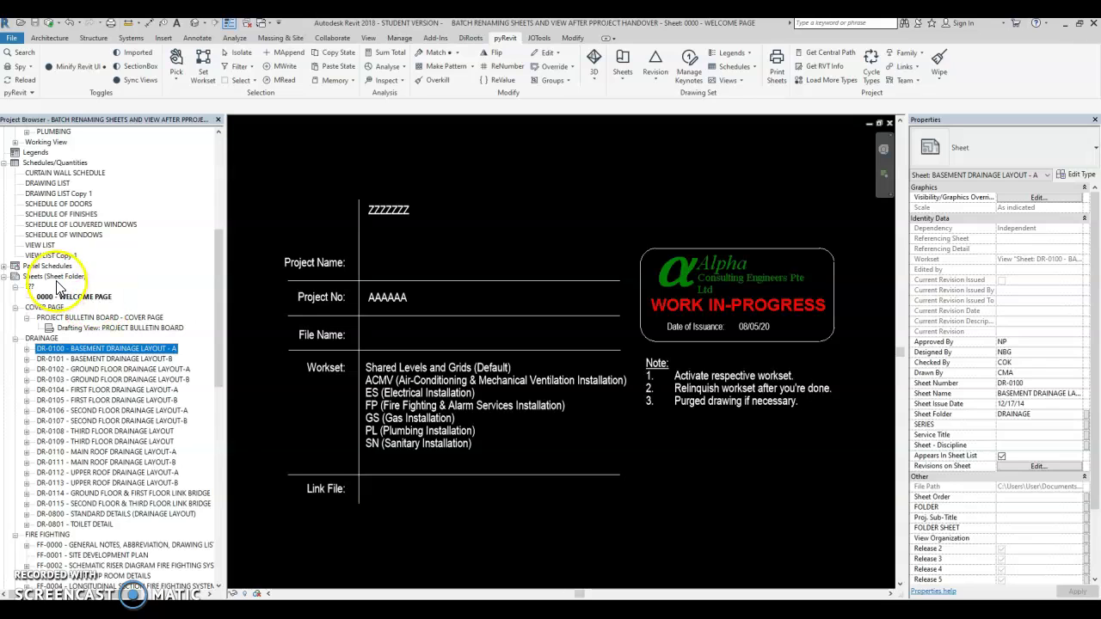
right_click(82, 277)
click(92, 287)
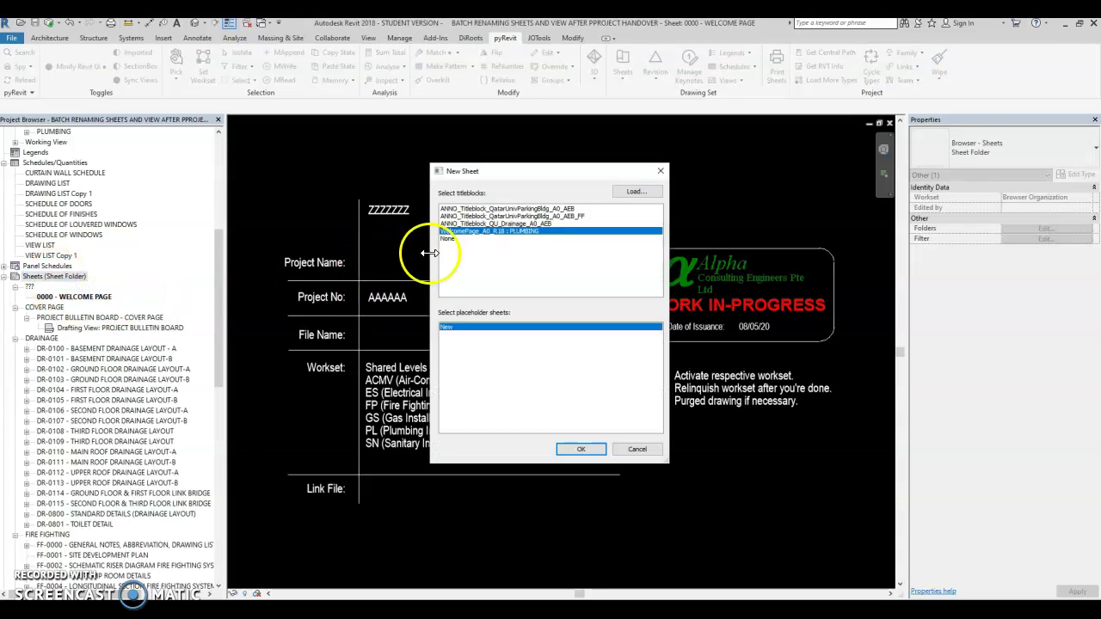
click(525, 224)
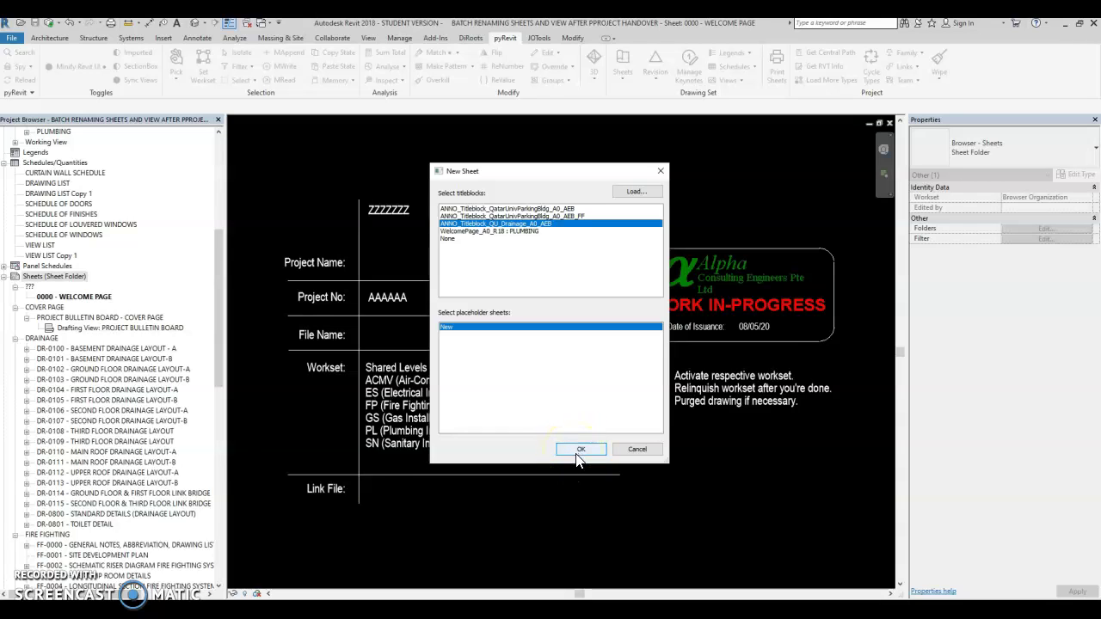
click(521, 209)
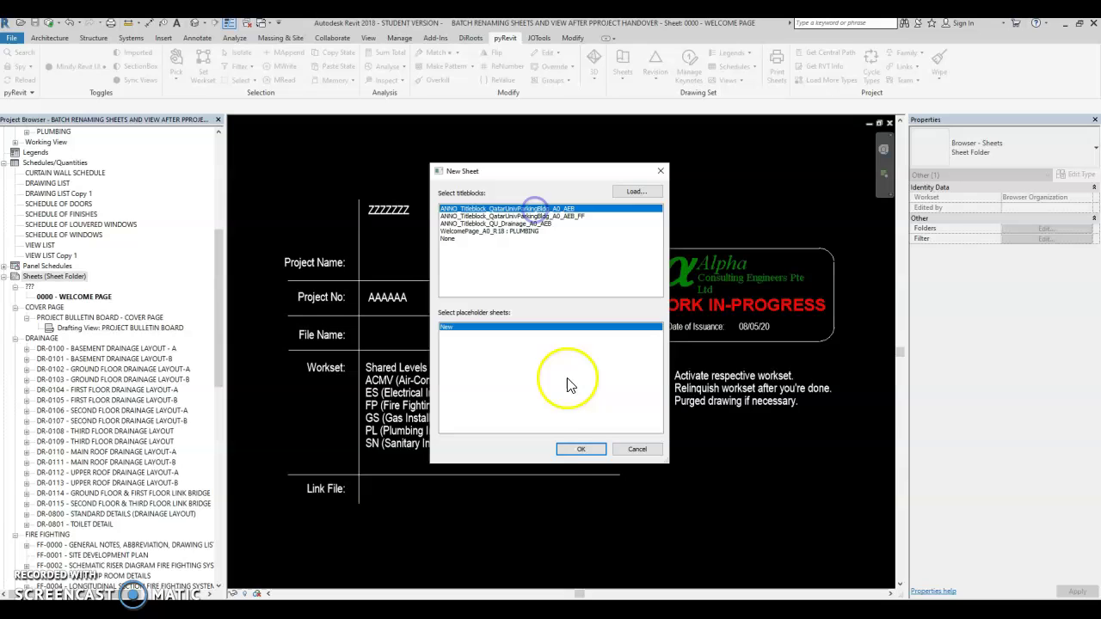
click(578, 450)
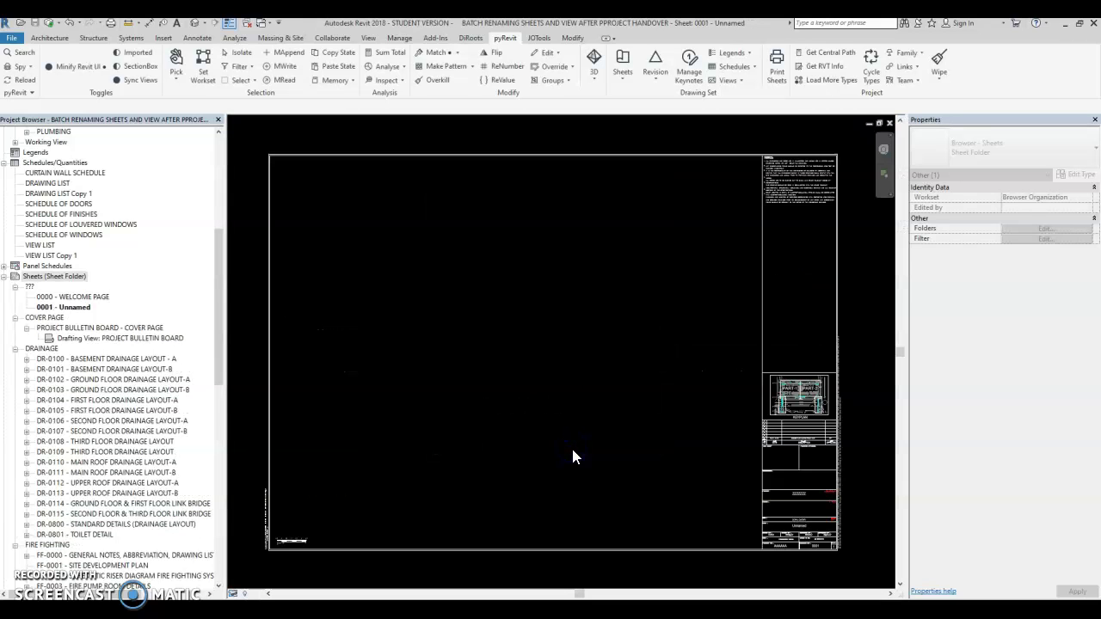
Renumber sheet 0001 to DR-0000 and rename it COVER PAGE.
right_click(57, 308)
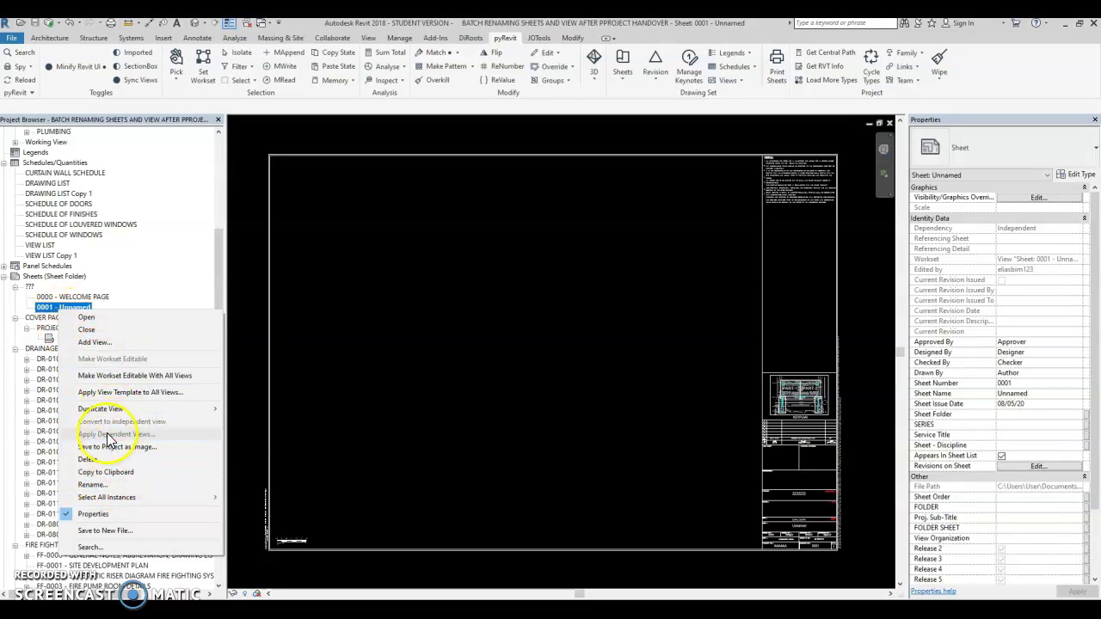
click(106, 485)
click(508, 298)
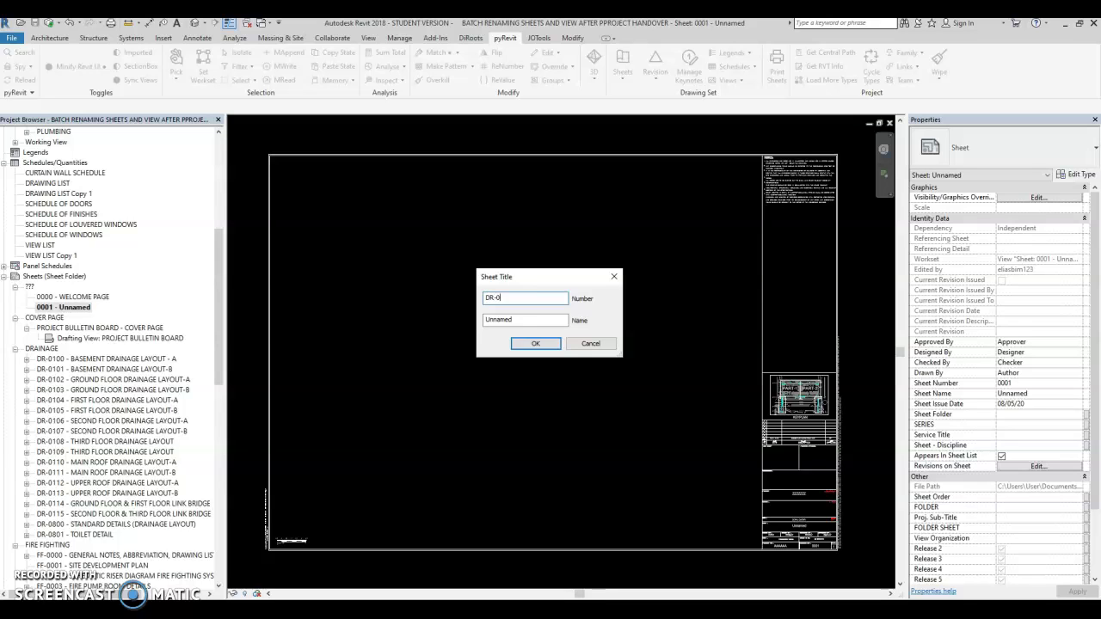
click(525, 324)
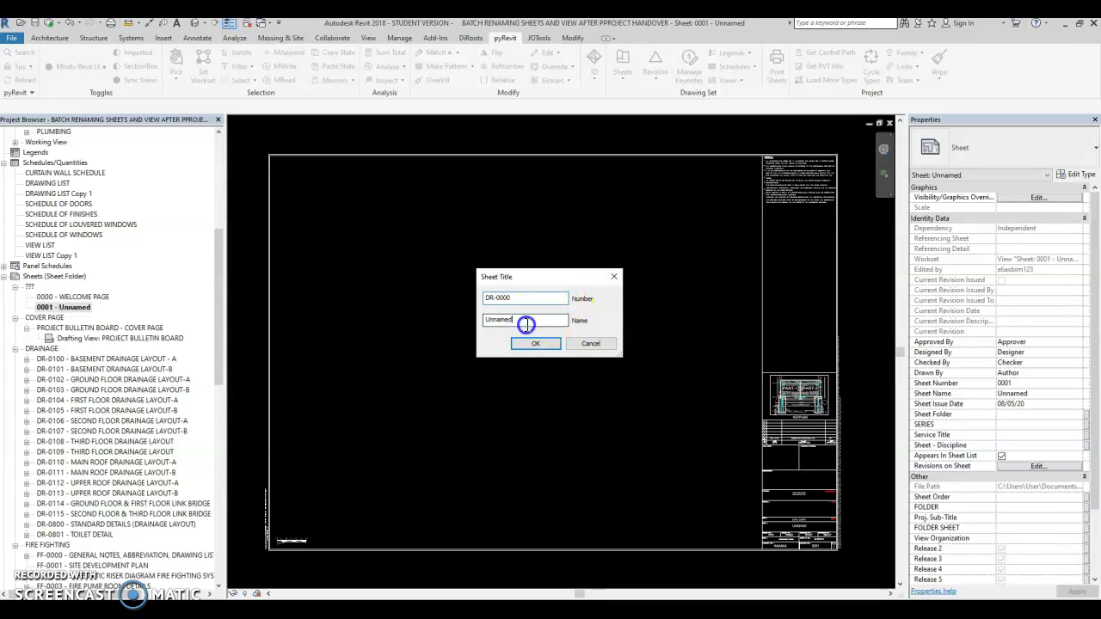
text(COVER PAGE)
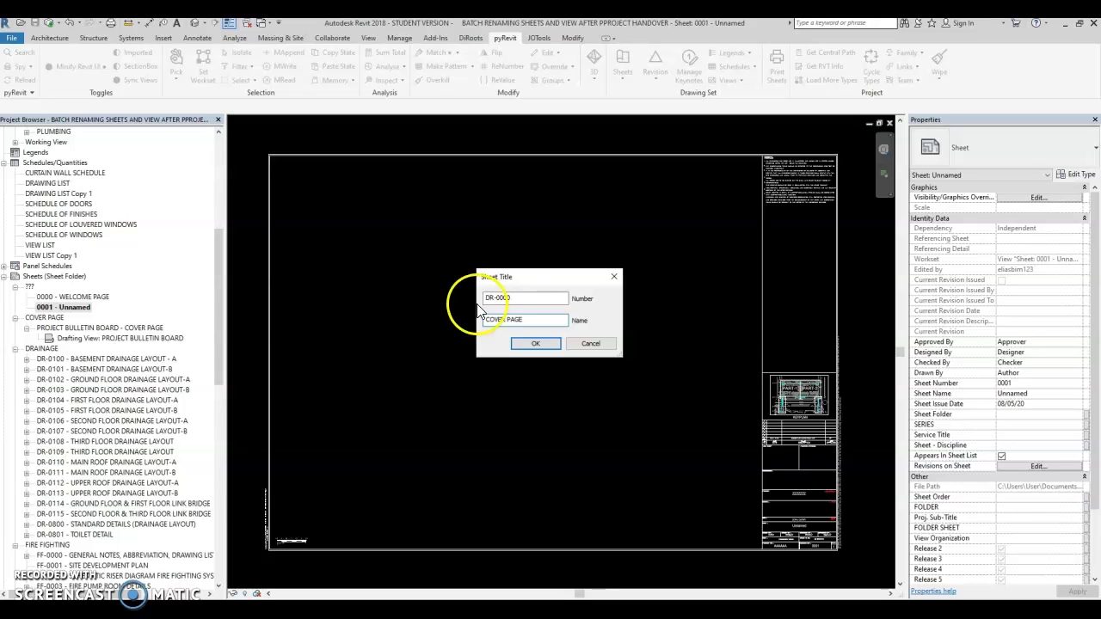
click(516, 343)
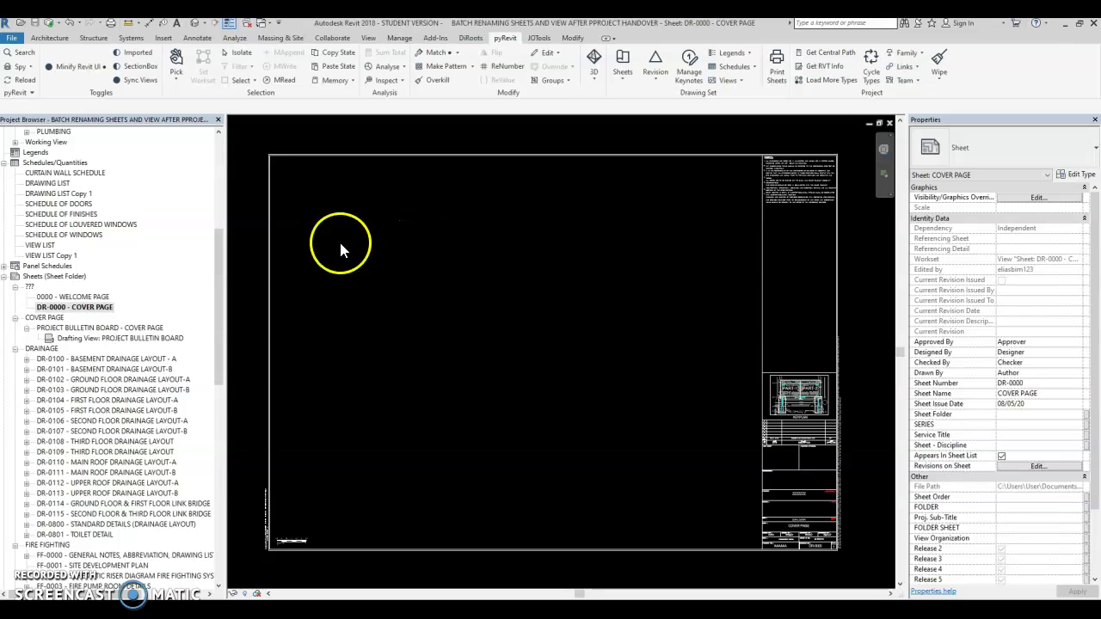
Place the DRAWING LIST schedule on the cover page, delete it, then open Z_MASTER LIST.
click(48, 184)
drag(48, 187, 464, 279)
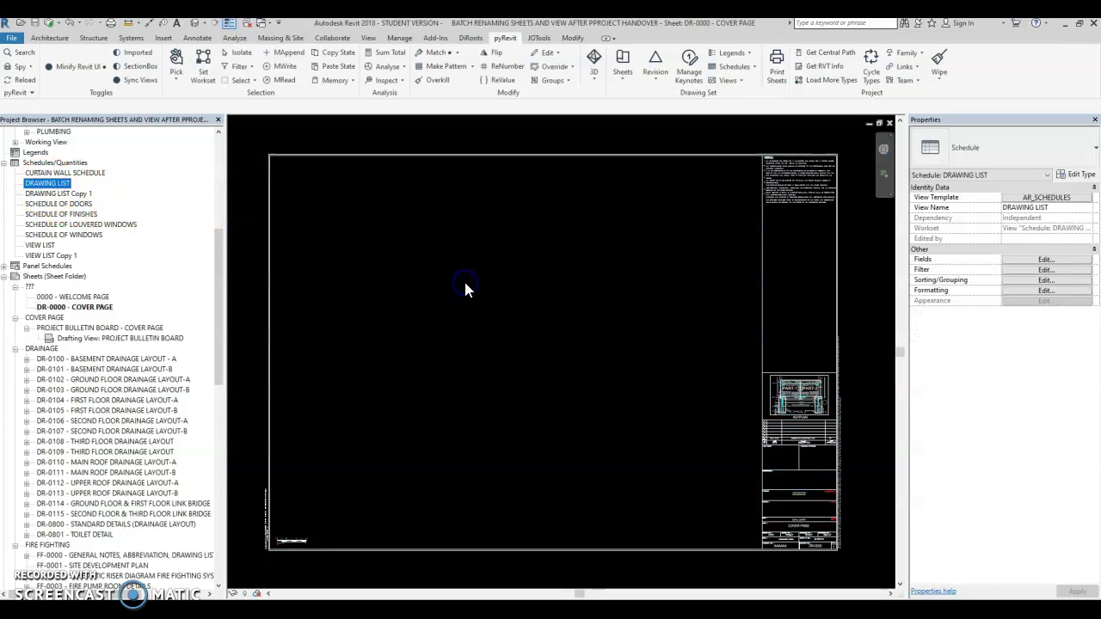
click(486, 298)
click(565, 263)
click(454, 253)
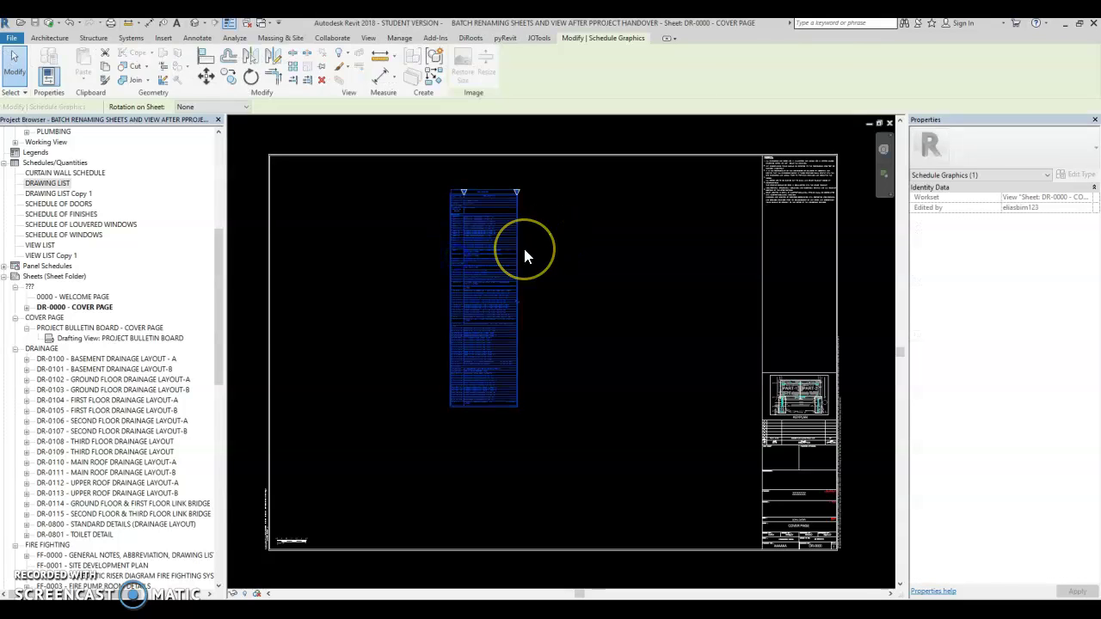
key(Delete)
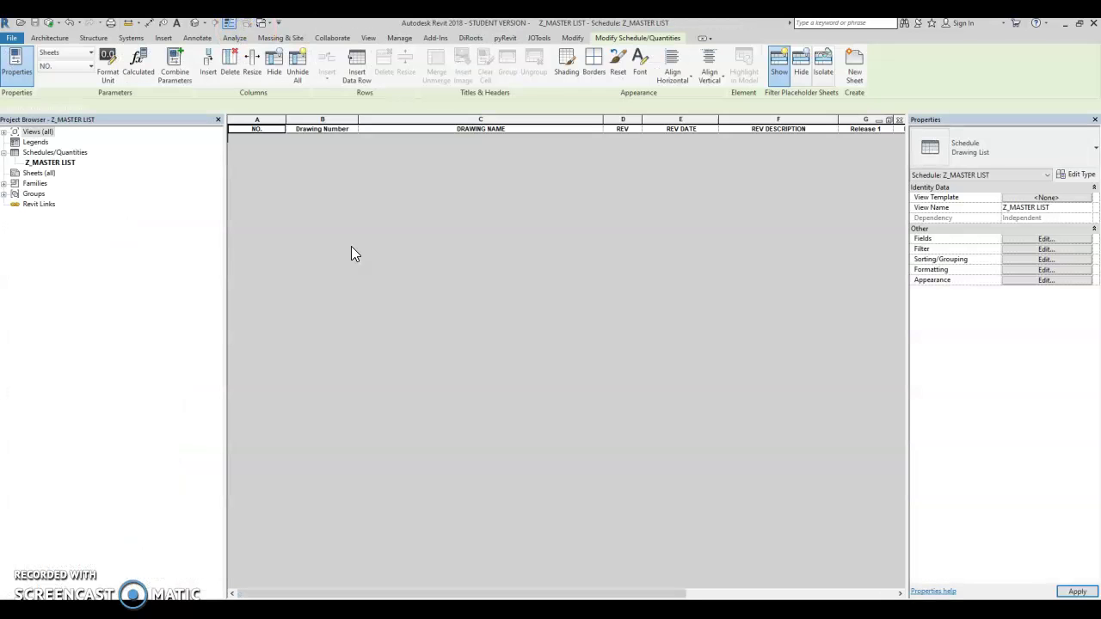
click(298, 175)
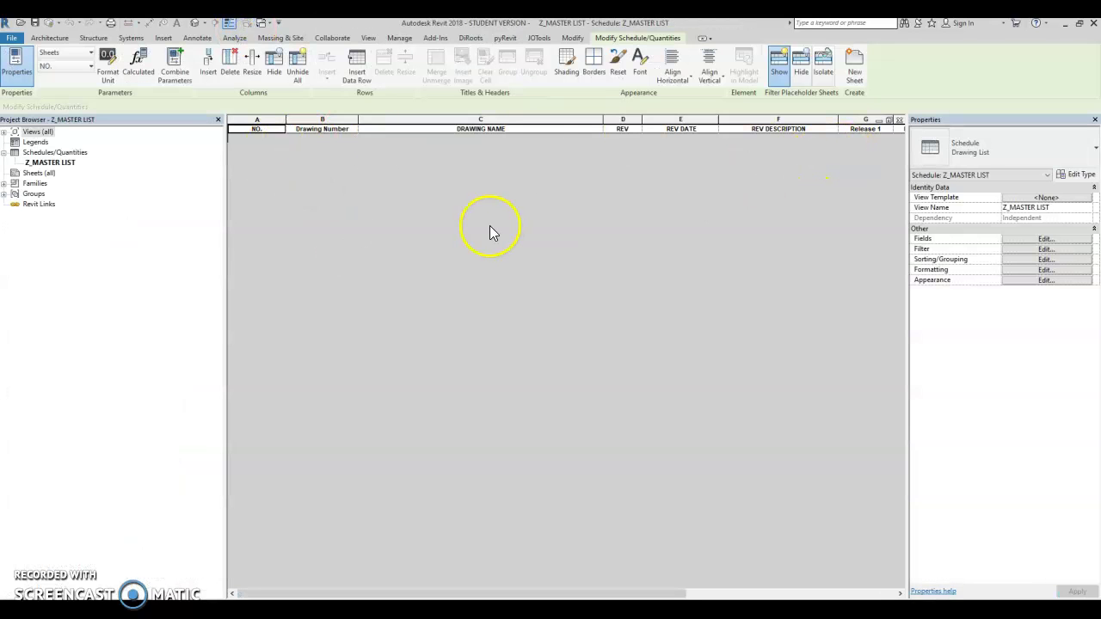
Switch back to the main project's empty DR-0000 - COVER PAGE sheet.
click(626, 155)
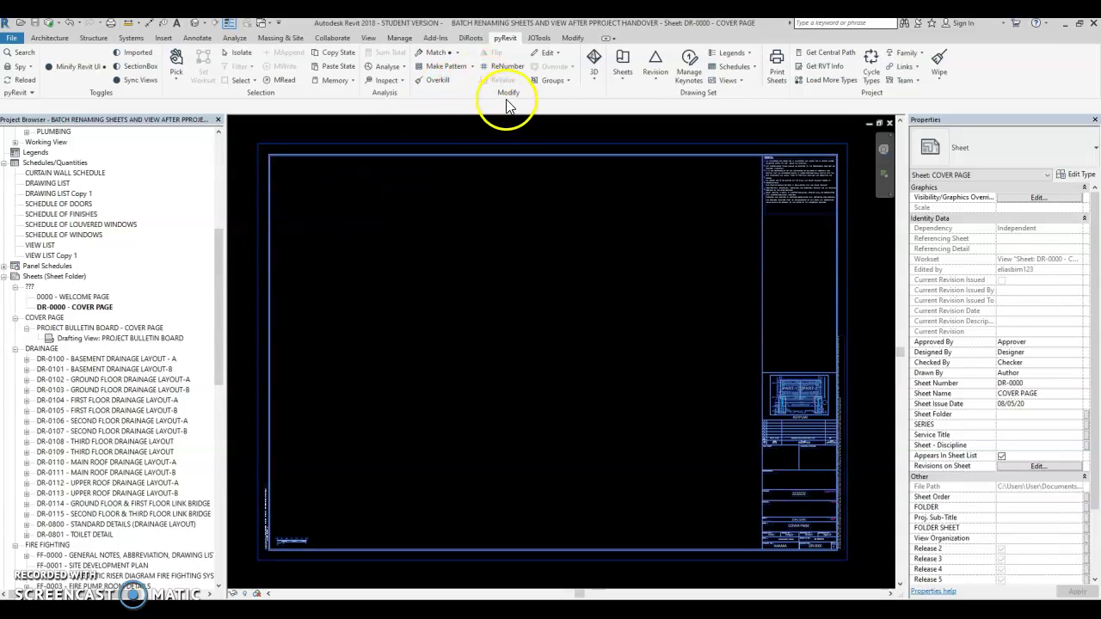
In JOTools Transfer Single, pick Schedules from the Z_MASTER LIST project as the standard.
click(538, 38)
click(80, 67)
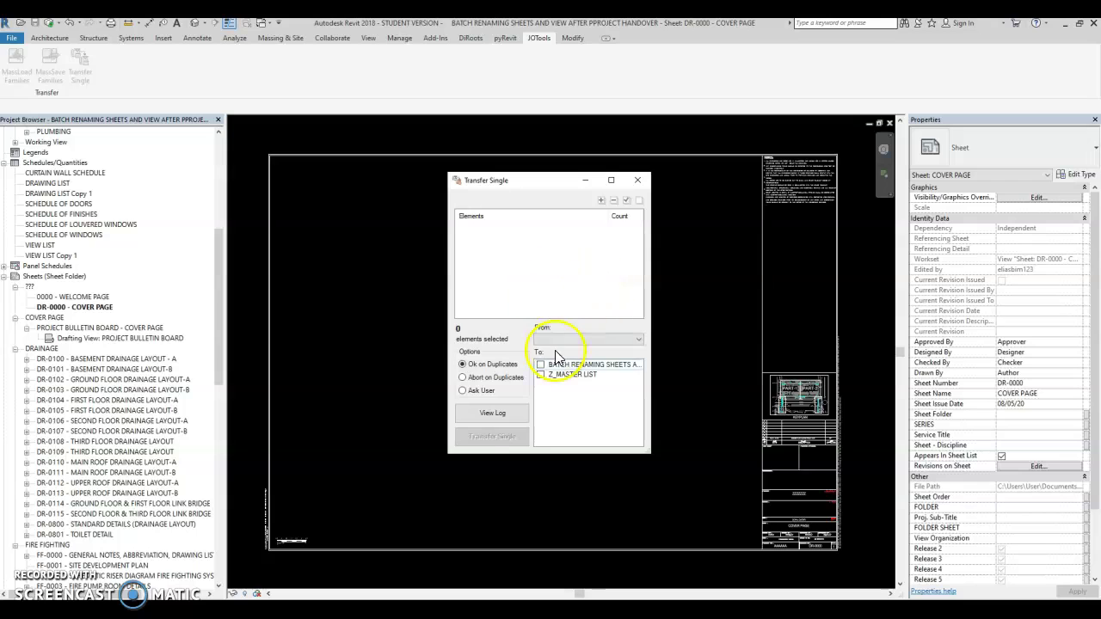
click(555, 341)
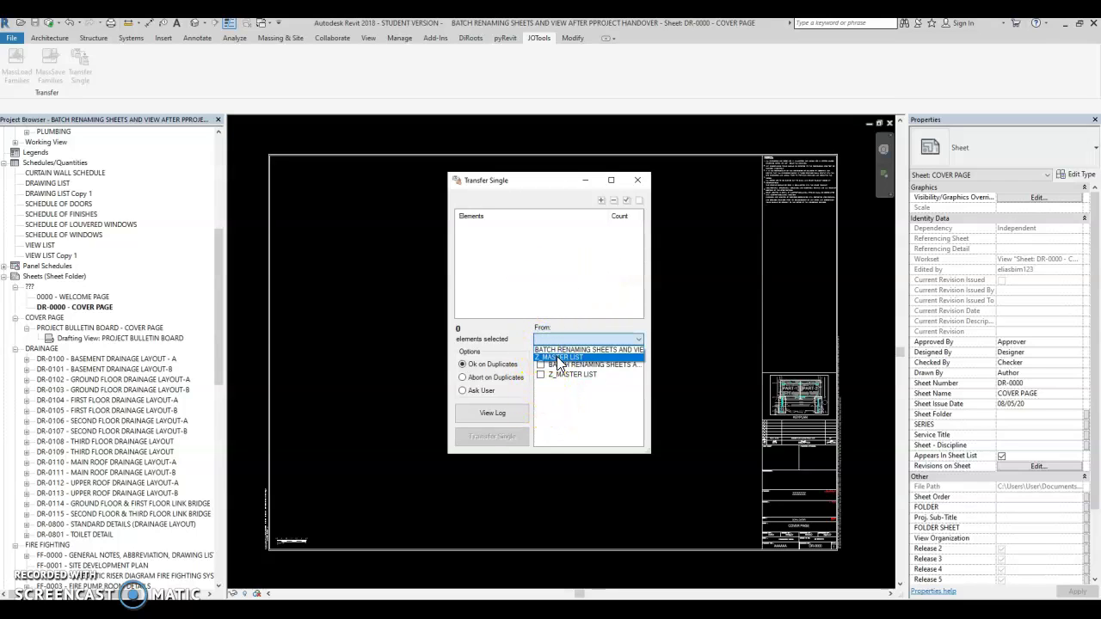
click(557, 357)
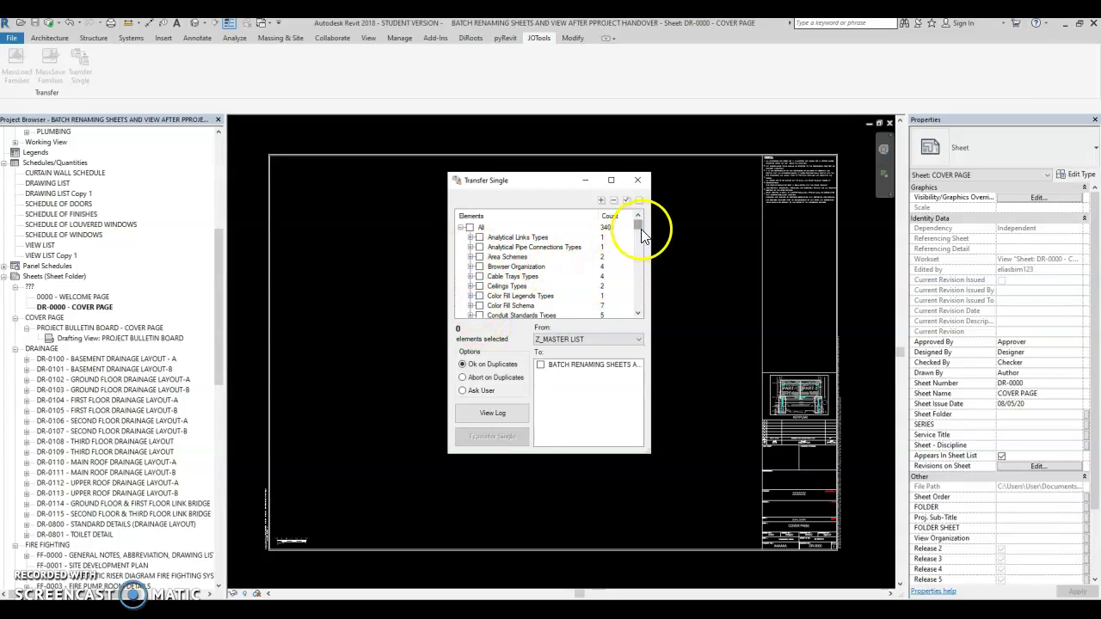
click(506, 249)
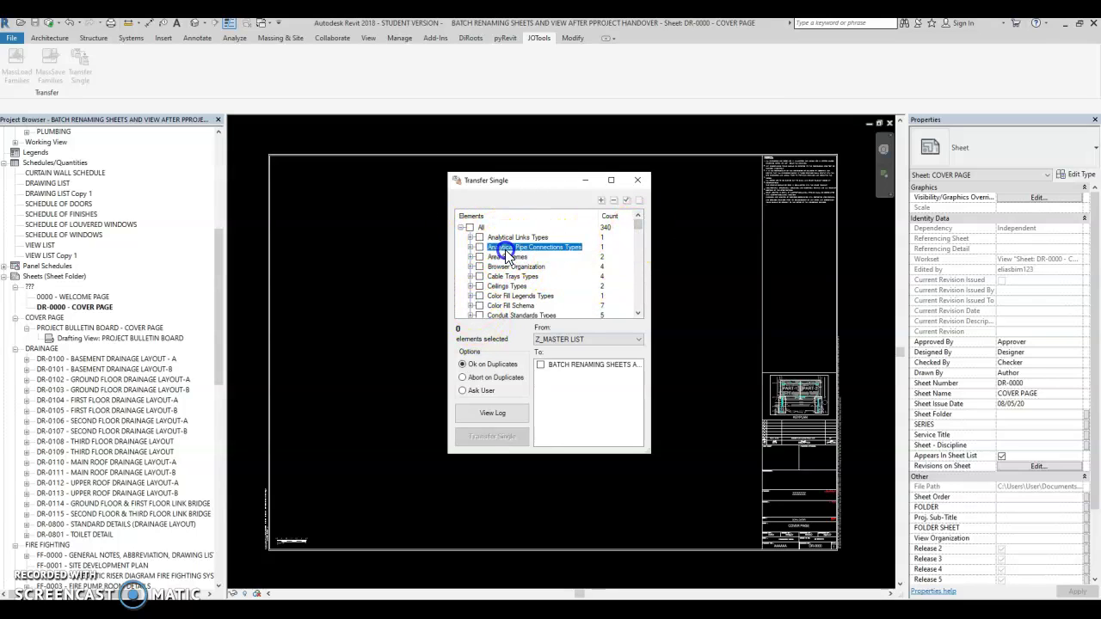
scroll(507, 256, down, 20)
click(479, 276)
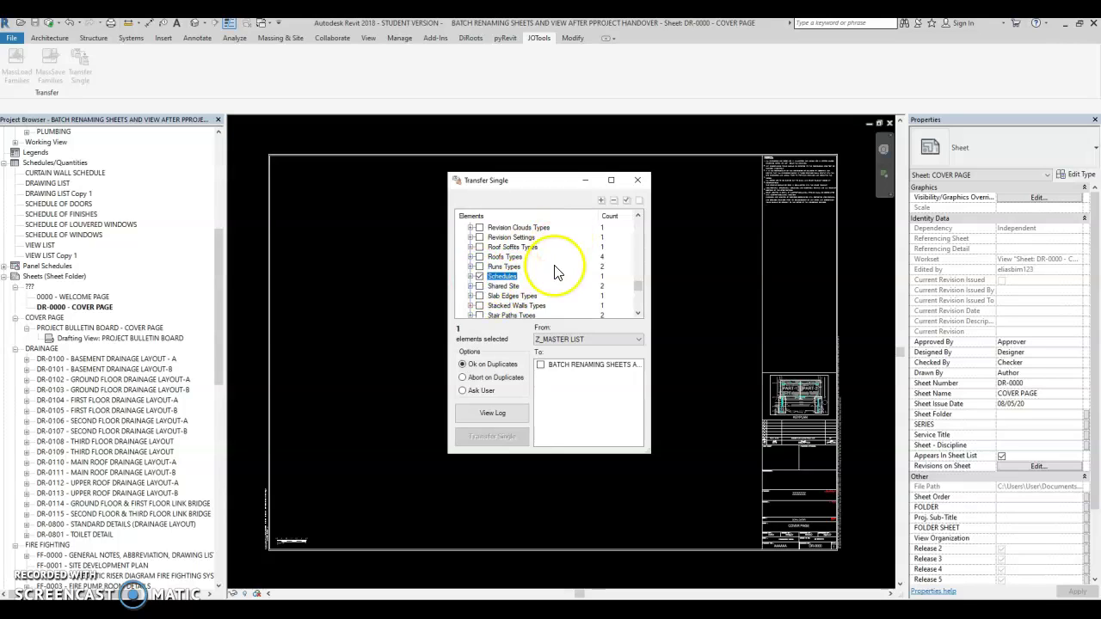
scroll(524, 281, down, 1)
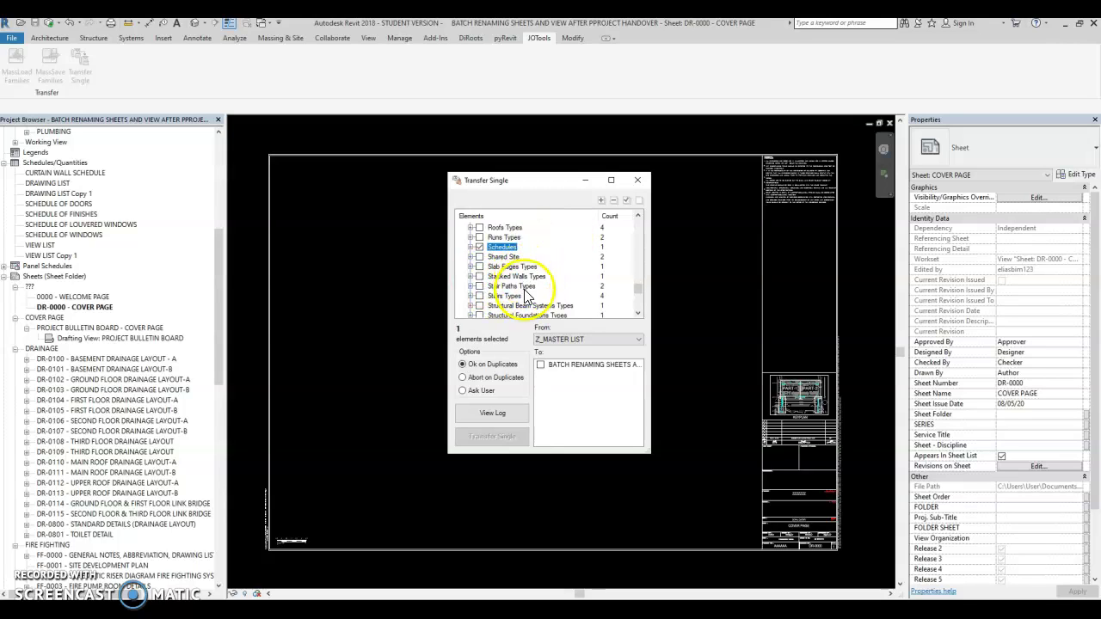
scroll(531, 295, down, 1)
scroll(531, 295, down, 1)
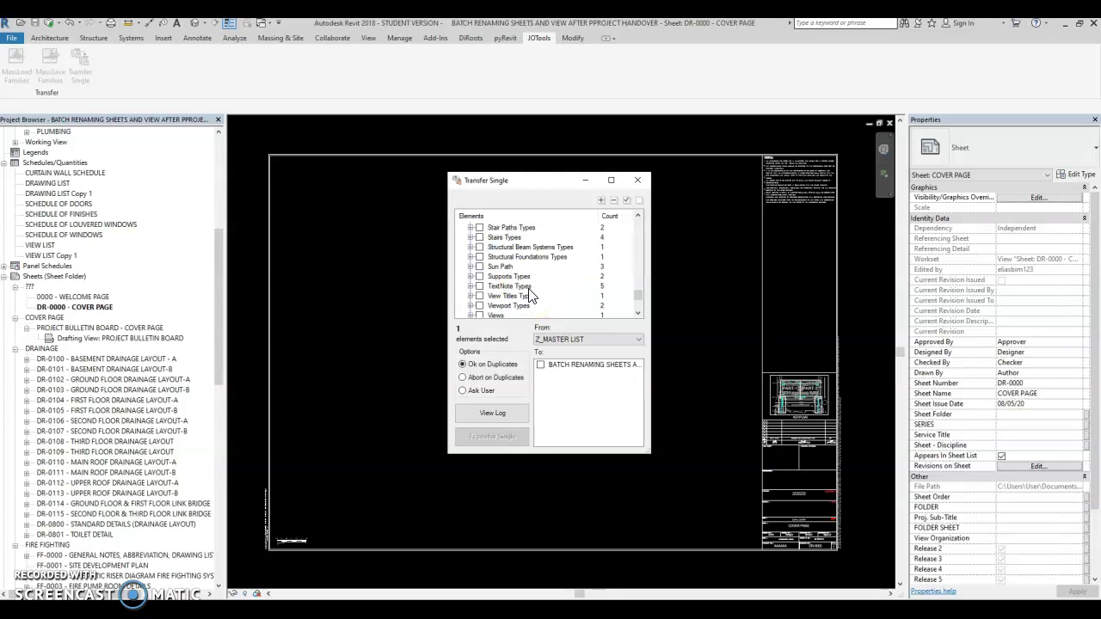
Transfer the schedules into the batch-renaming project and open the Z_MASTER LIST schedule.
click(539, 365)
click(499, 436)
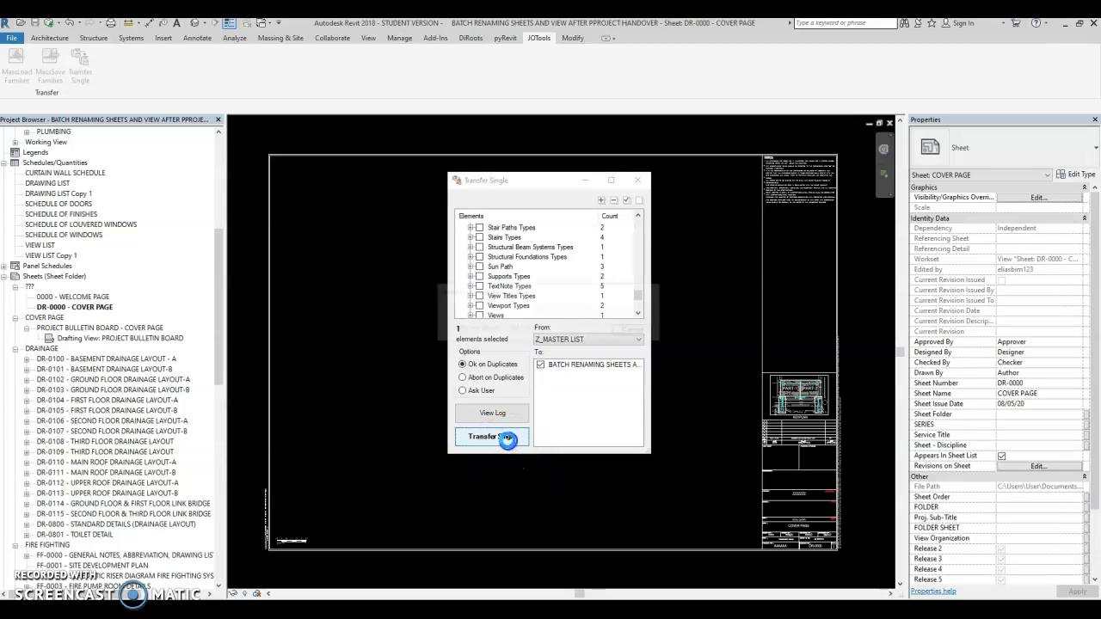
double_click(90, 264)
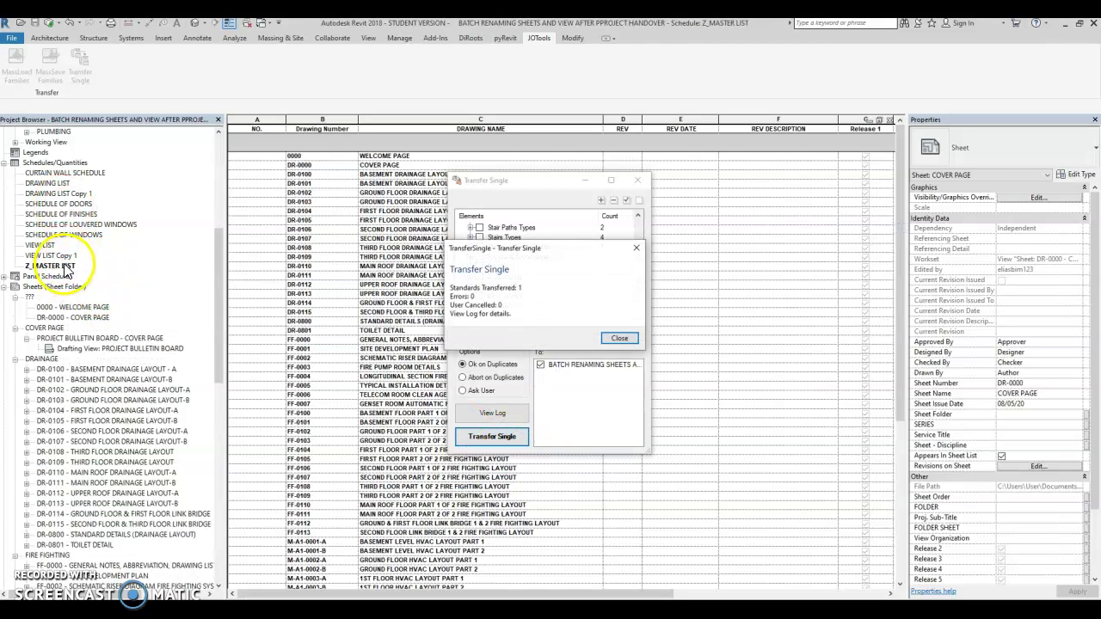
click(613, 338)
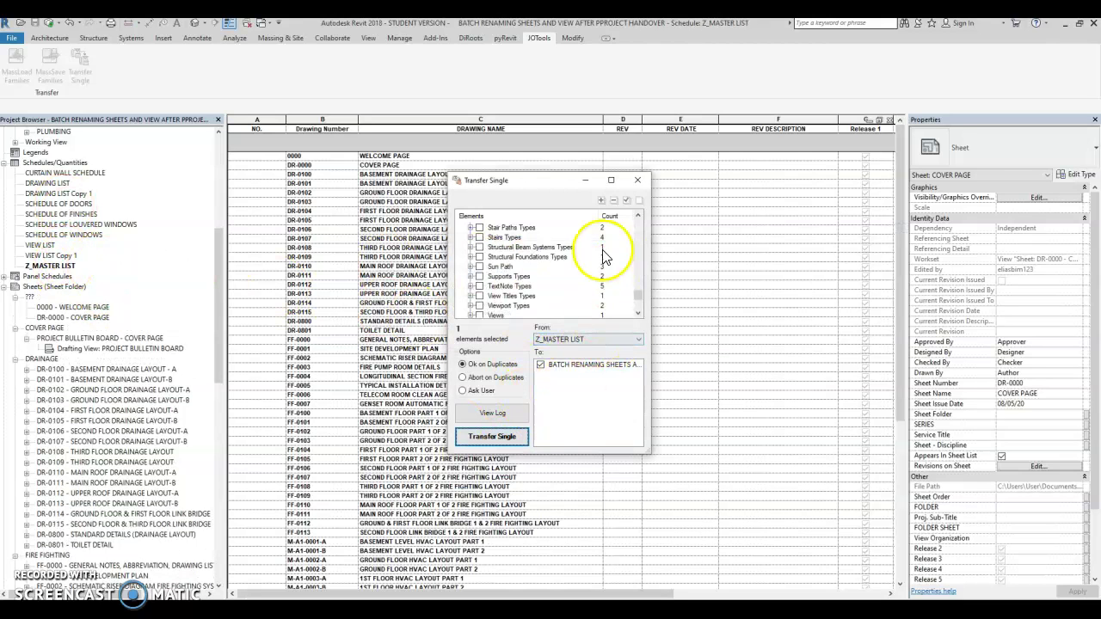
Close Transfer Single and open the Z_MASTER LIST Filter settings with the Filter by list.
click(637, 180)
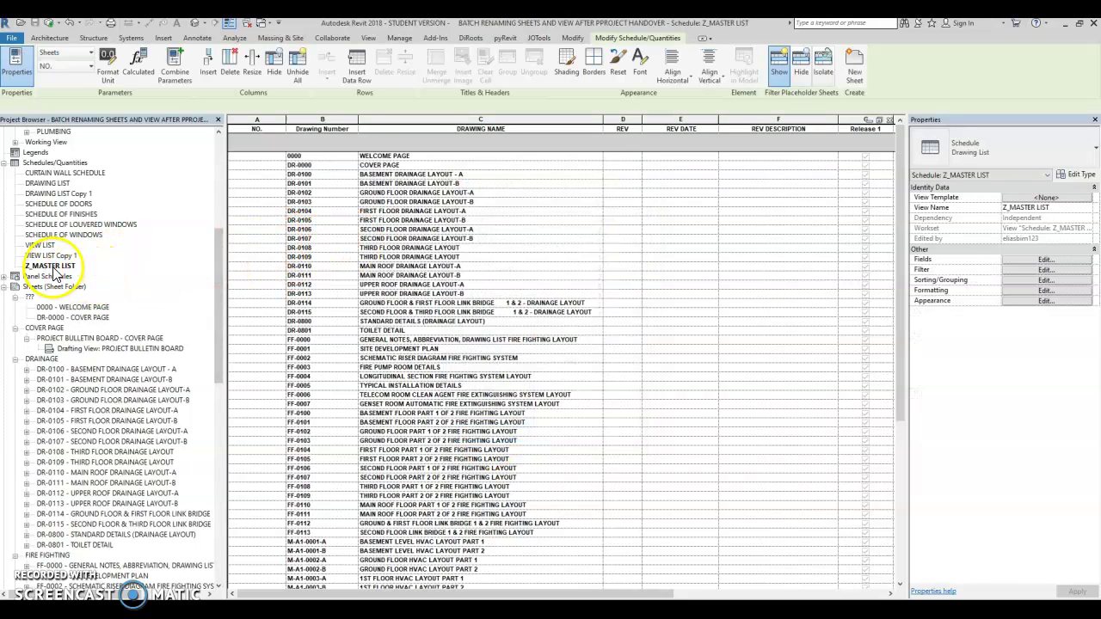
click(302, 165)
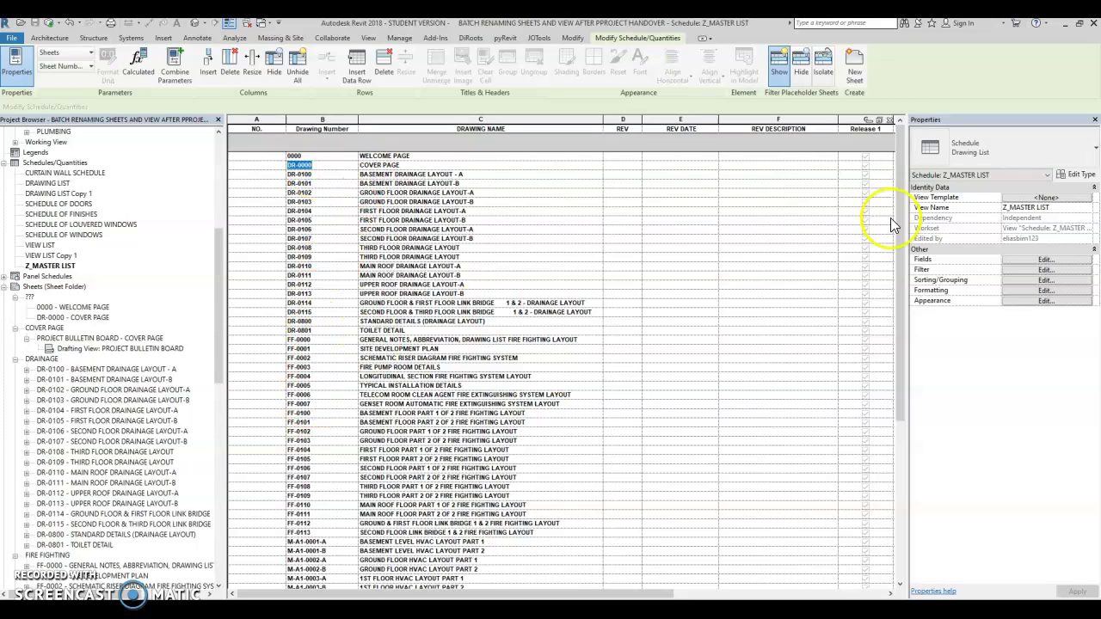
click(1043, 269)
click(643, 178)
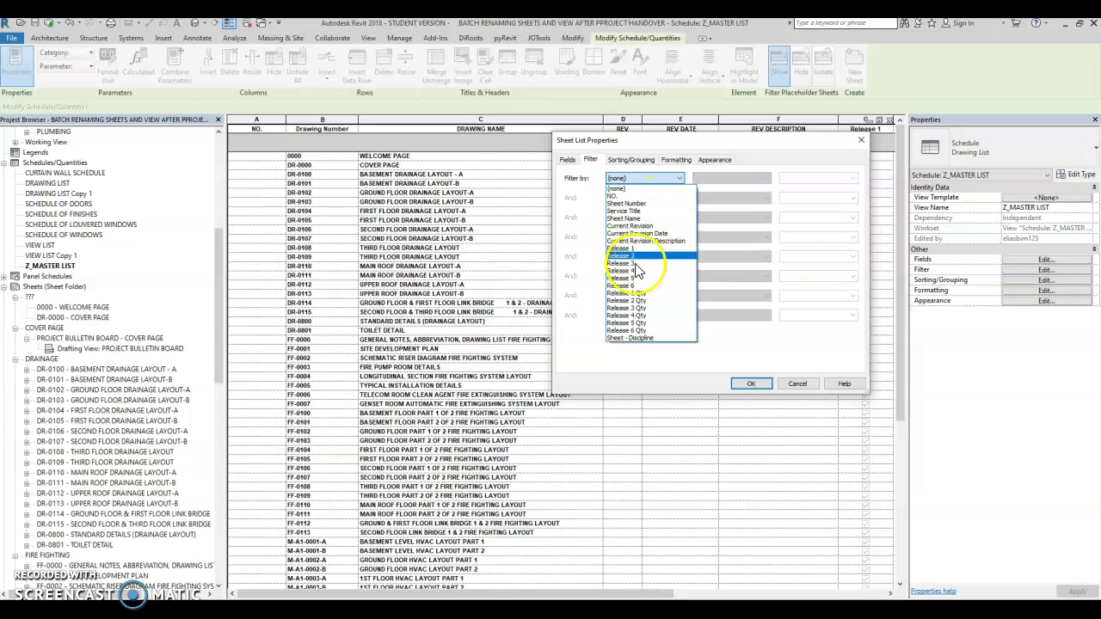
Add the Sheet Folder field to the schedule's scheduled fields.
click(637, 338)
click(657, 182)
click(655, 179)
click(565, 161)
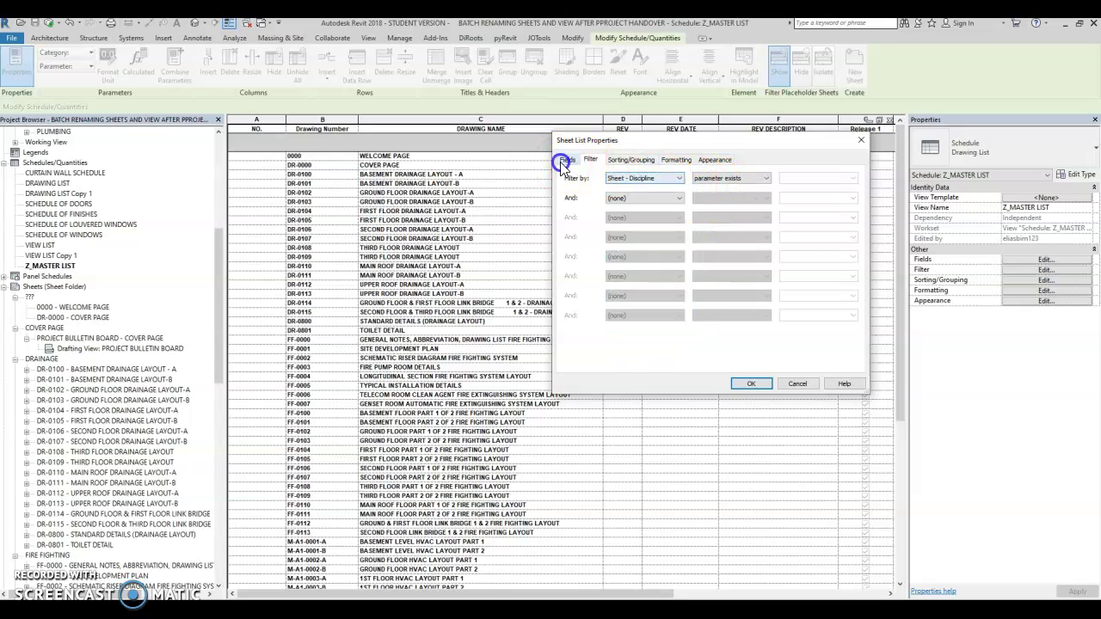
scroll(610, 275, down, 3)
scroll(611, 275, down, 3)
click(605, 301)
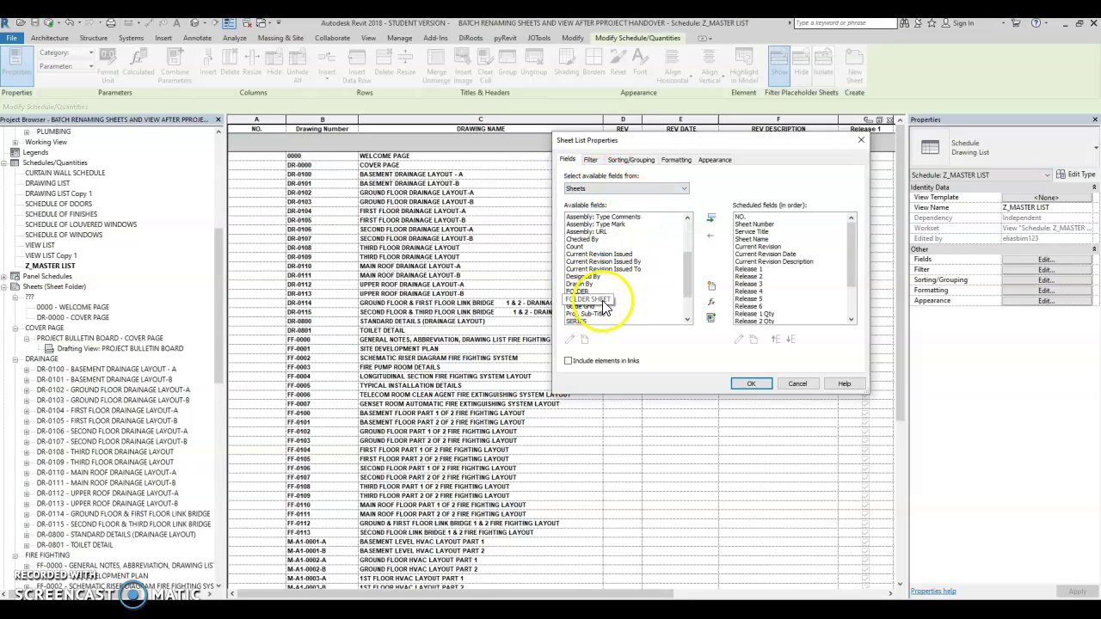
scroll(605, 305, down, 2)
click(589, 293)
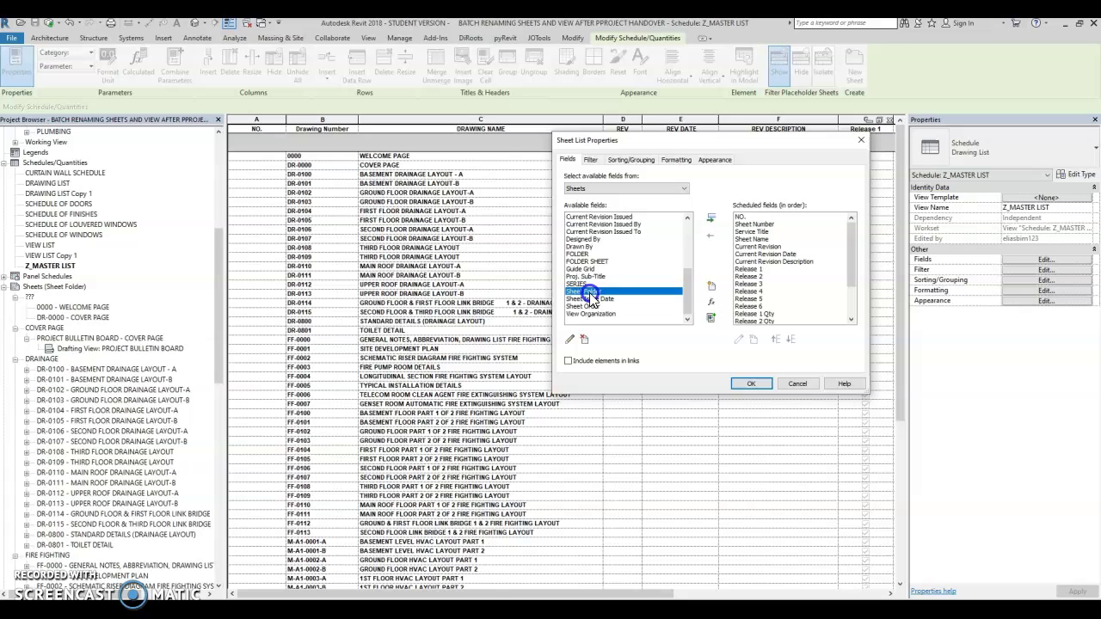
click(712, 220)
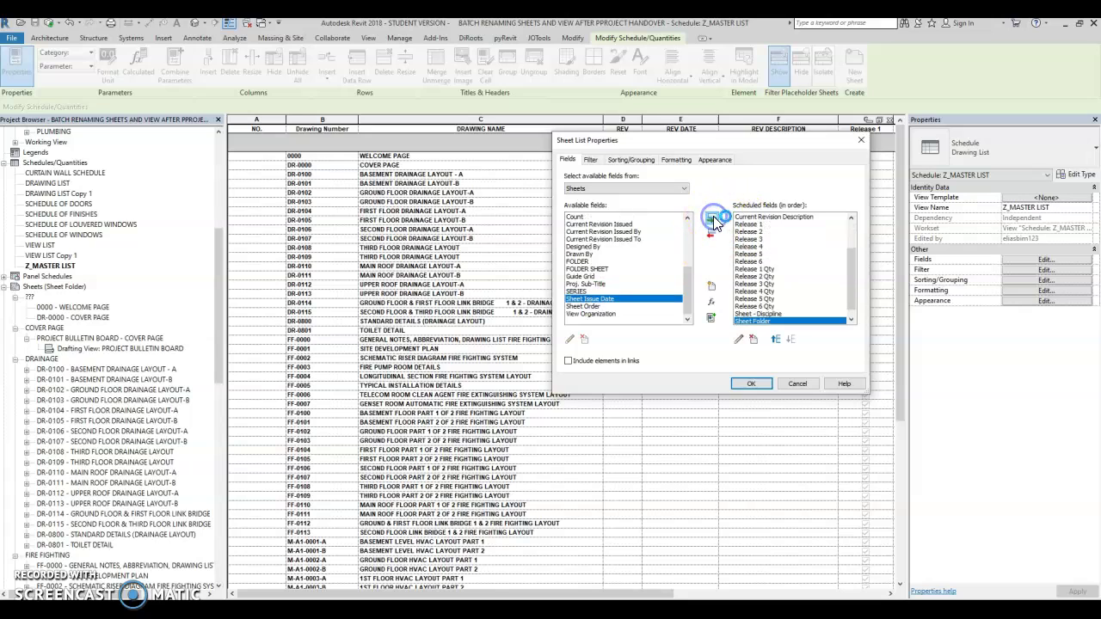
Make Sheet Folder a hidden field and sort/group the sheets by Sheet Folder.
click(631, 160)
click(675, 160)
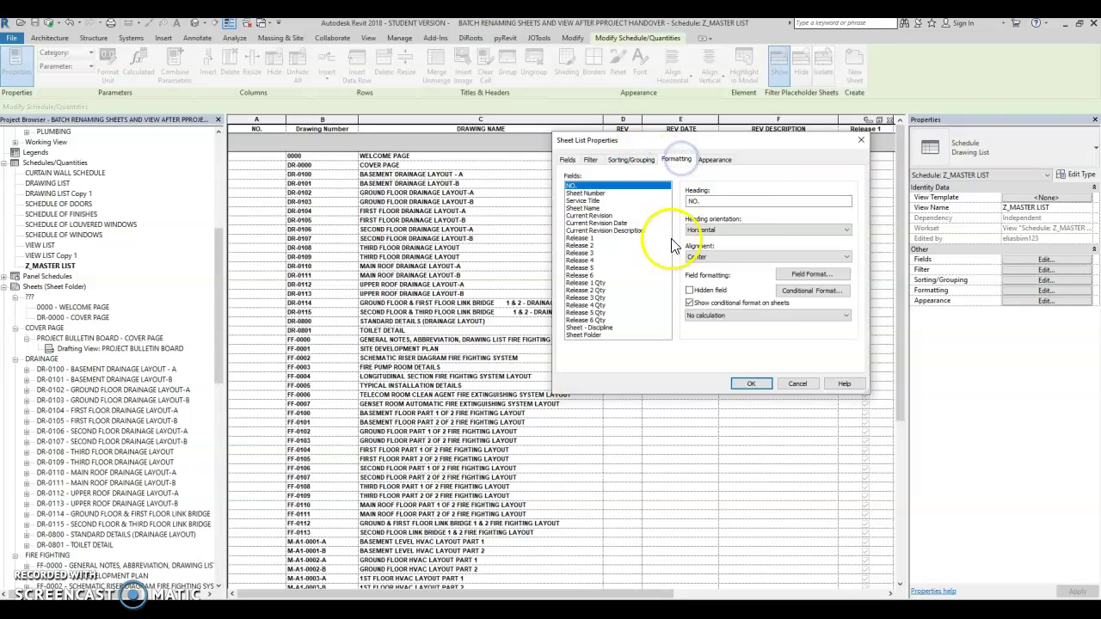
click(593, 335)
click(688, 291)
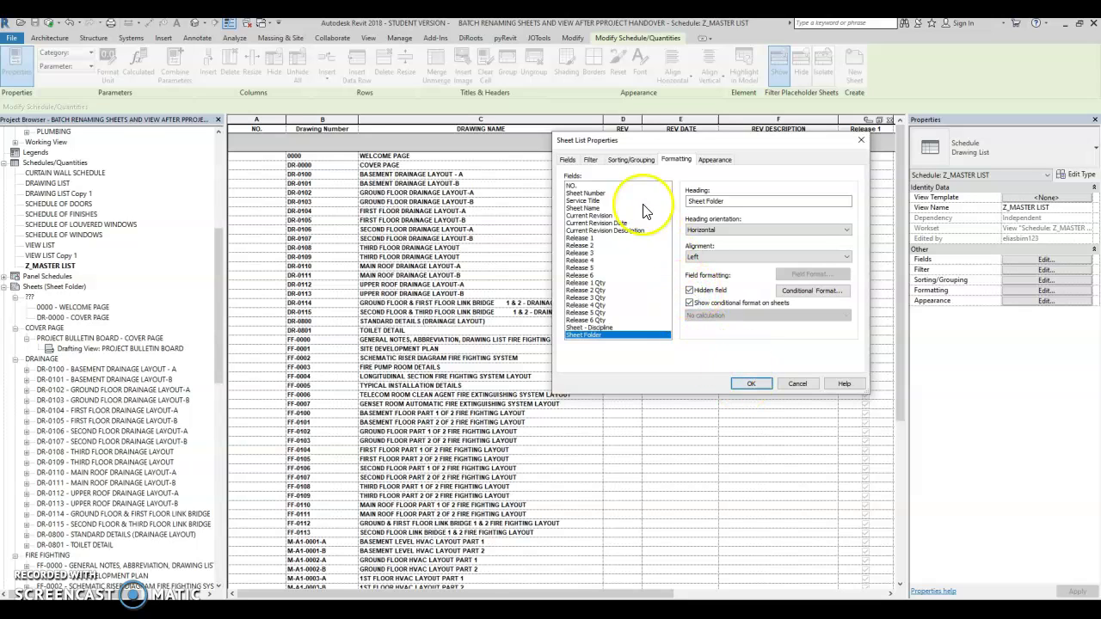
click(626, 159)
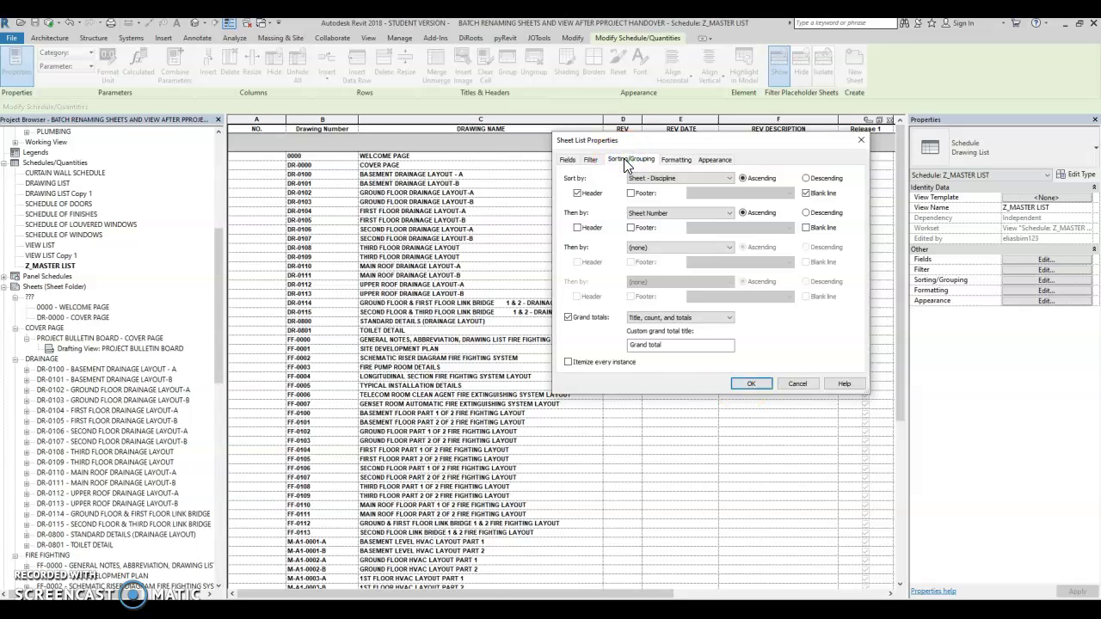
click(658, 178)
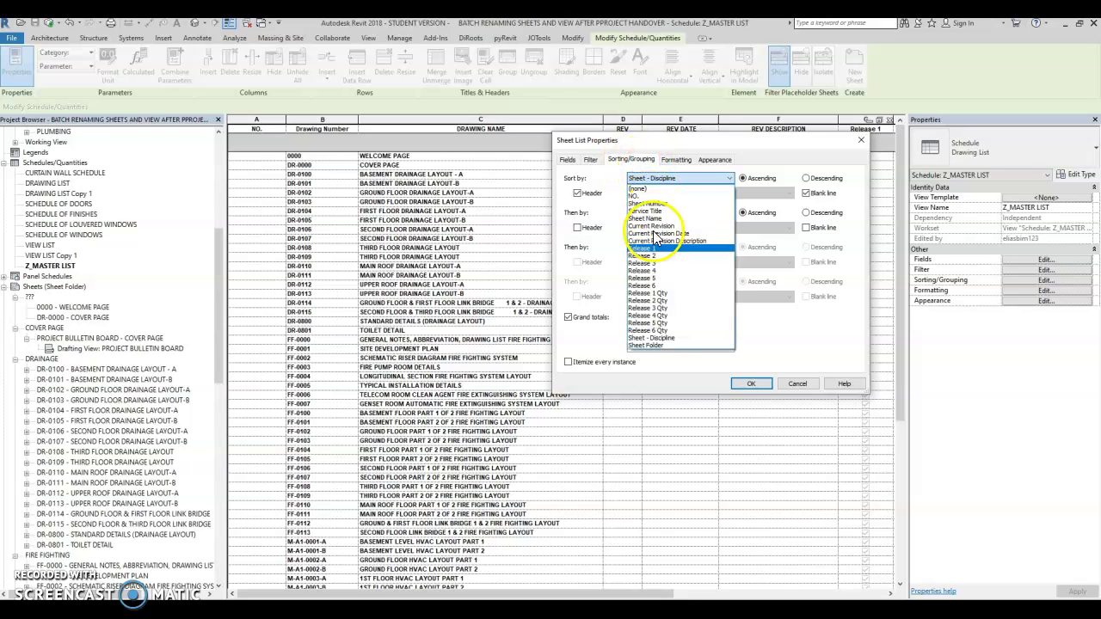
click(655, 345)
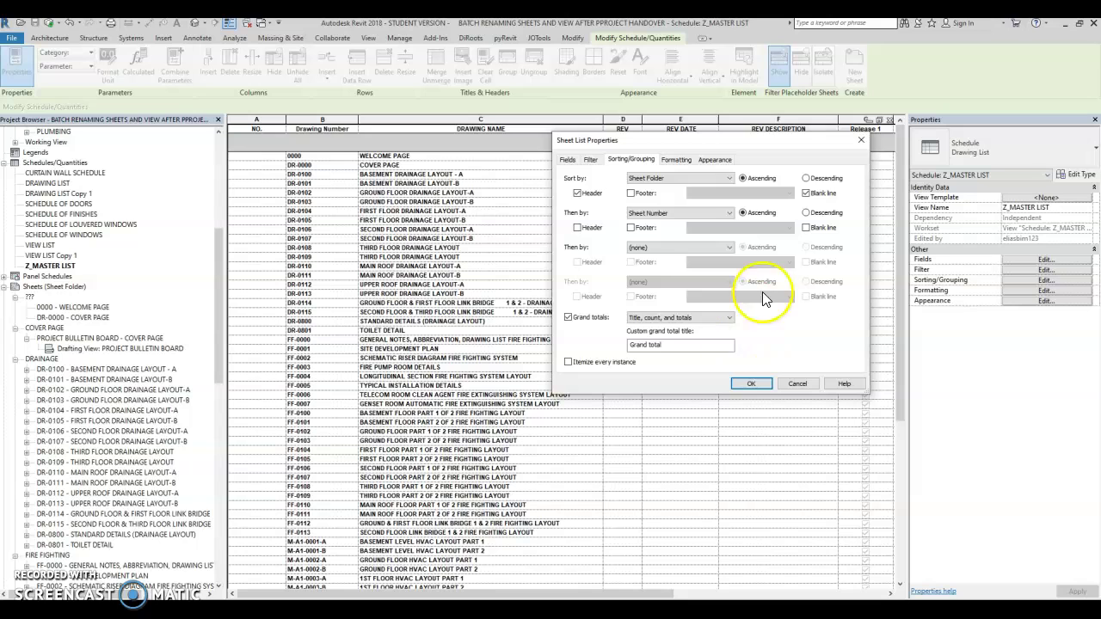
click(742, 384)
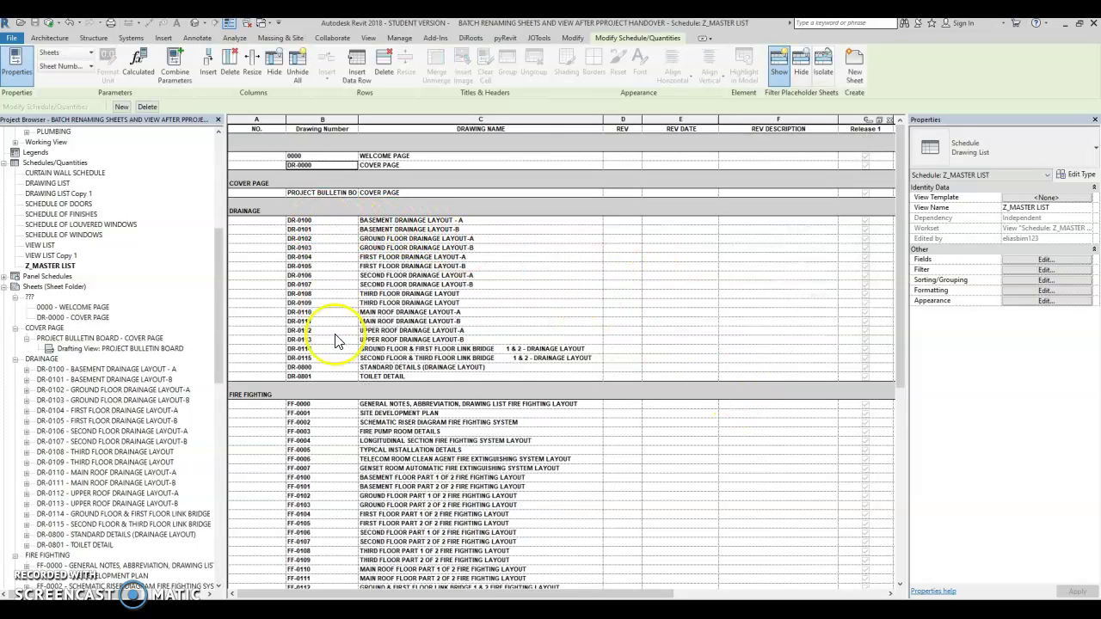
Filter the schedule to Sheet Folder equals DRAINAGE.
click(1016, 271)
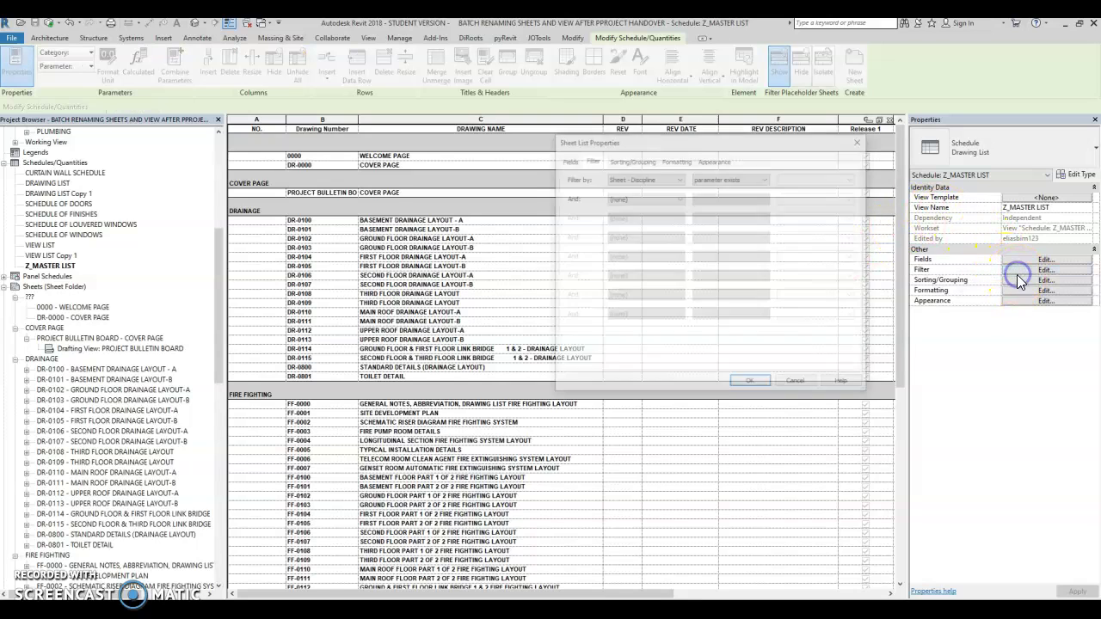
click(633, 162)
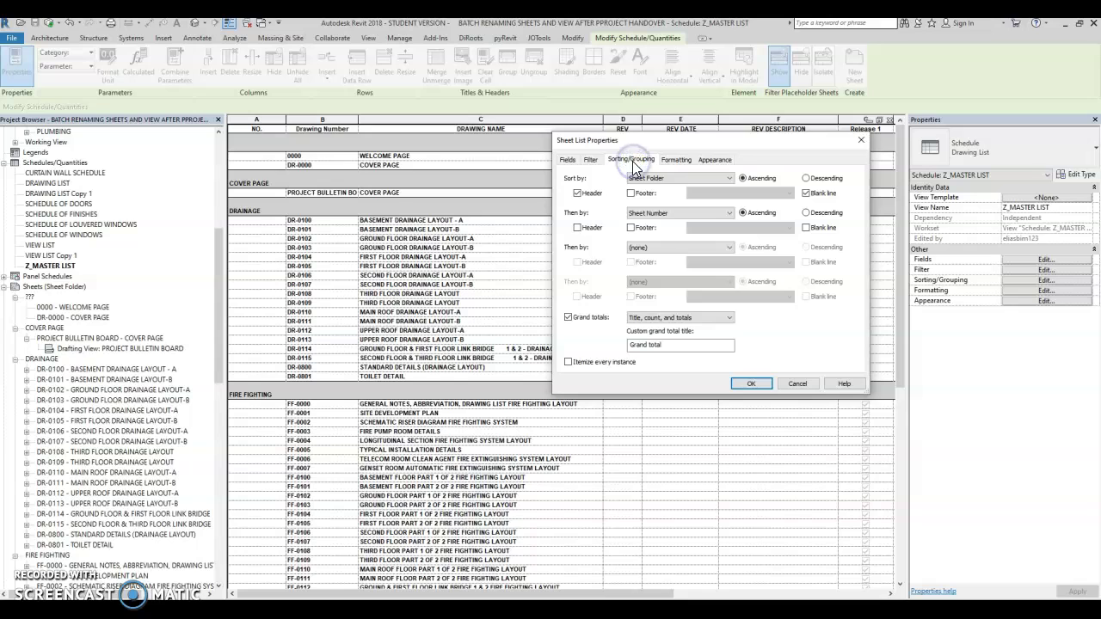
click(588, 161)
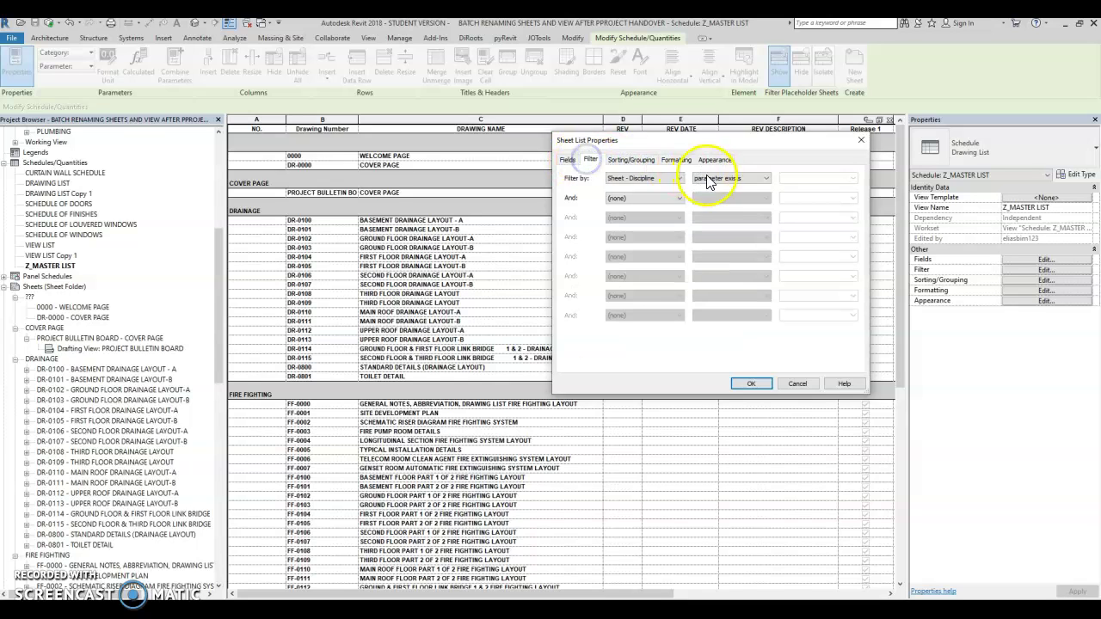
click(653, 178)
click(626, 344)
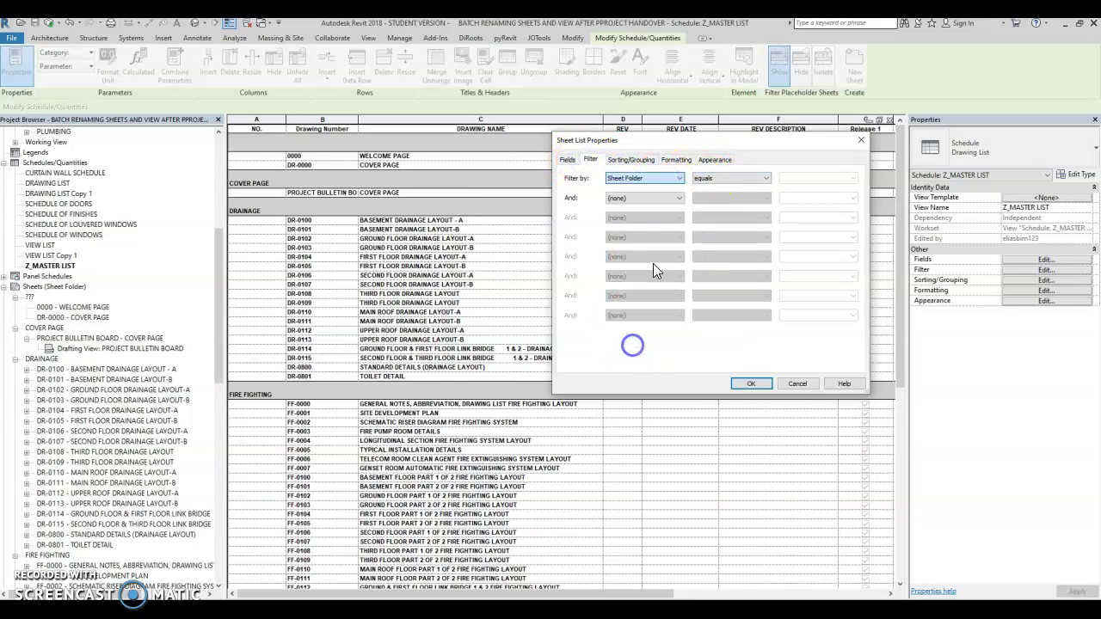
click(850, 181)
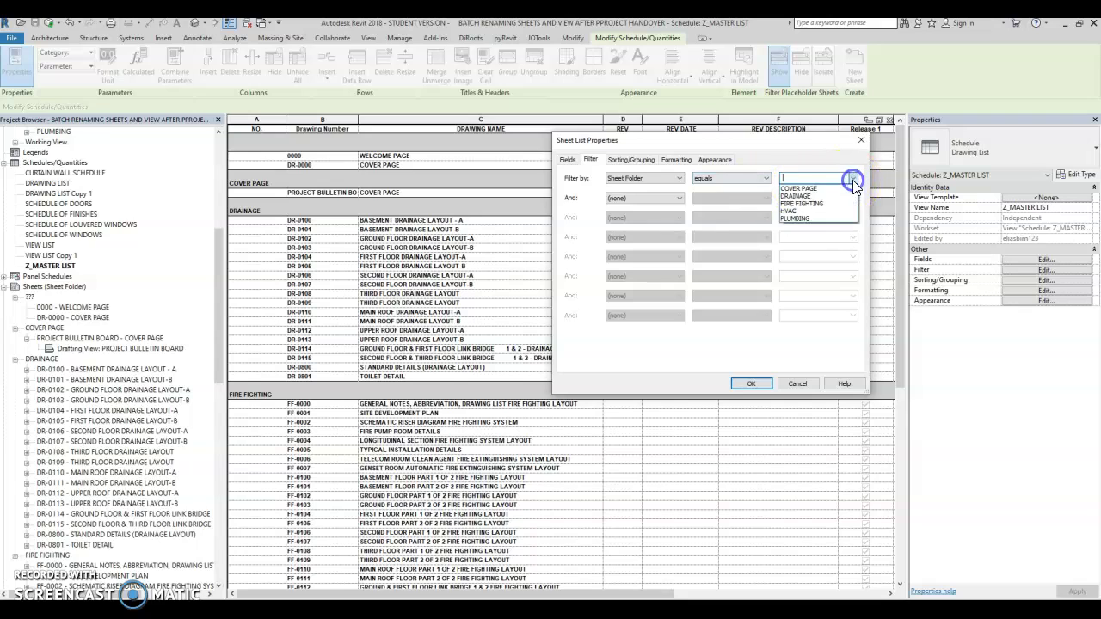
click(808, 196)
click(752, 386)
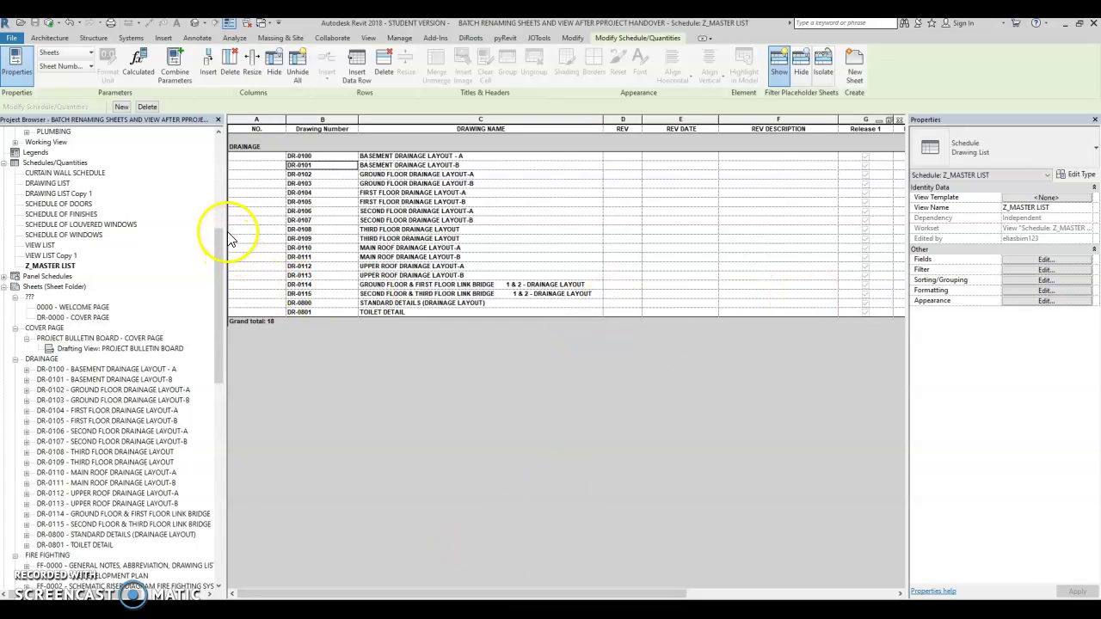
Narrow the Project Browser and scroll the schedule right to Release 2, then back.
drag(225, 227, 193, 222)
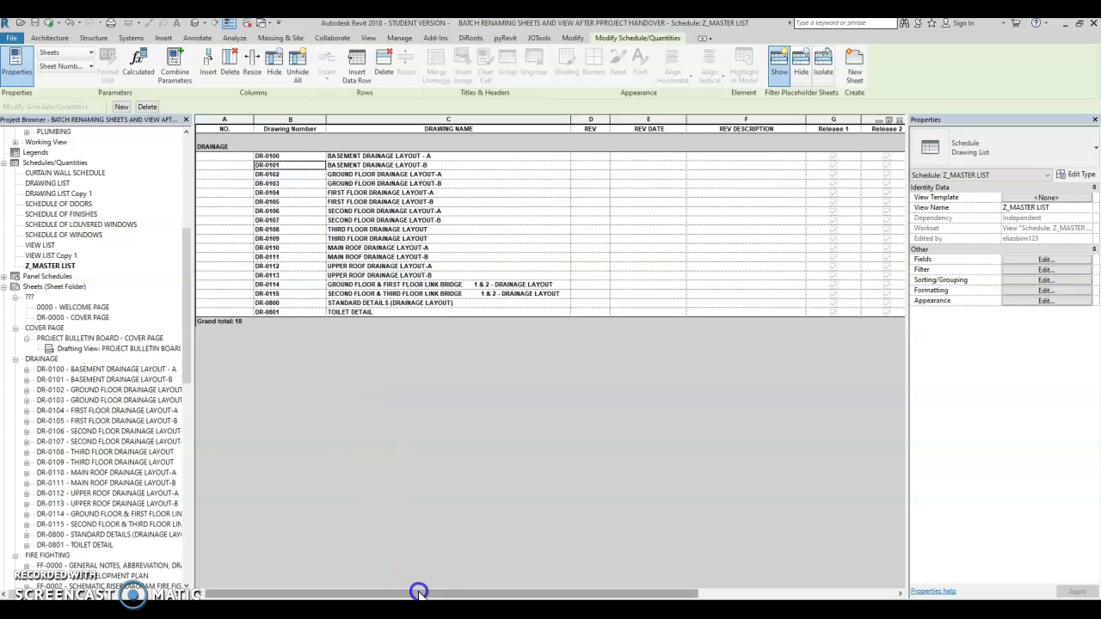
drag(419, 593, 644, 593)
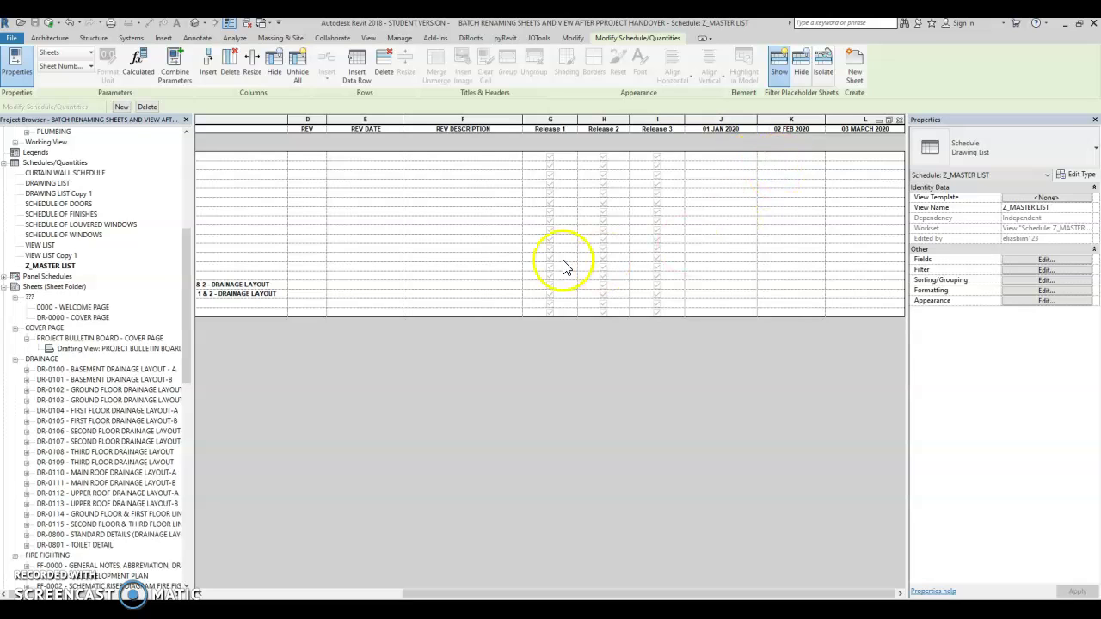
drag(485, 593, 279, 593)
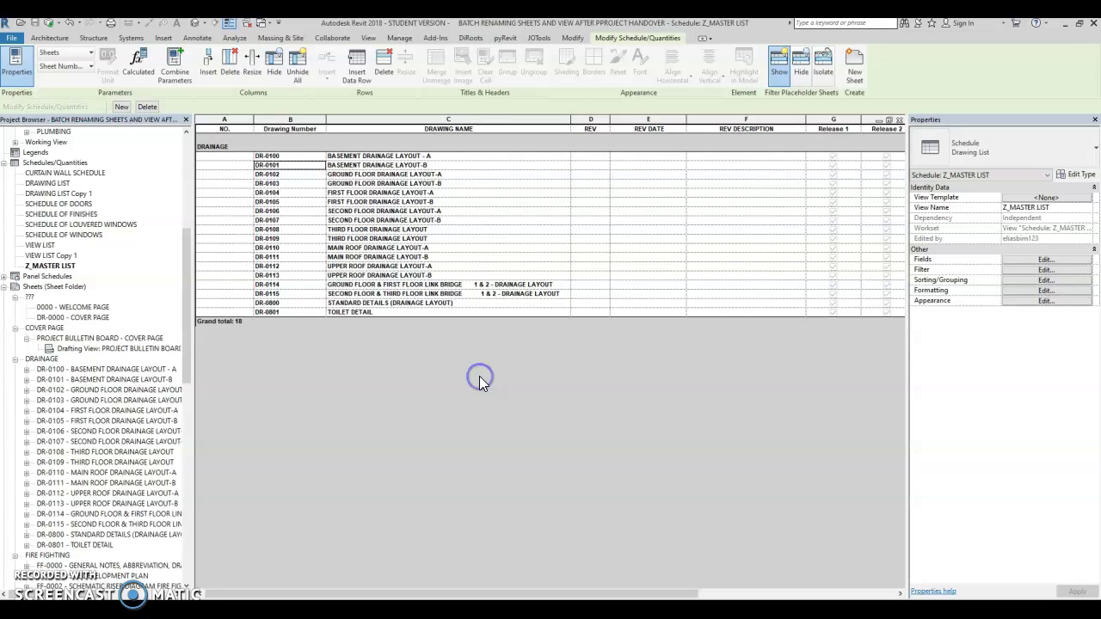
Review the Sheet Issues/Revisions list, close it, and go to the JOTools commands.
click(369, 39)
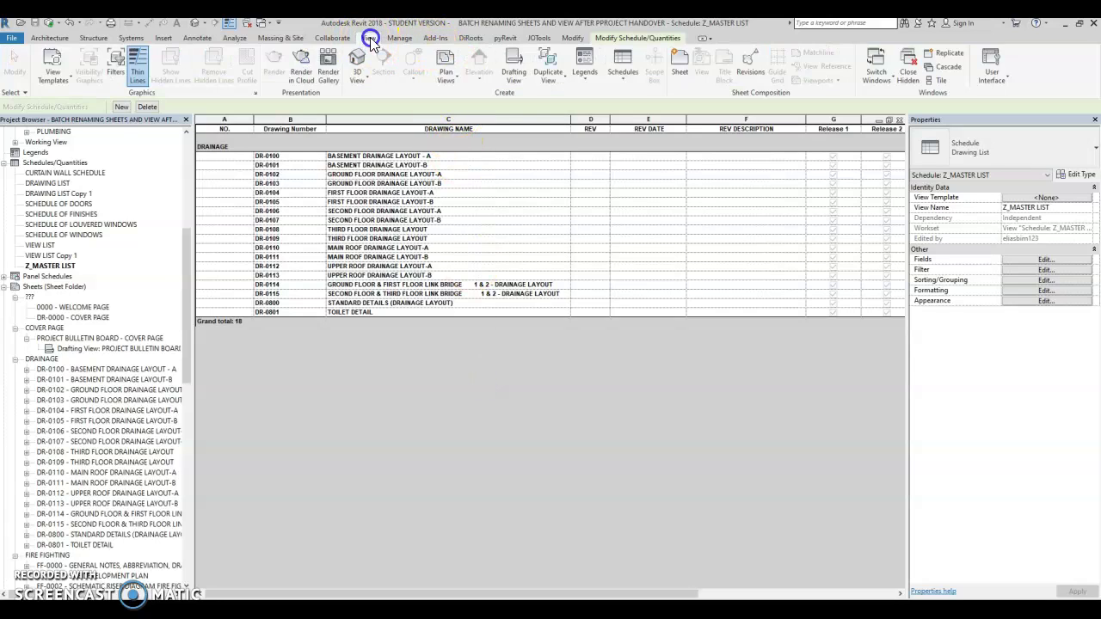
click(750, 64)
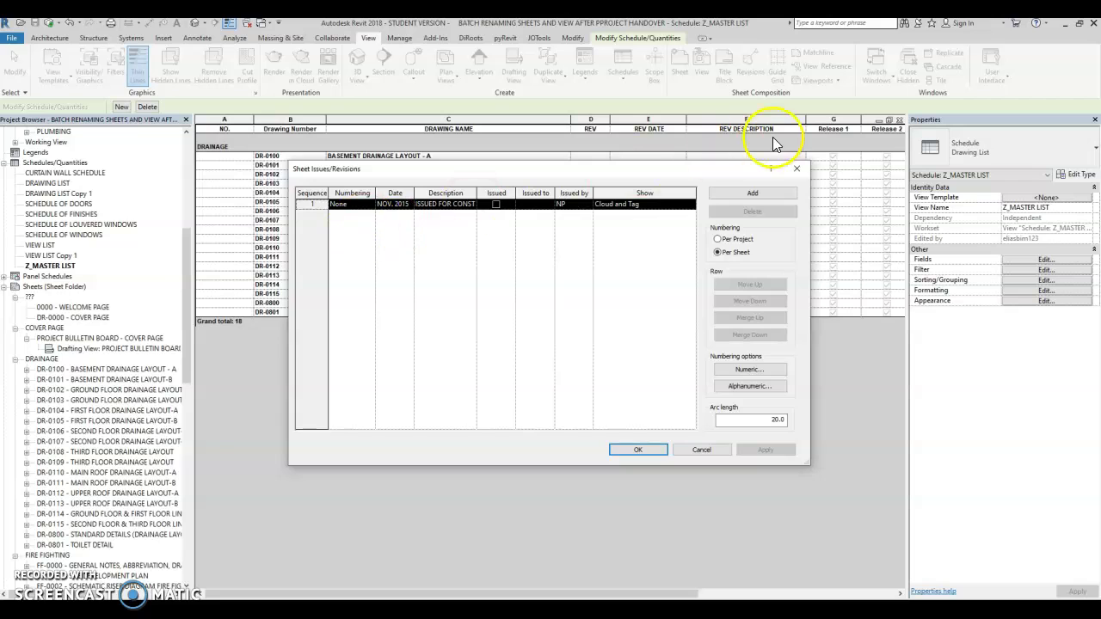
click(795, 172)
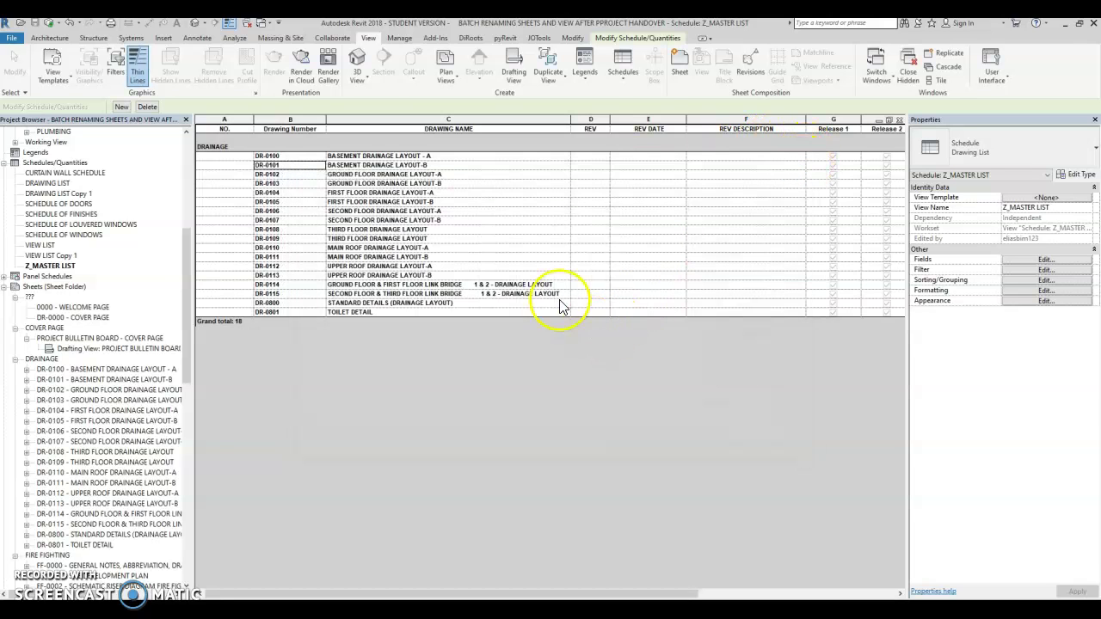
click(400, 39)
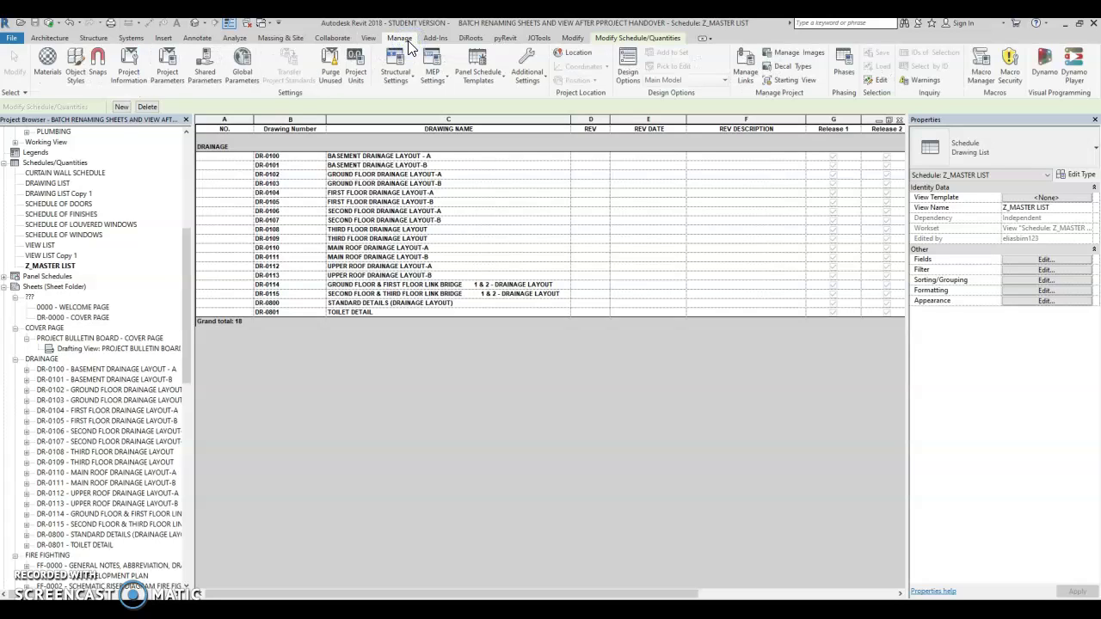
click(538, 38)
Transfer the Revision standard from Z_MASTER LIST into the batch-renaming project, then close the window.
click(89, 73)
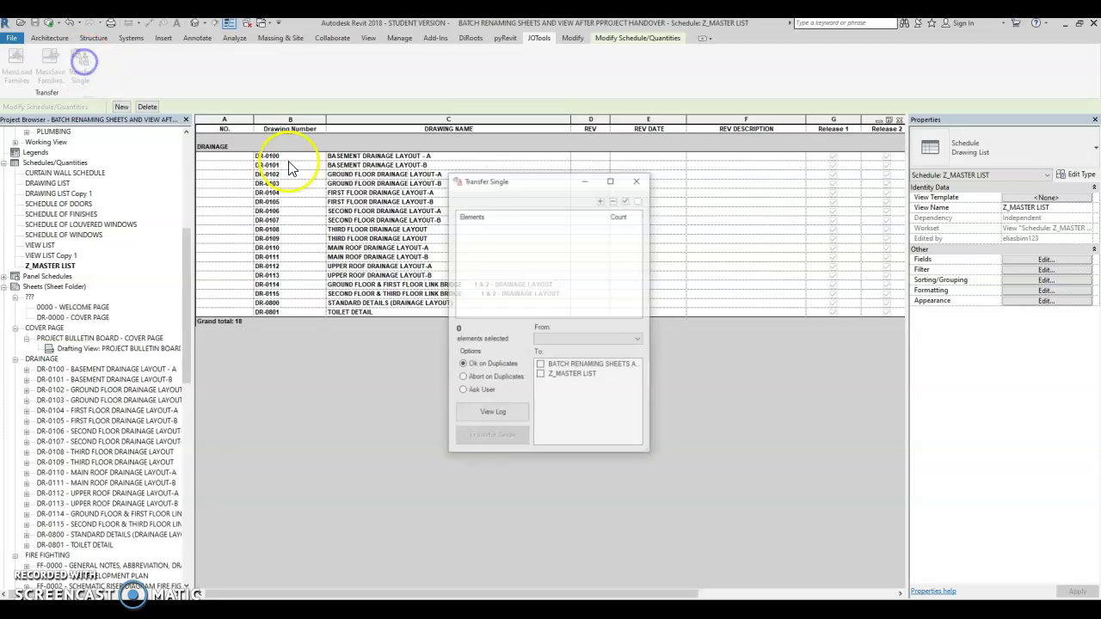
click(563, 341)
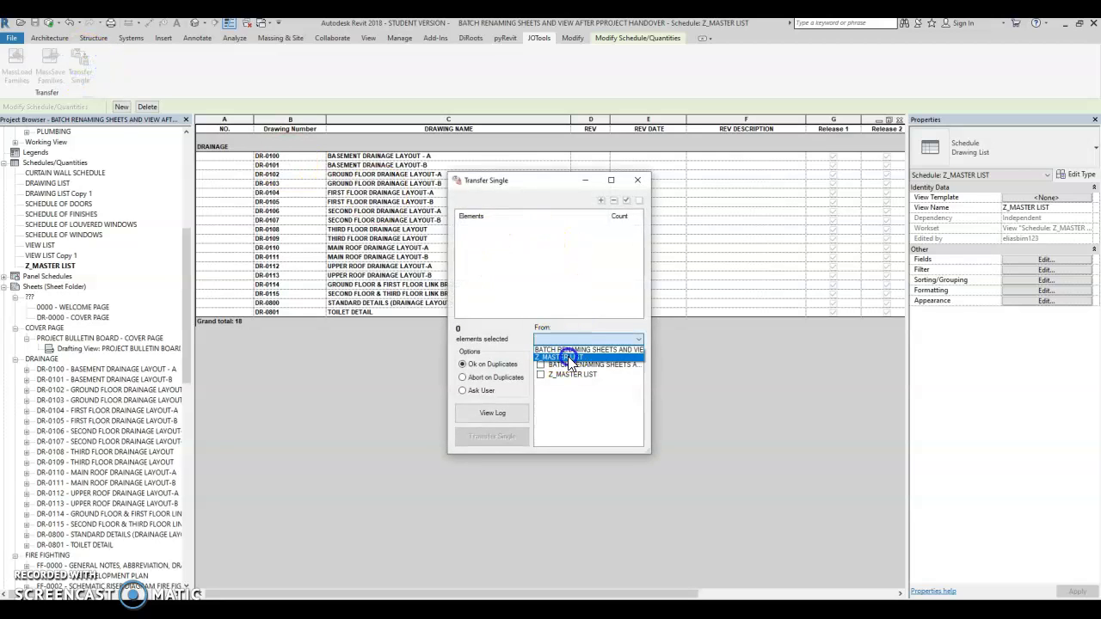
click(568, 356)
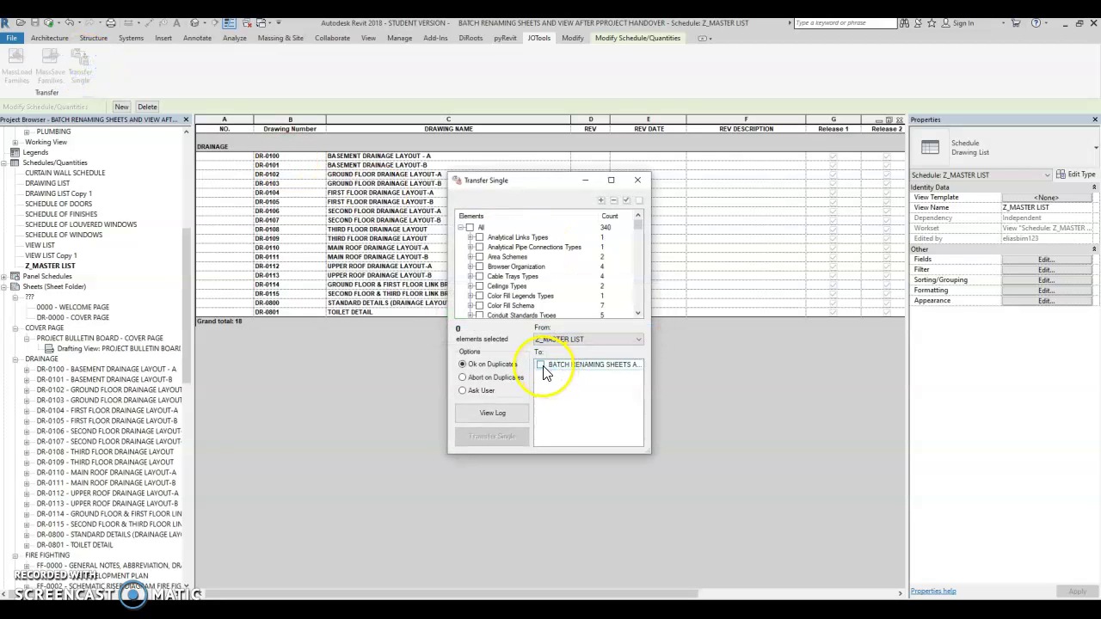
click(541, 364)
click(505, 286)
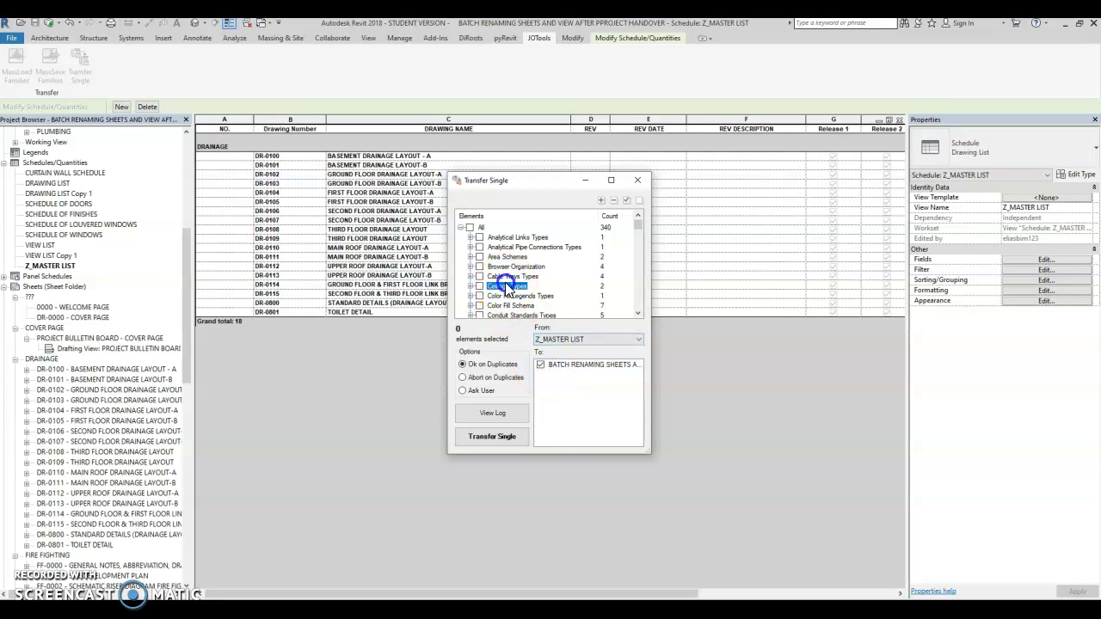
scroll(505, 282, down, 15)
click(495, 277)
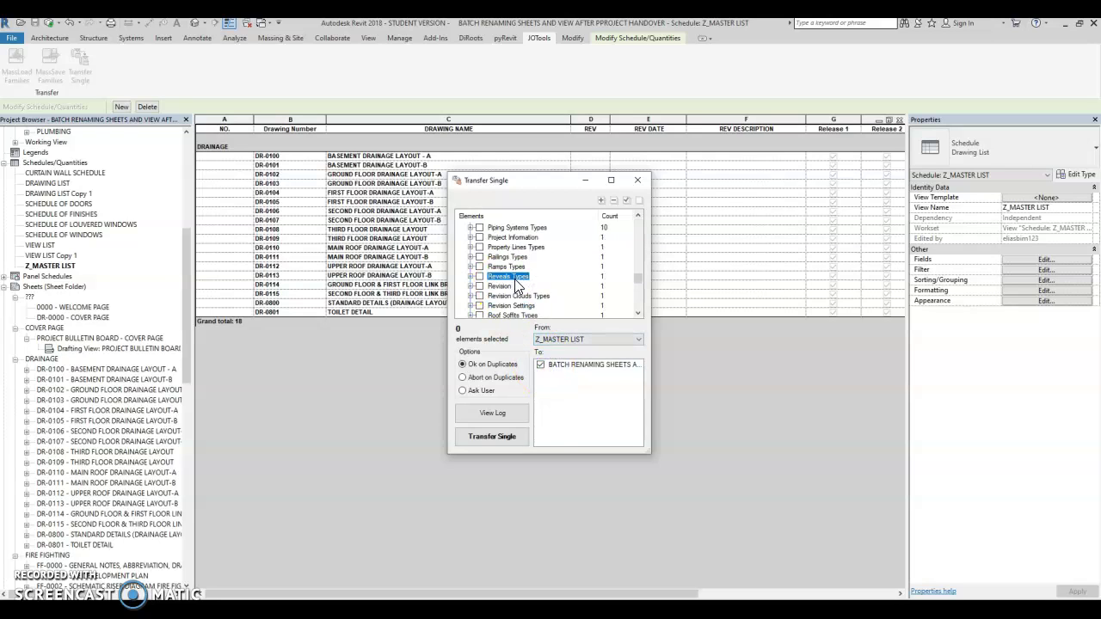
click(480, 285)
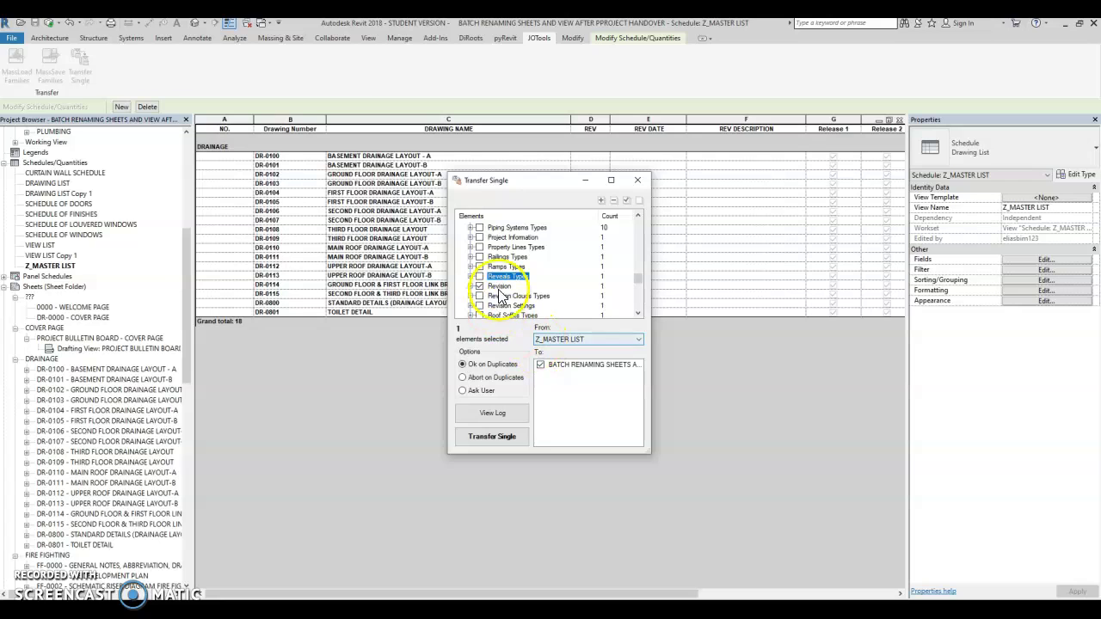
scroll(508, 298, down, 1)
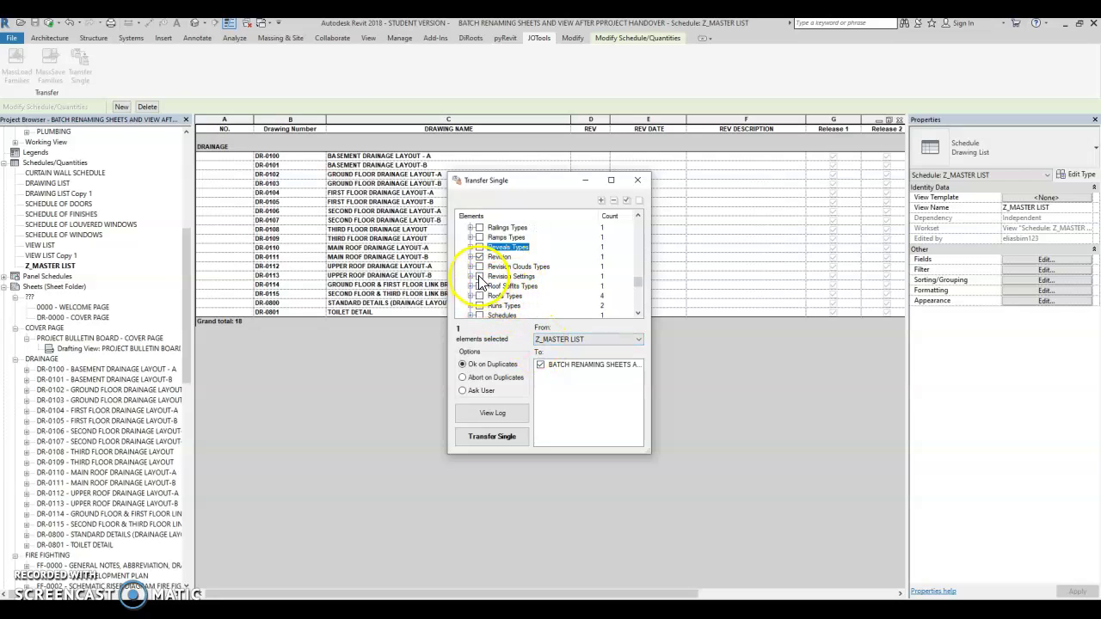
click(503, 437)
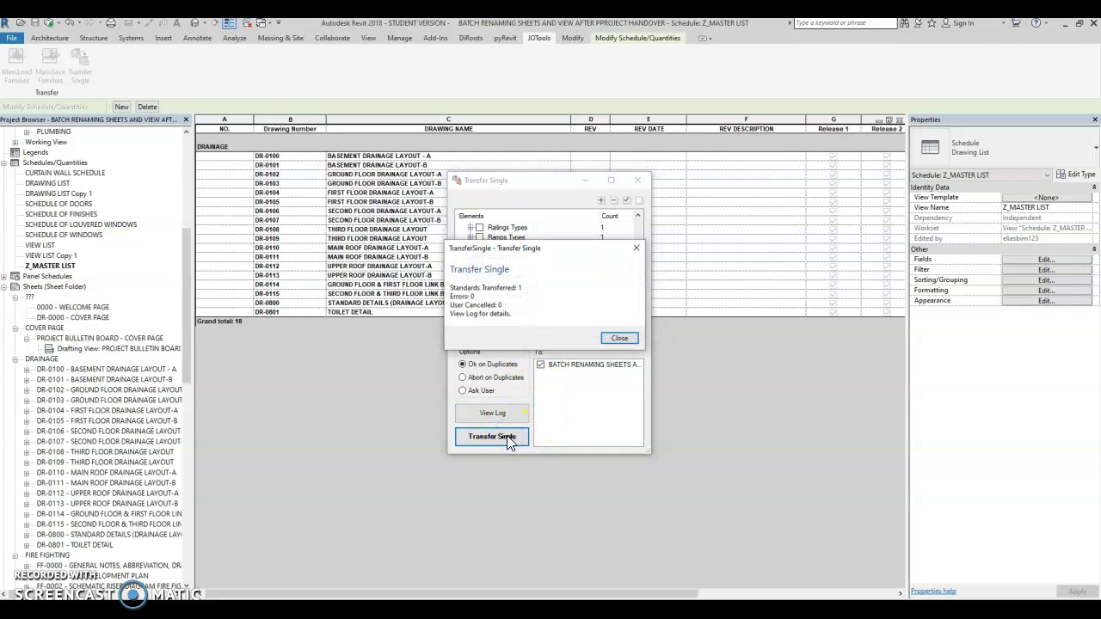
click(618, 338)
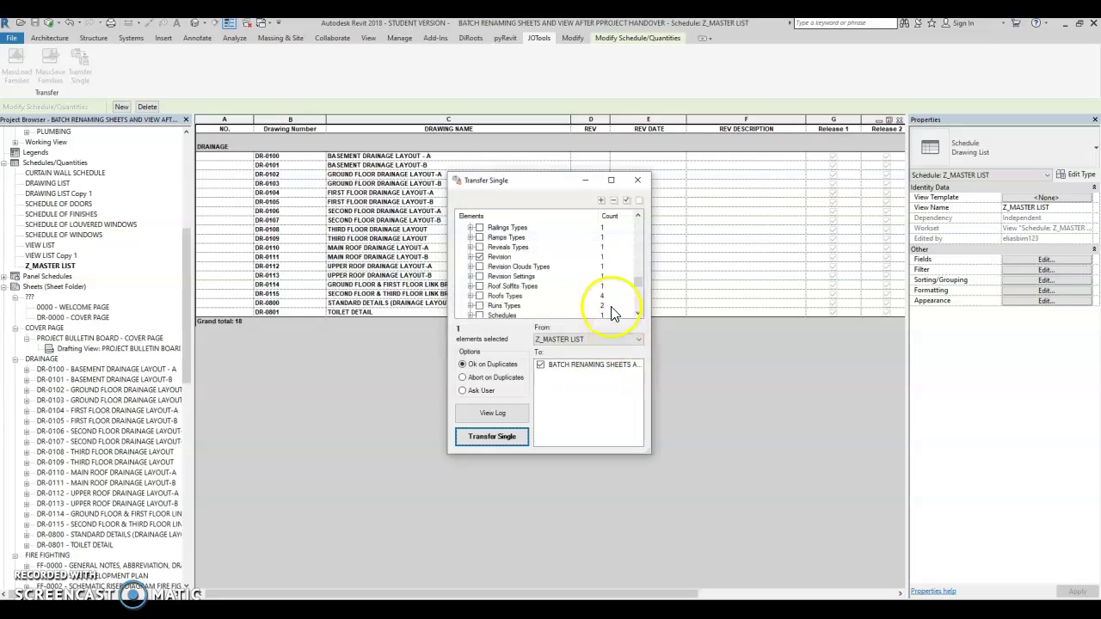
click(637, 183)
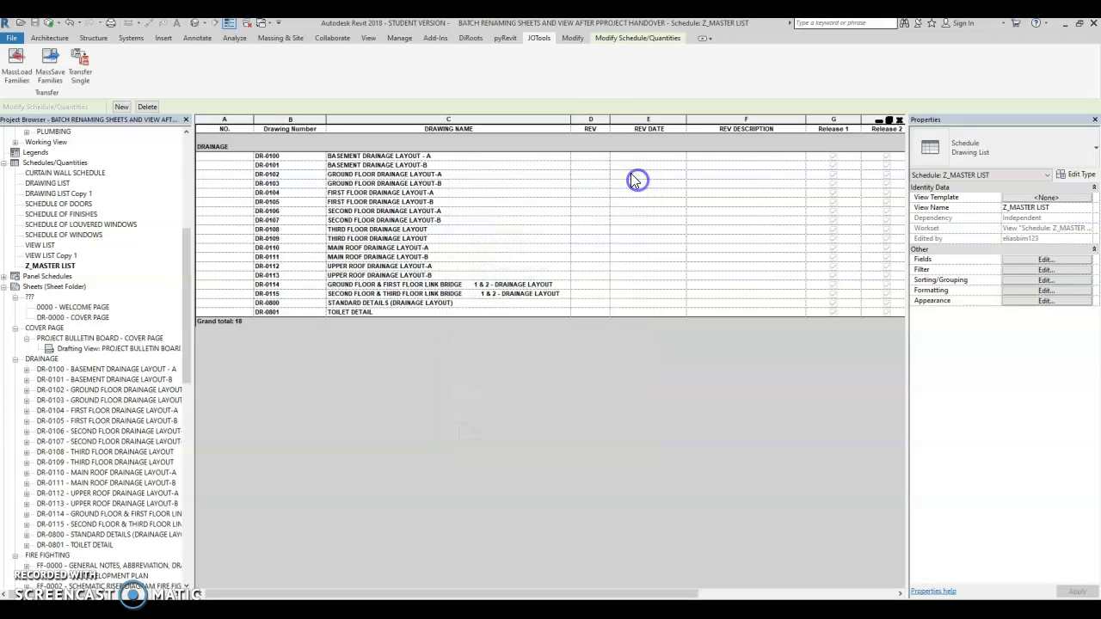
Open Sheet Issues/Revisions, keep Per Sheet numbering, and add a second revision.
click(370, 40)
click(743, 64)
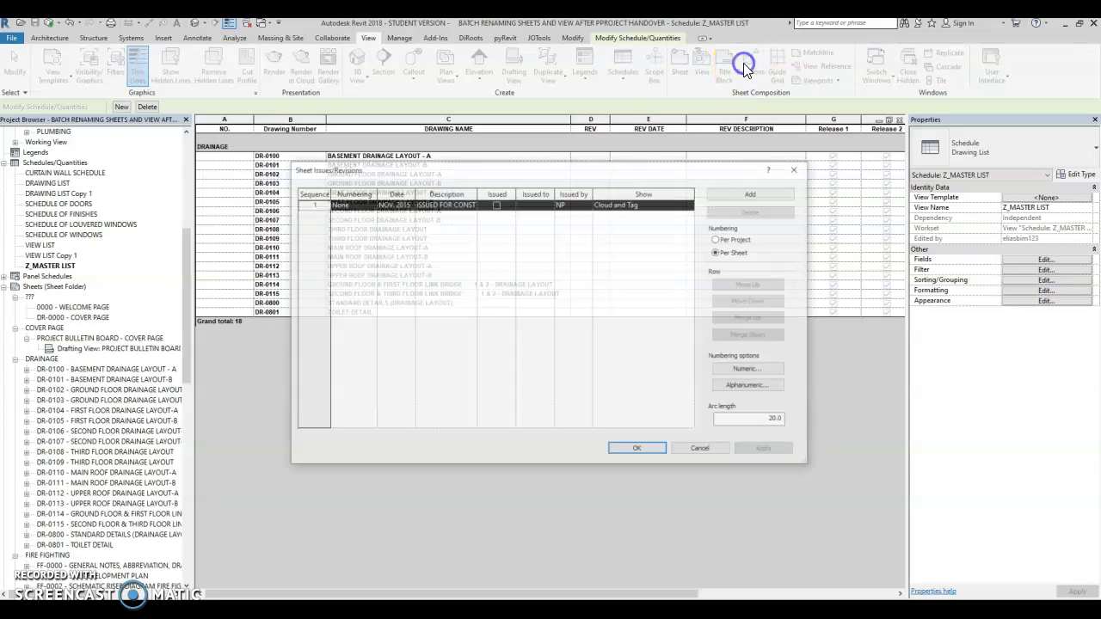
drag(653, 169, 640, 229)
click(711, 312)
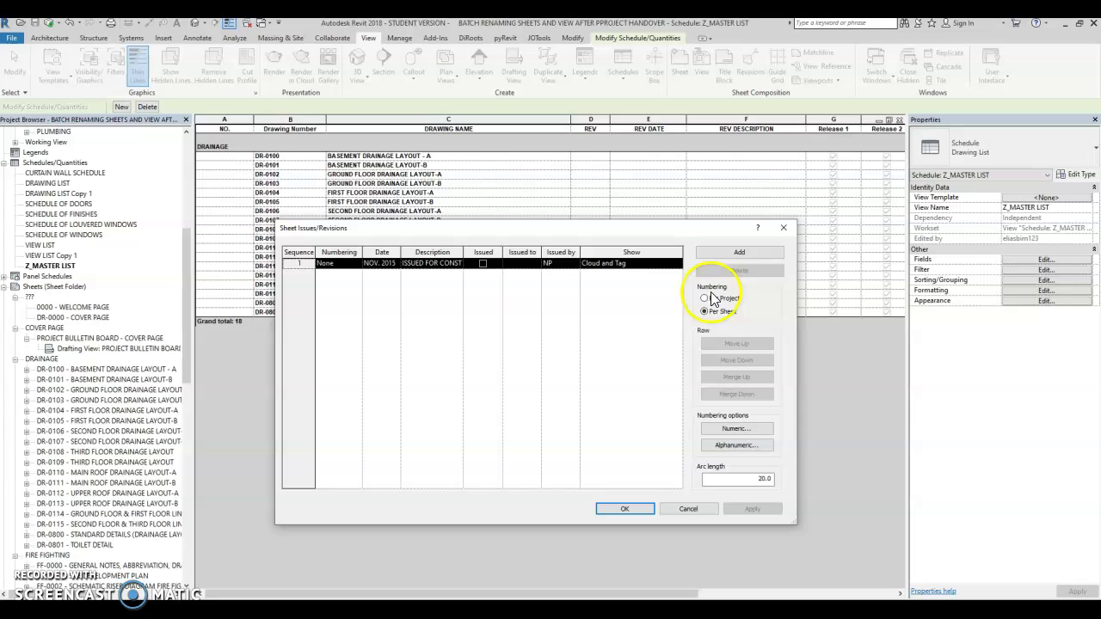
click(738, 252)
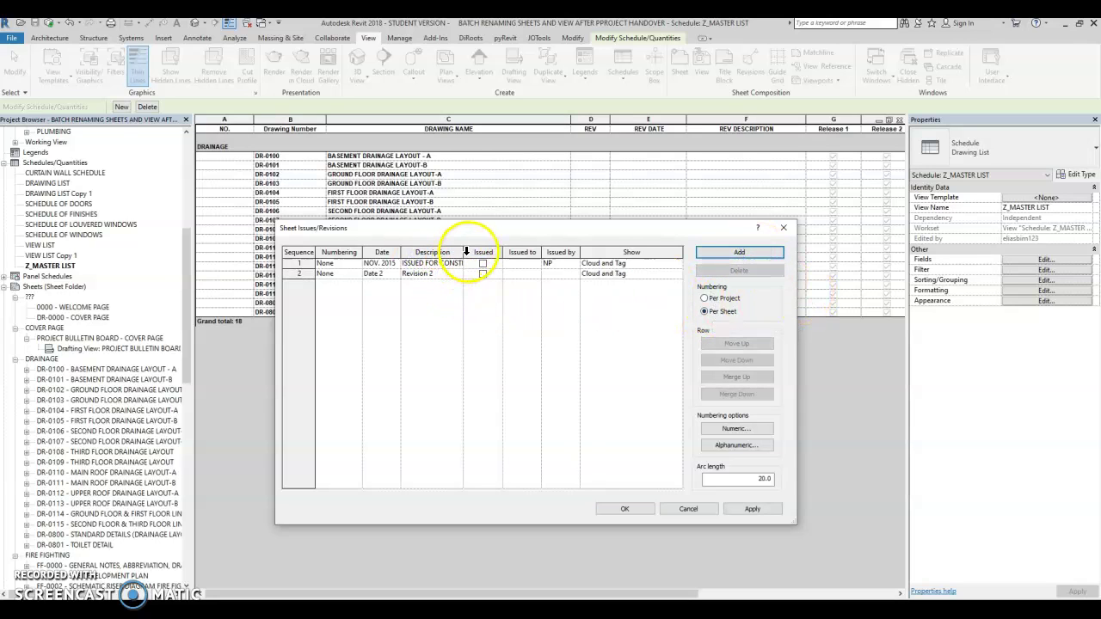
Date revision 1 01 JAN 2020 as SCHEMATIC, describe revision 2 as TENDER, and add a third.
click(391, 263)
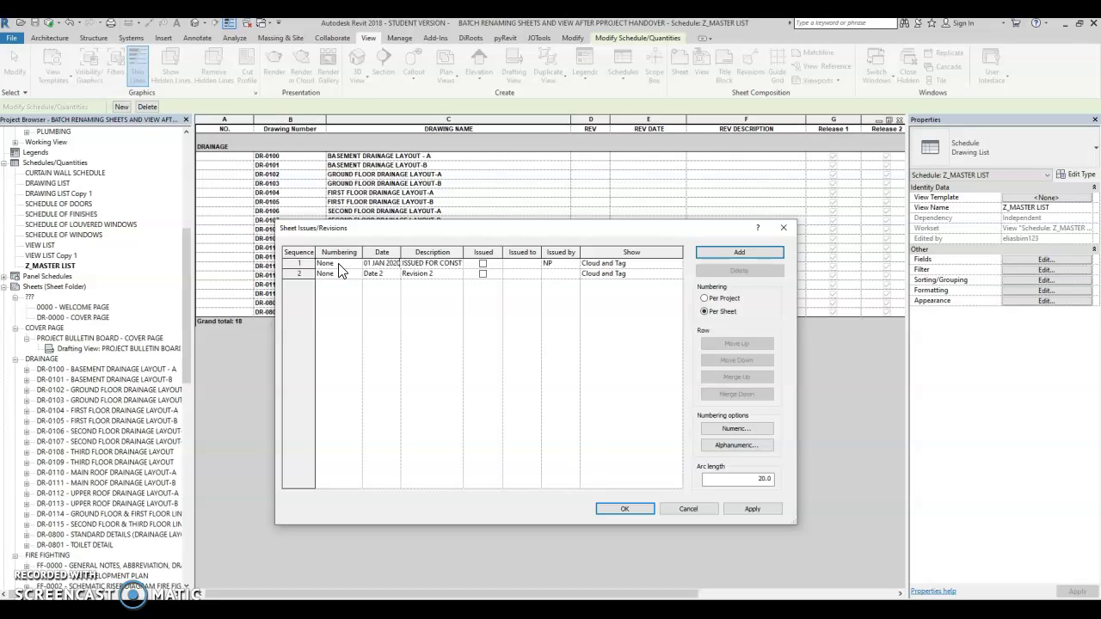
click(445, 264)
drag(463, 252, 525, 252)
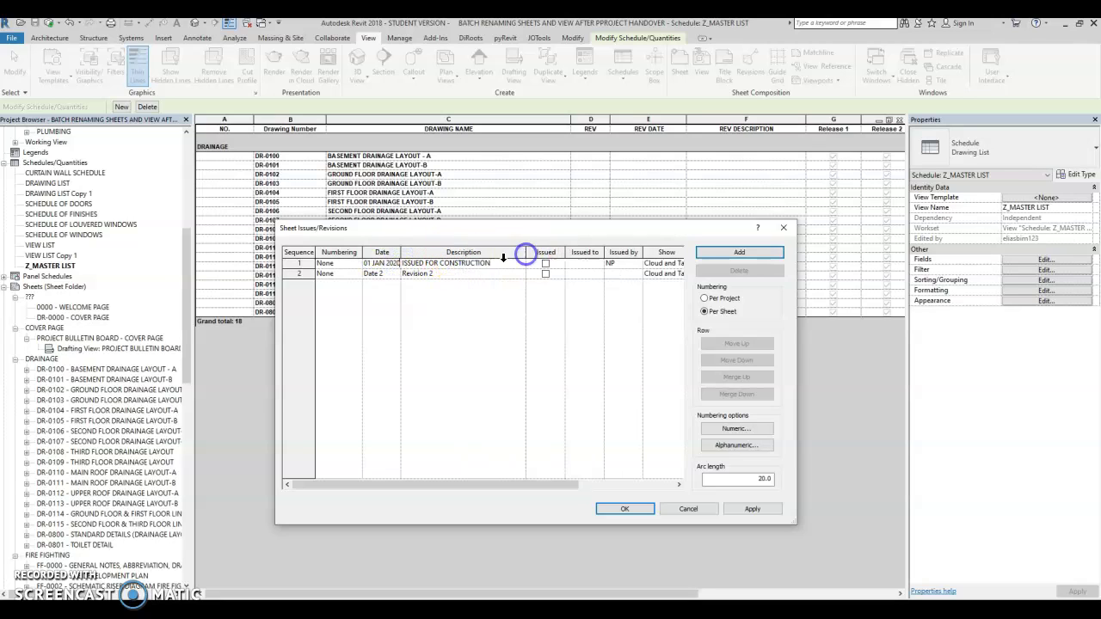
click(348, 252)
key(ctrl+c)
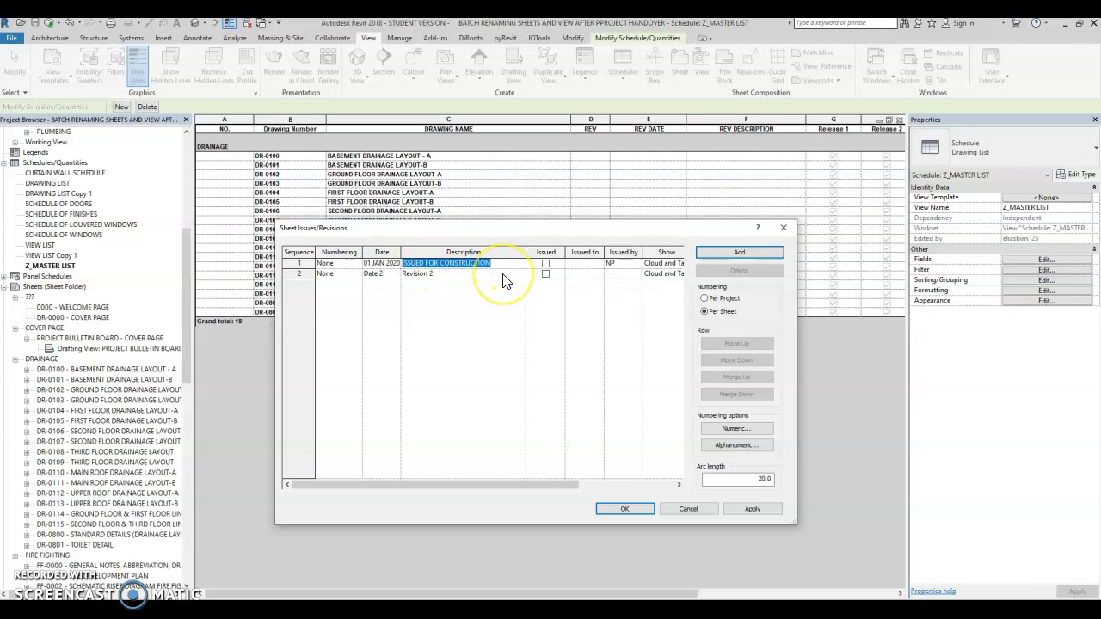
key(Delete)
click(451, 262)
click(456, 273)
click(737, 253)
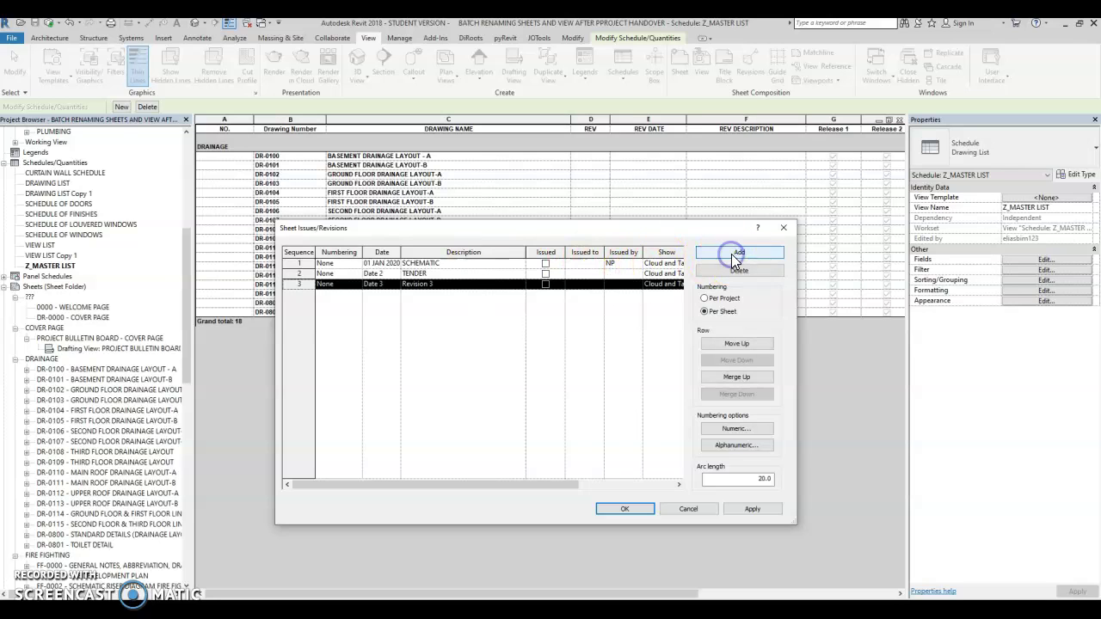
Describe revision 3 as ISSUED FOR CONSTRUCTION and date revisions 2 and 3 02 FEB 2020 and 03 MAR 2020.
click(448, 285)
key(ctrl+v)
click(388, 276)
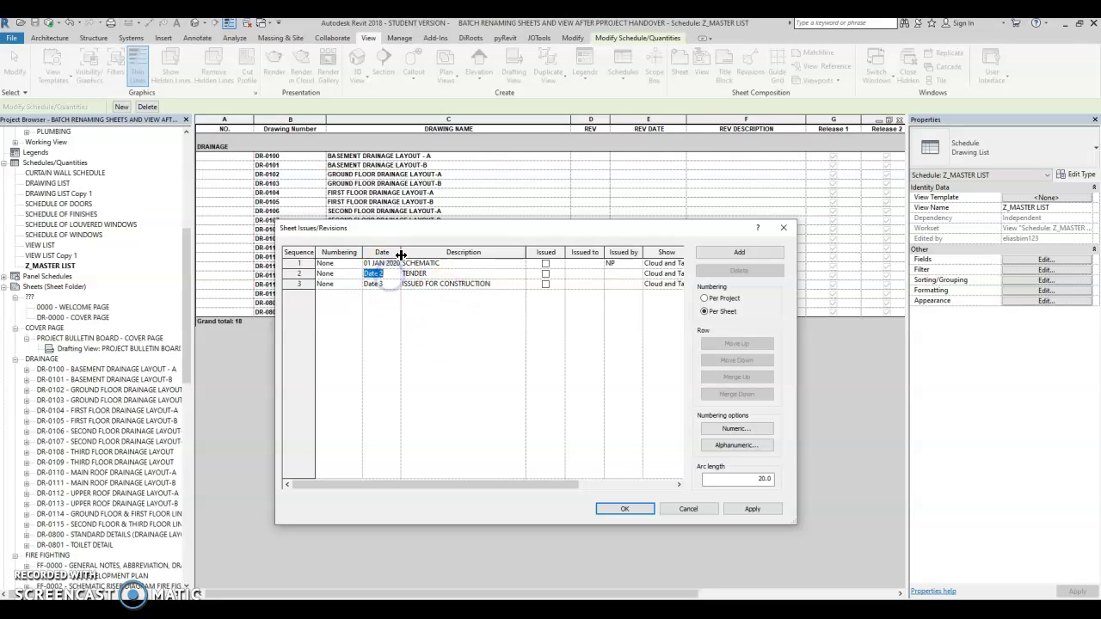
drag(401, 255, 421, 255)
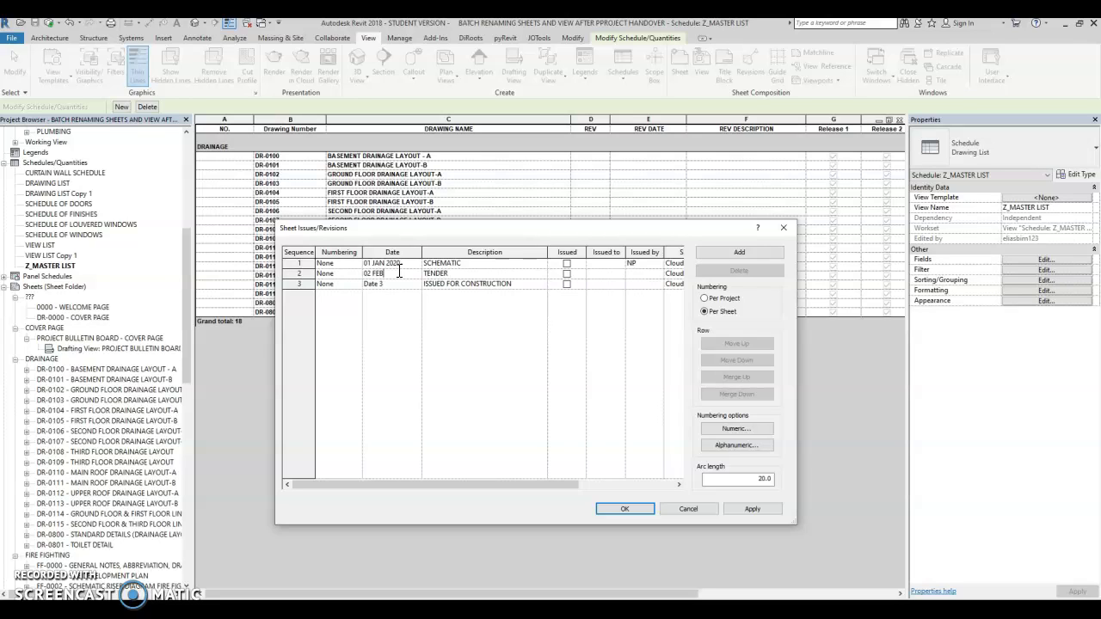
click(388, 283)
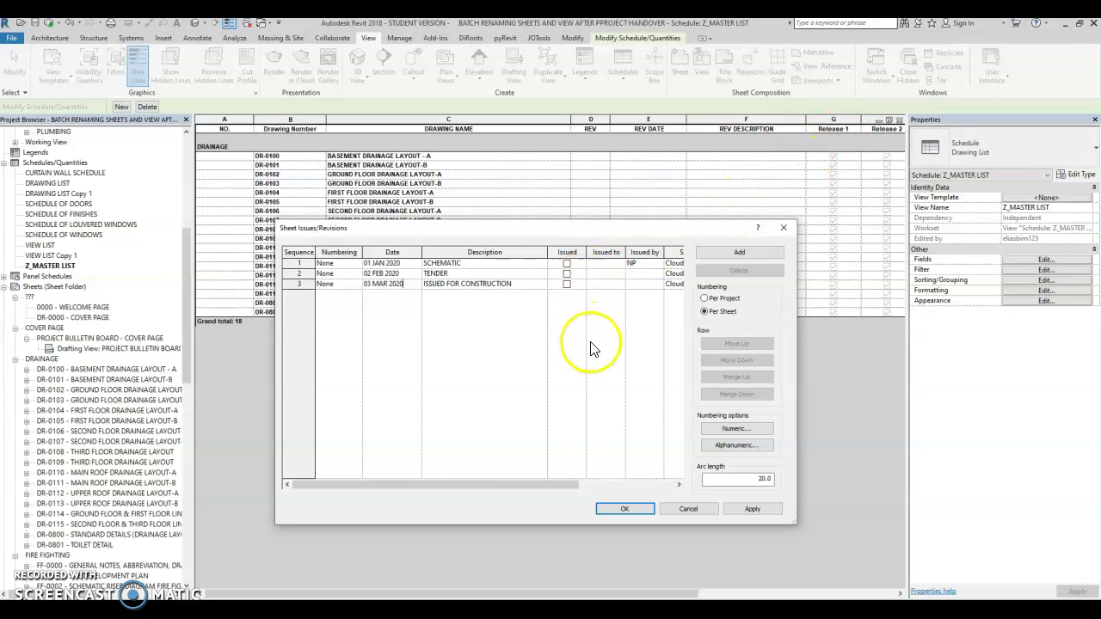
Set the numbering of all three revision rows to Numeric.
click(736, 429)
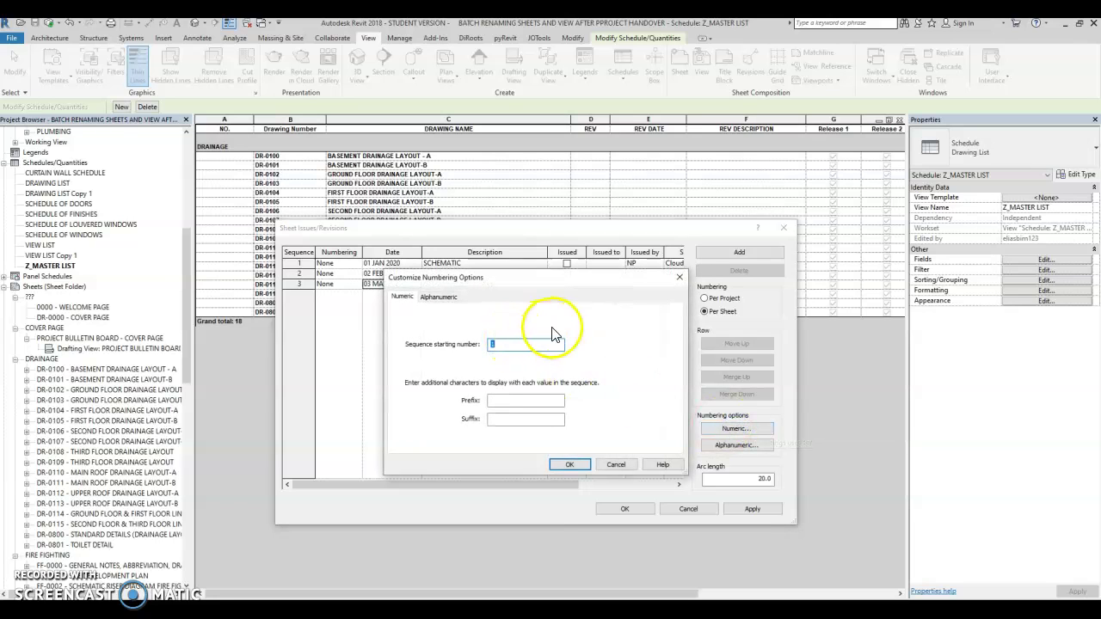
click(678, 277)
click(339, 263)
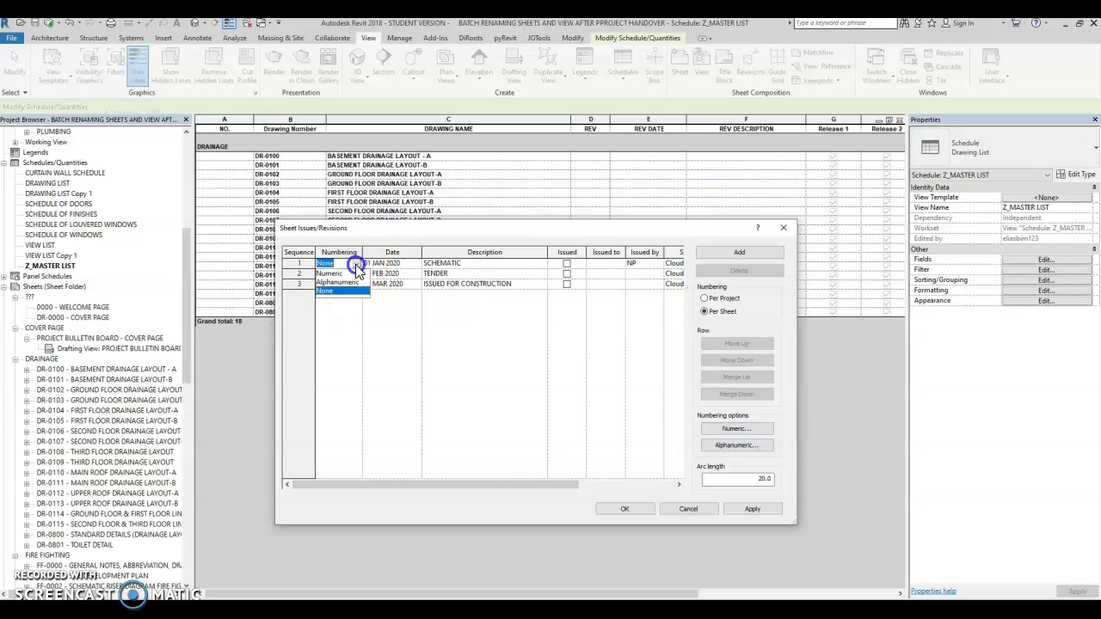
click(344, 273)
click(356, 274)
click(338, 284)
click(355, 284)
click(344, 295)
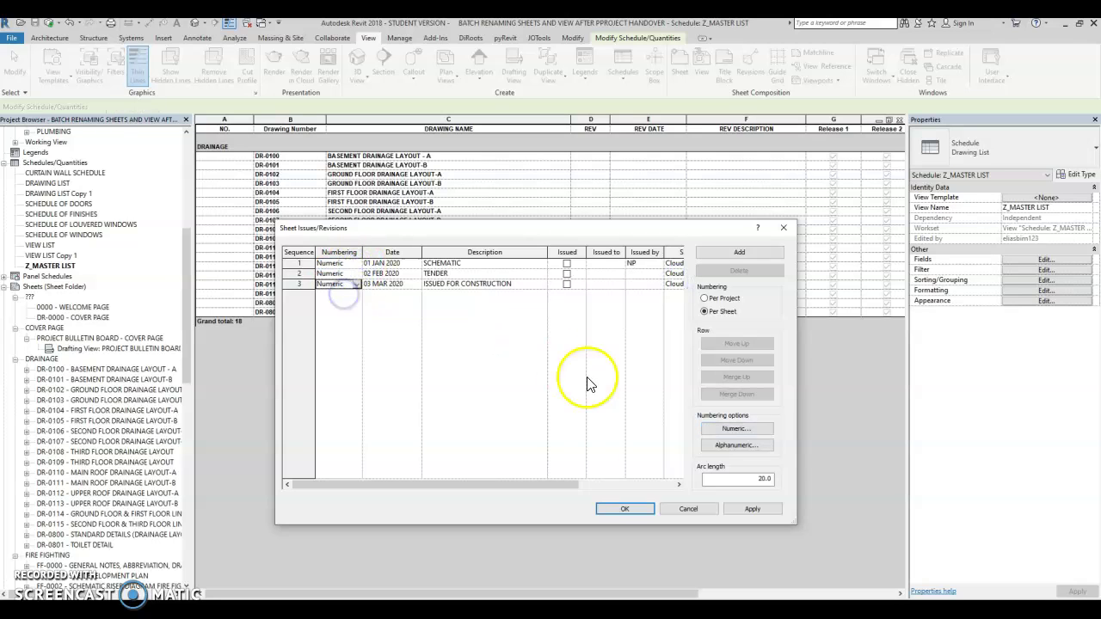
Accept the Numeric numbering options, then apply and close the revision settings.
click(736, 429)
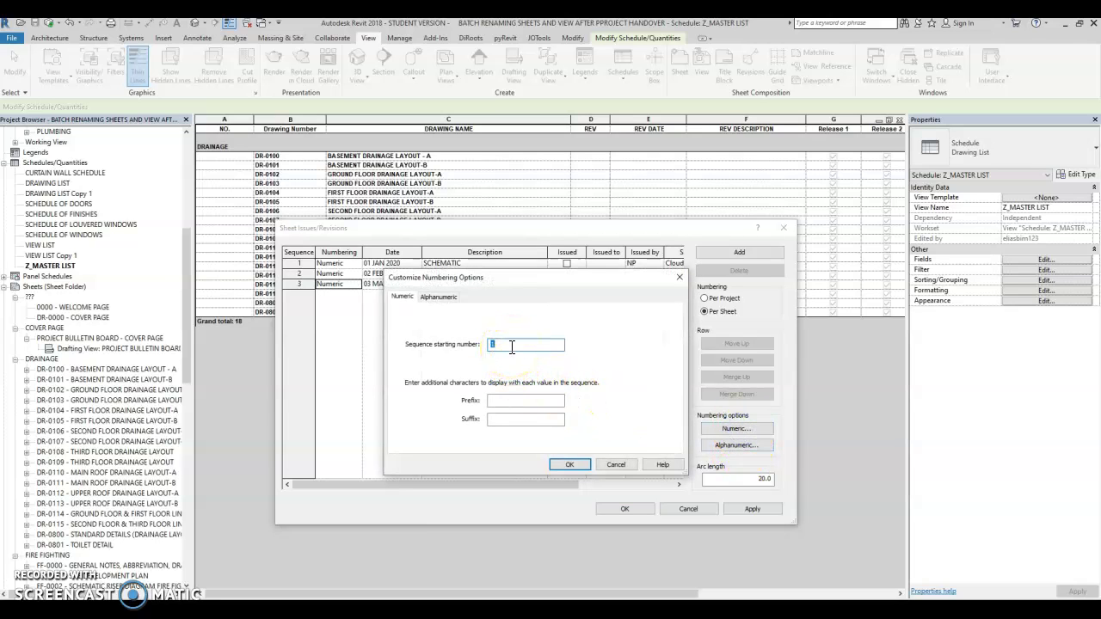
click(567, 465)
click(753, 509)
click(624, 509)
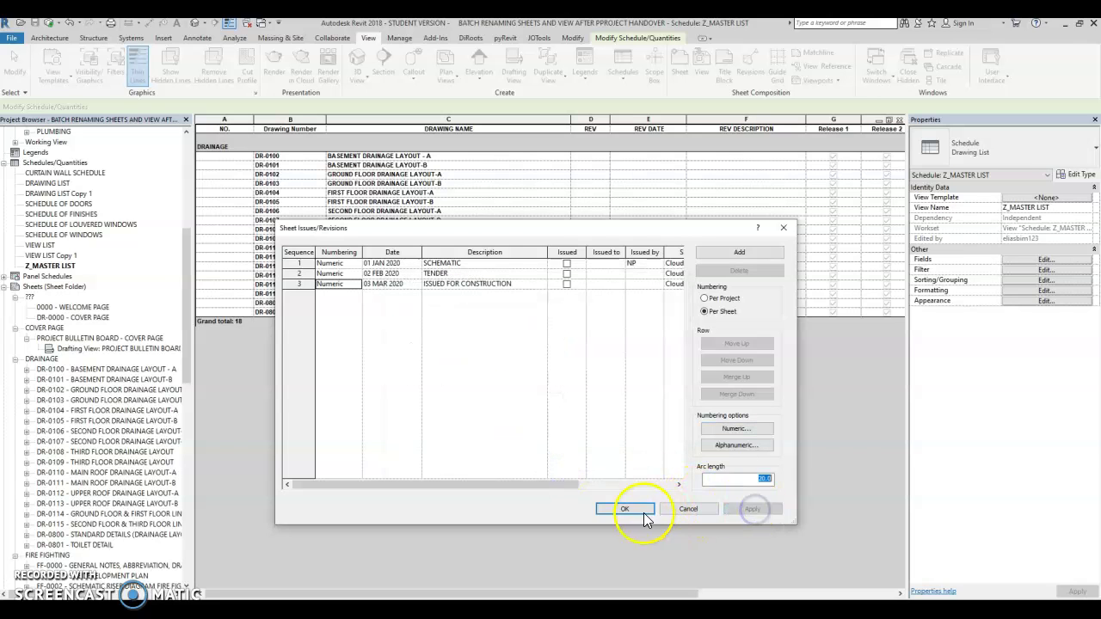
Review the new revision date columns in Z_MASTER LIST, show DiRoots tools, and select DR-0000 COVER PAGE.
mouse_move(601, 594)
mouse_down()
mouse_move(802, 589)
mouse_move(792, 582)
mouse_up()
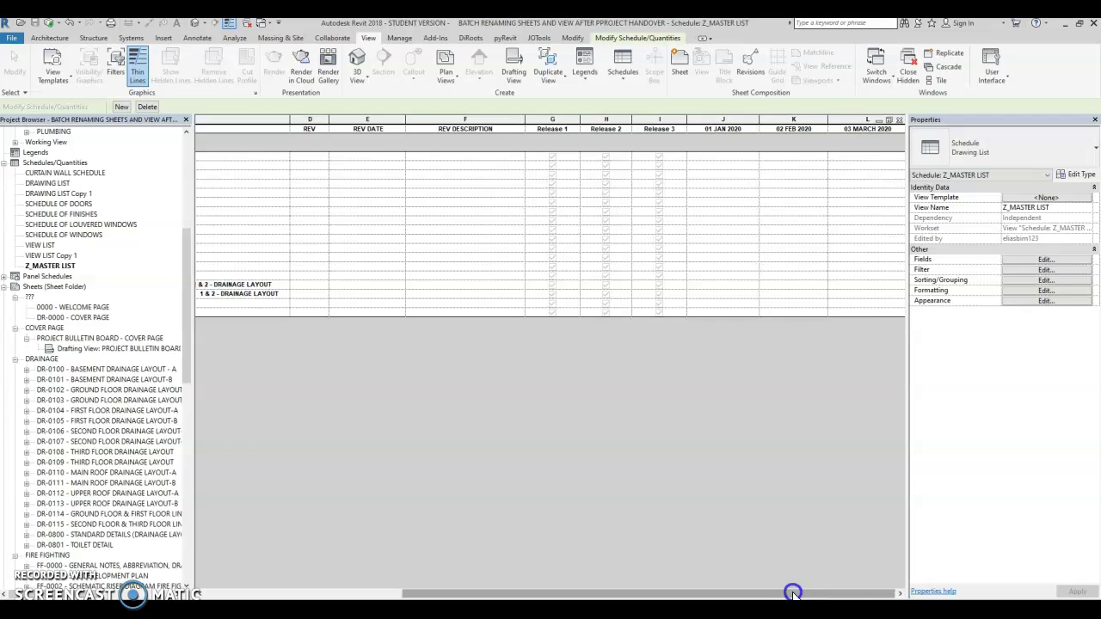
scroll(791, 592, left, 10)
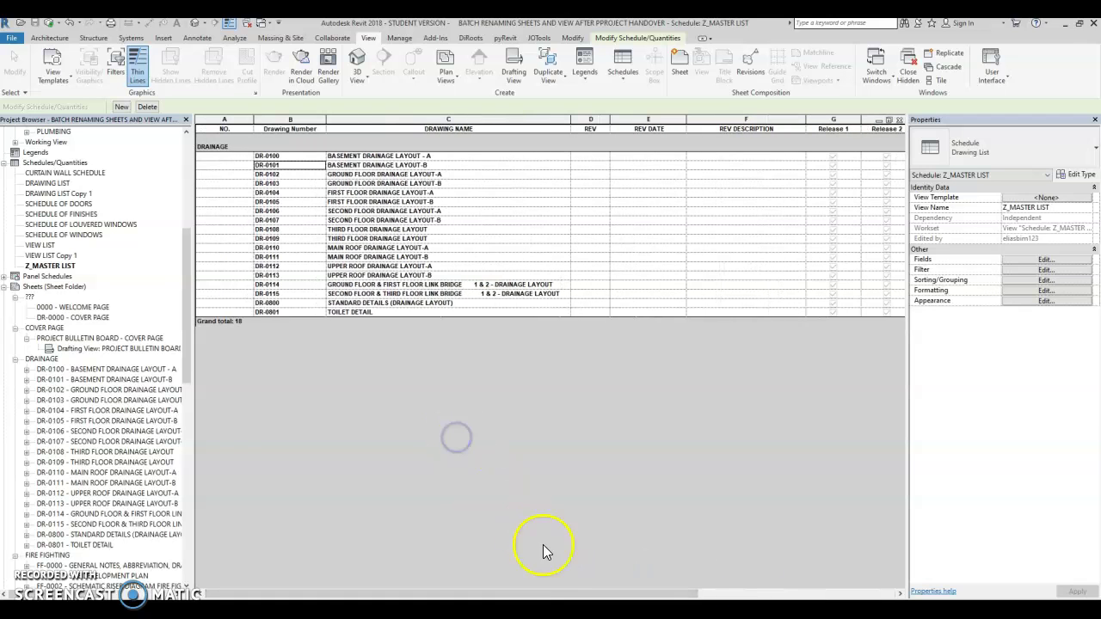
mouse_move(524, 593)
mouse_down()
mouse_move(720, 585)
mouse_move(531, 555)
mouse_move(785, 548)
mouse_up()
click(471, 39)
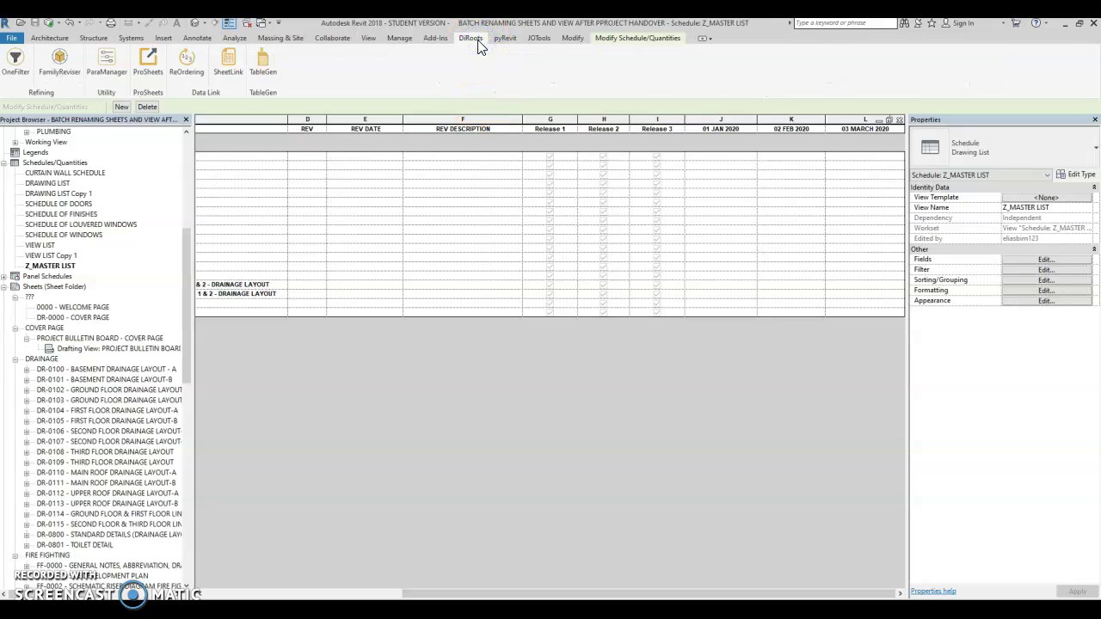
drag(400, 593, 215, 562)
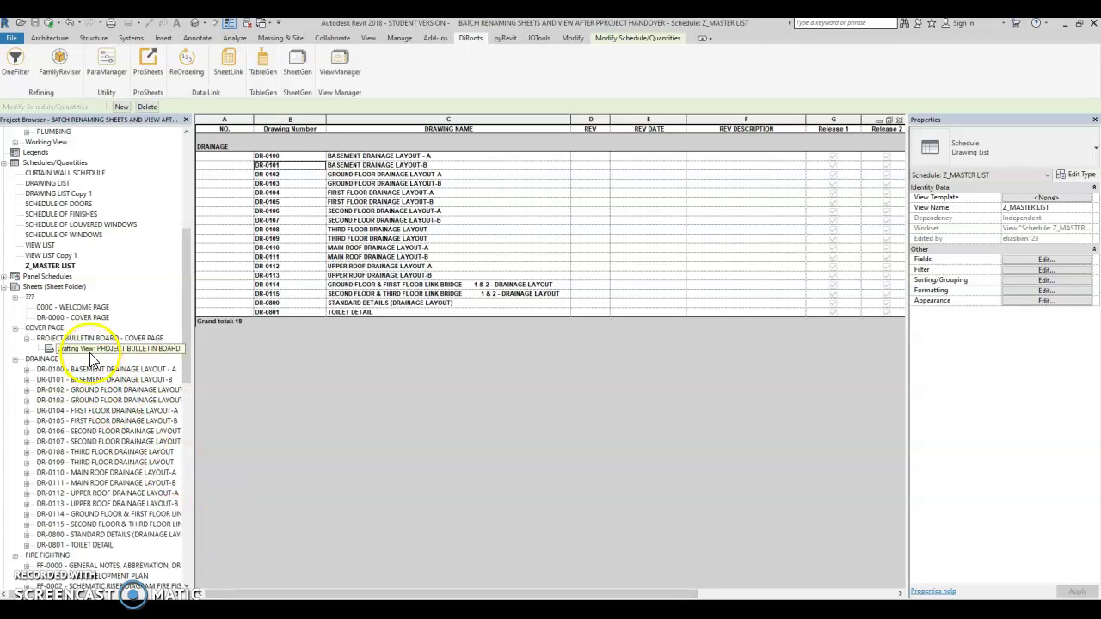
click(86, 317)
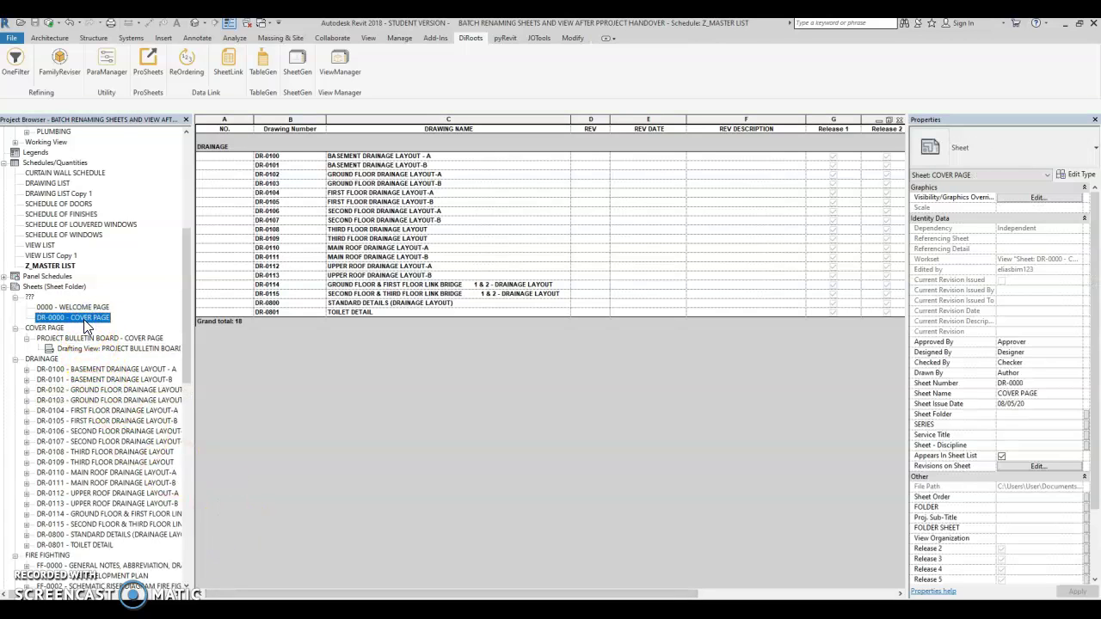
Check the cover page's Sheet - Discipline value, then reselect DR-0000 COVER PAGE.
click(1073, 445)
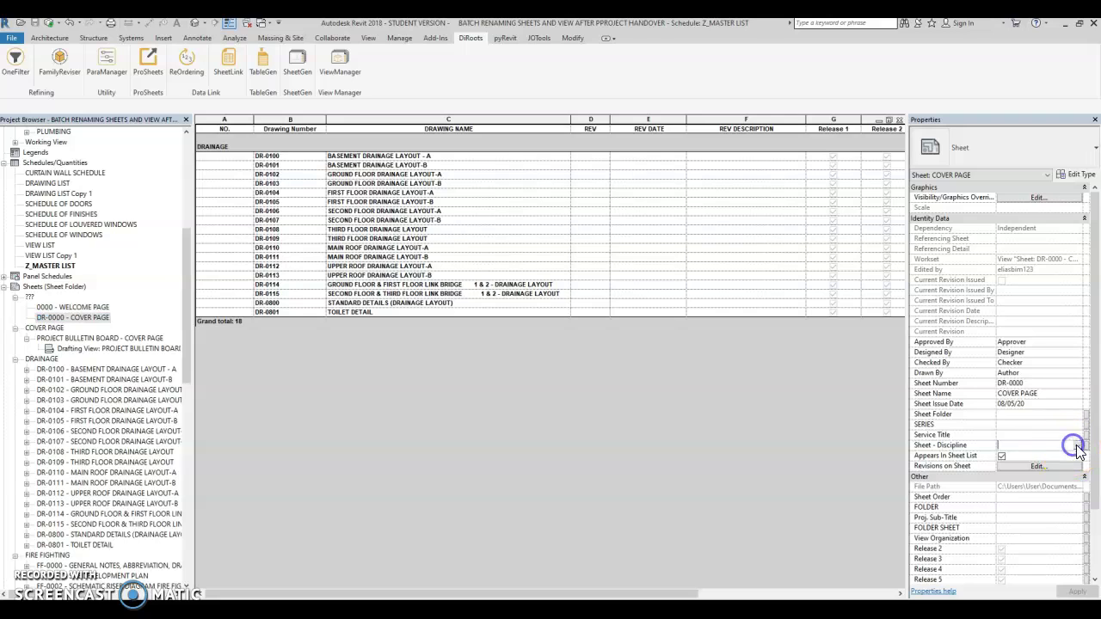
click(1060, 427)
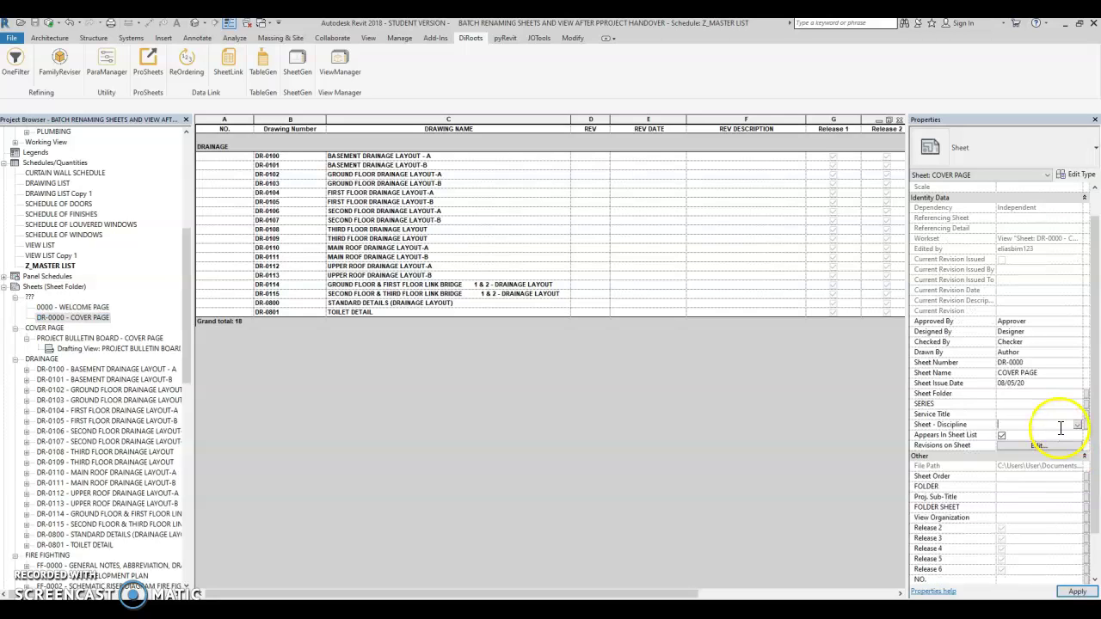
click(421, 444)
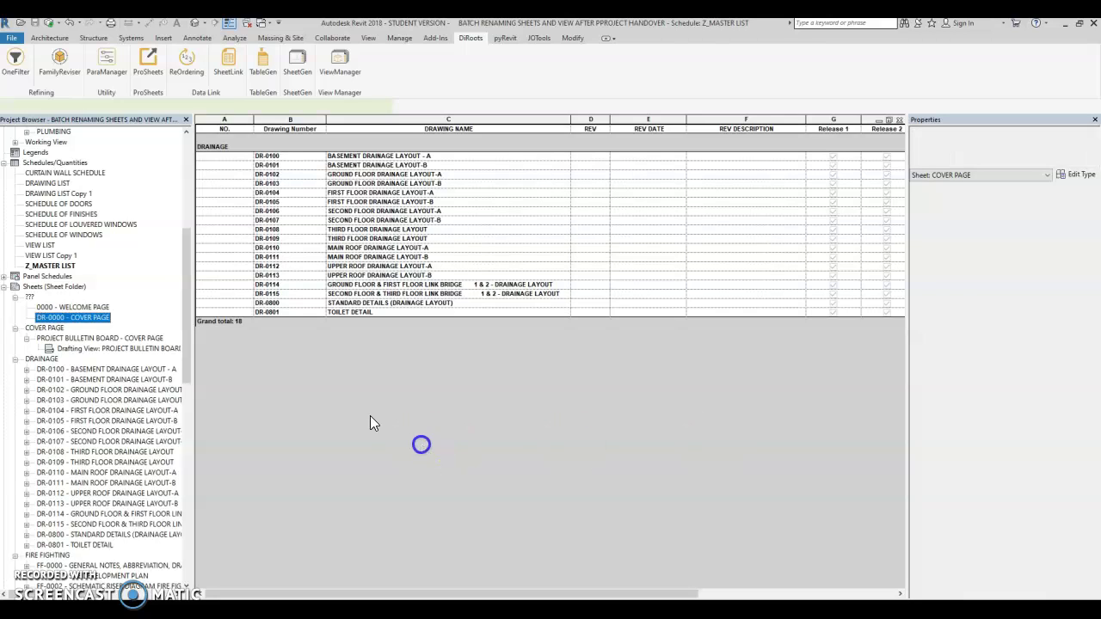
click(94, 317)
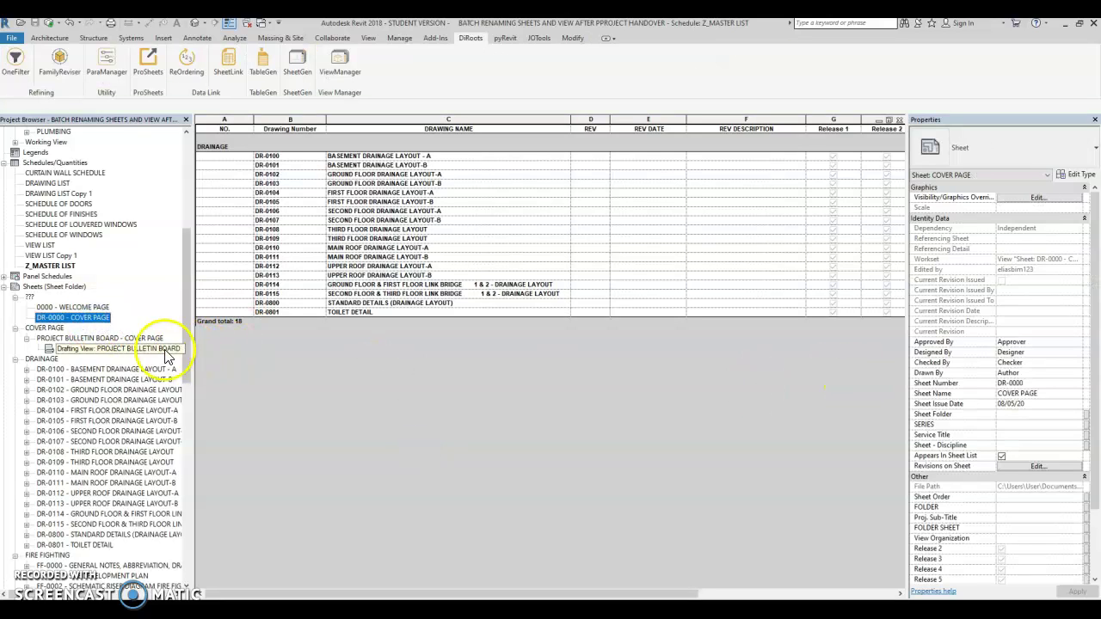
Open the DR-0000 COVER PAGE sheet and set its Sheet Folder value to DRAINAGE.
double_click(88, 318)
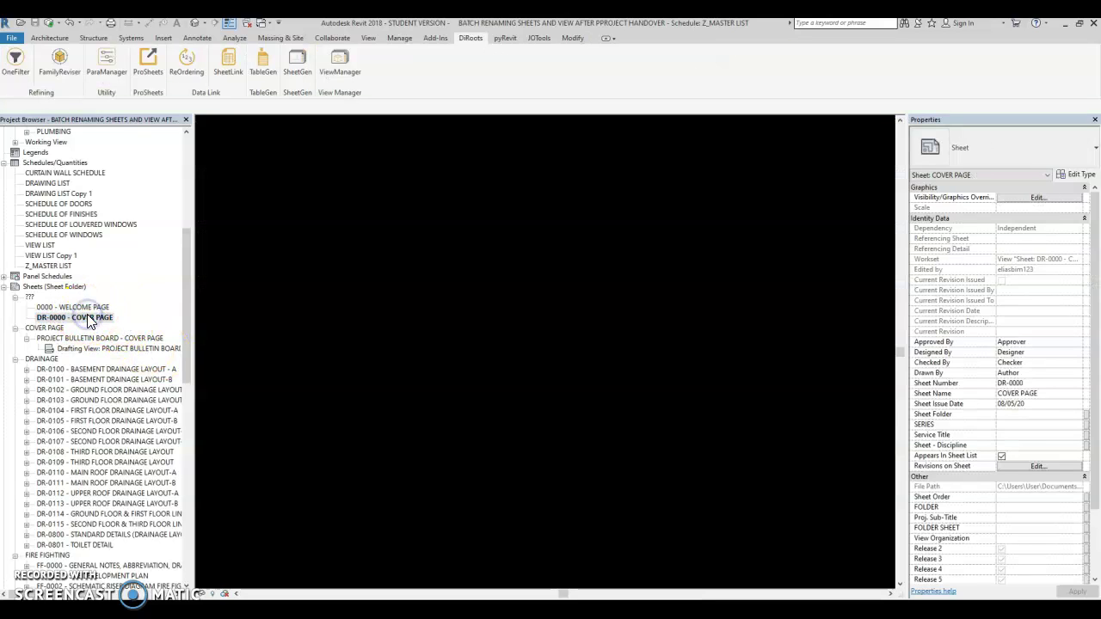
scroll(1053, 434, down, 2)
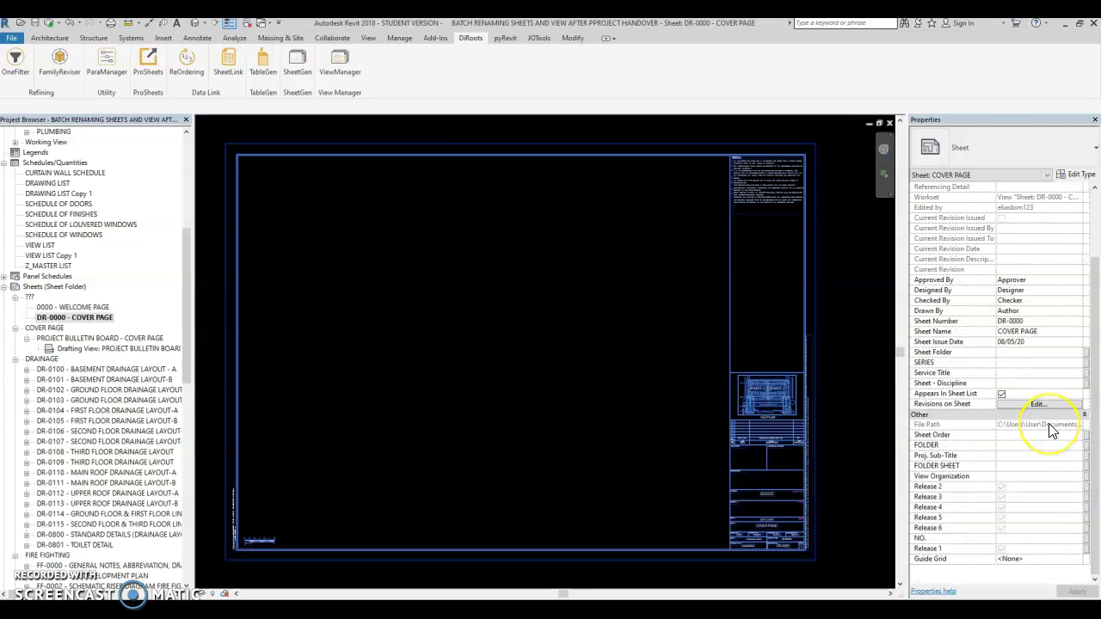
click(1004, 466)
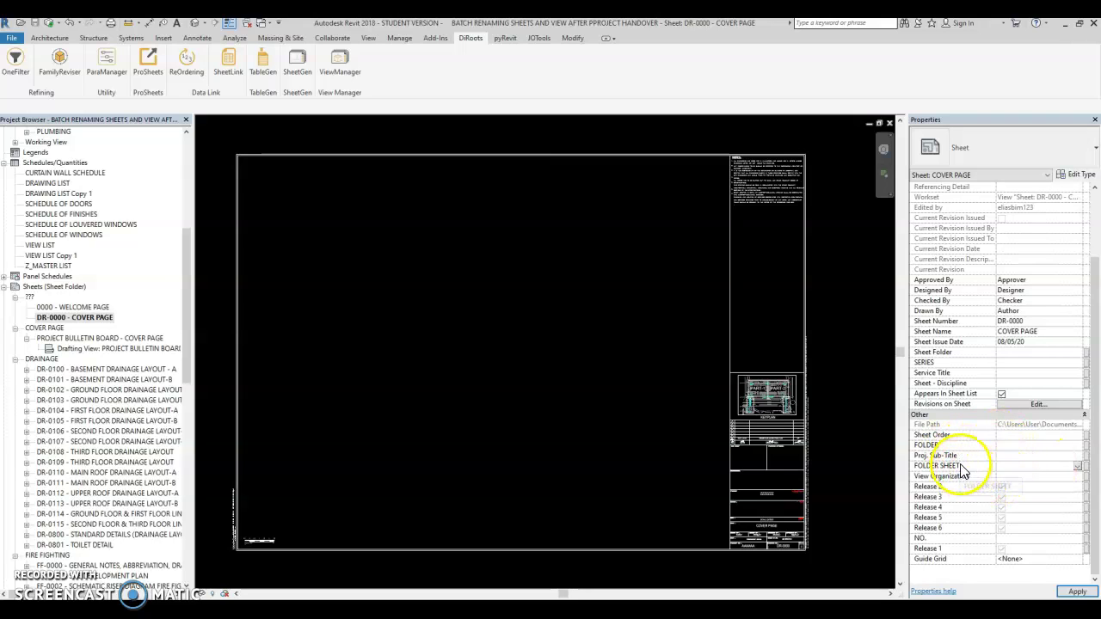
click(1045, 352)
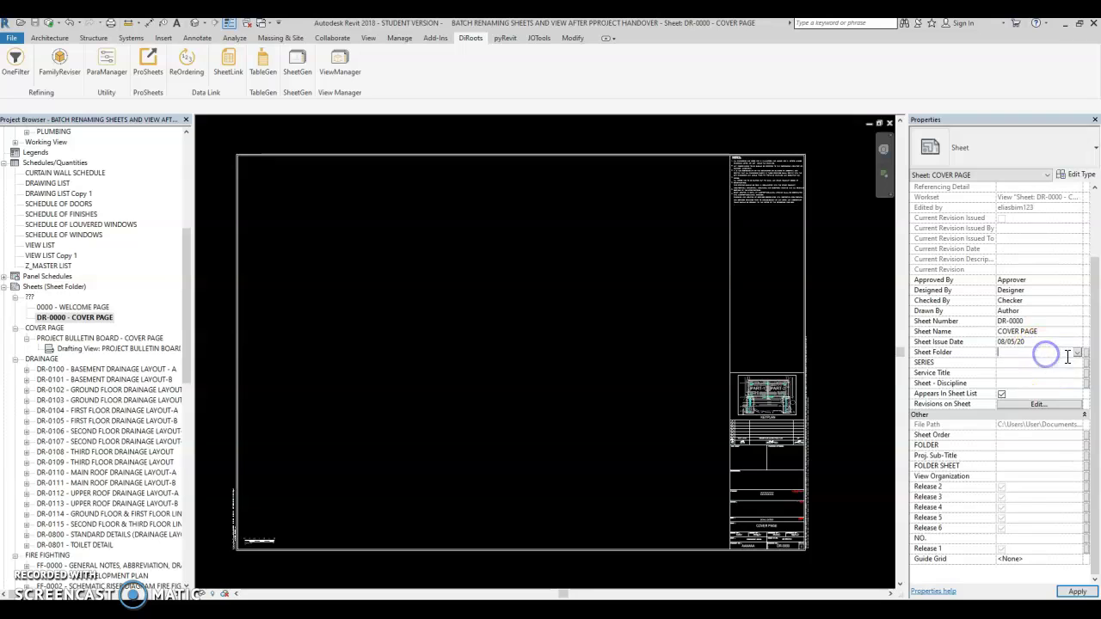
click(1076, 352)
click(1022, 371)
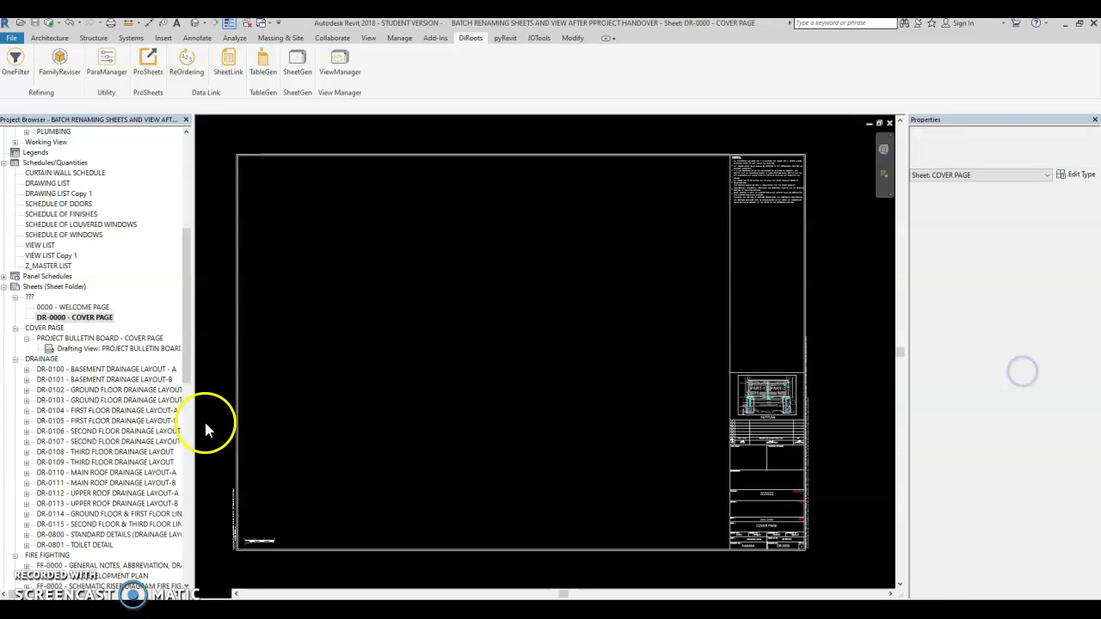
Place the Z_MASTER LIST schedule near the upper middle of the DR-0000 cover sheet.
right_click(51, 266)
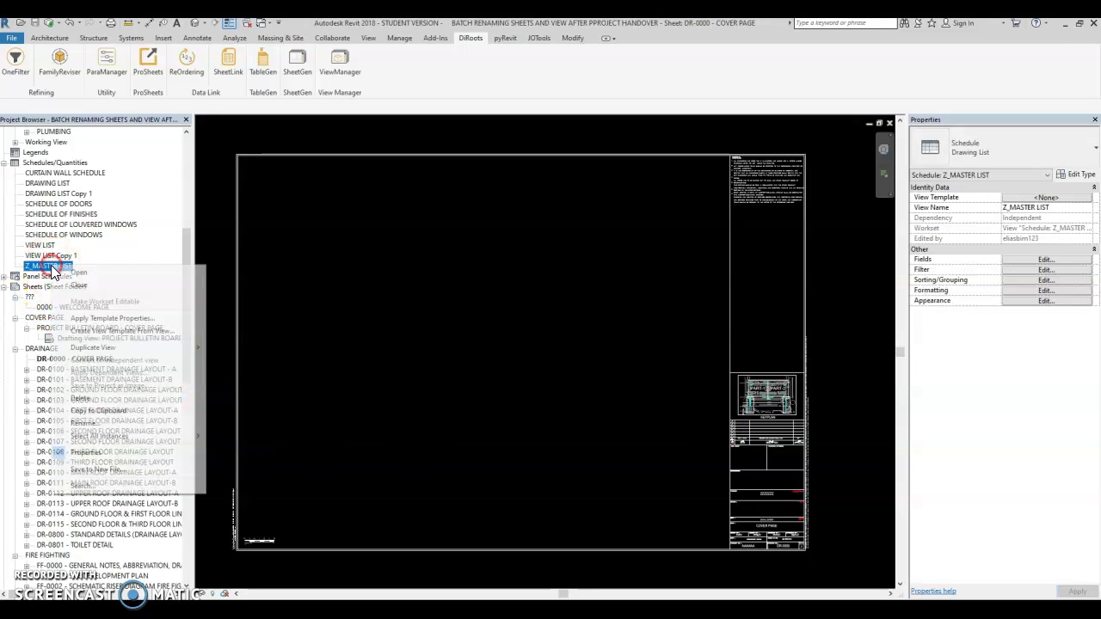
mouse_move(95, 347)
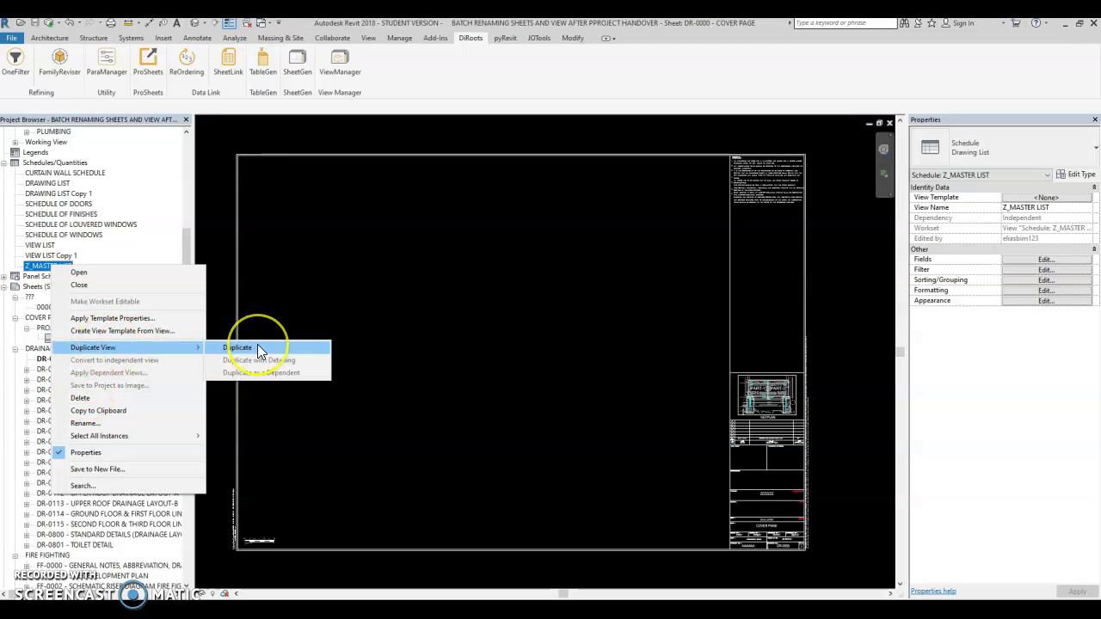
click(303, 294)
click(66, 266)
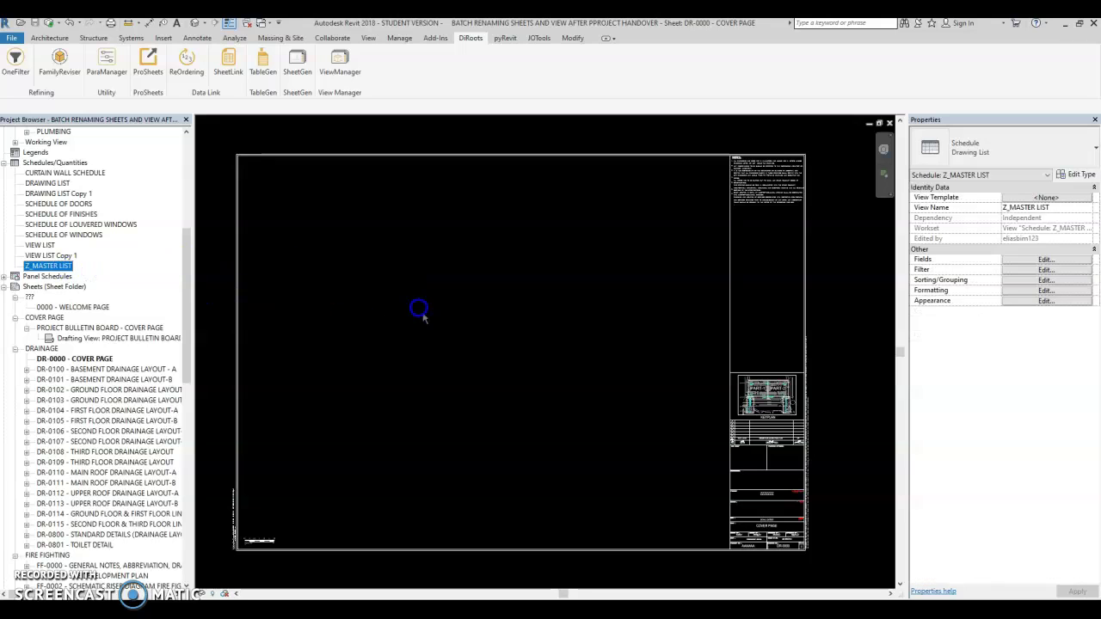
click(453, 295)
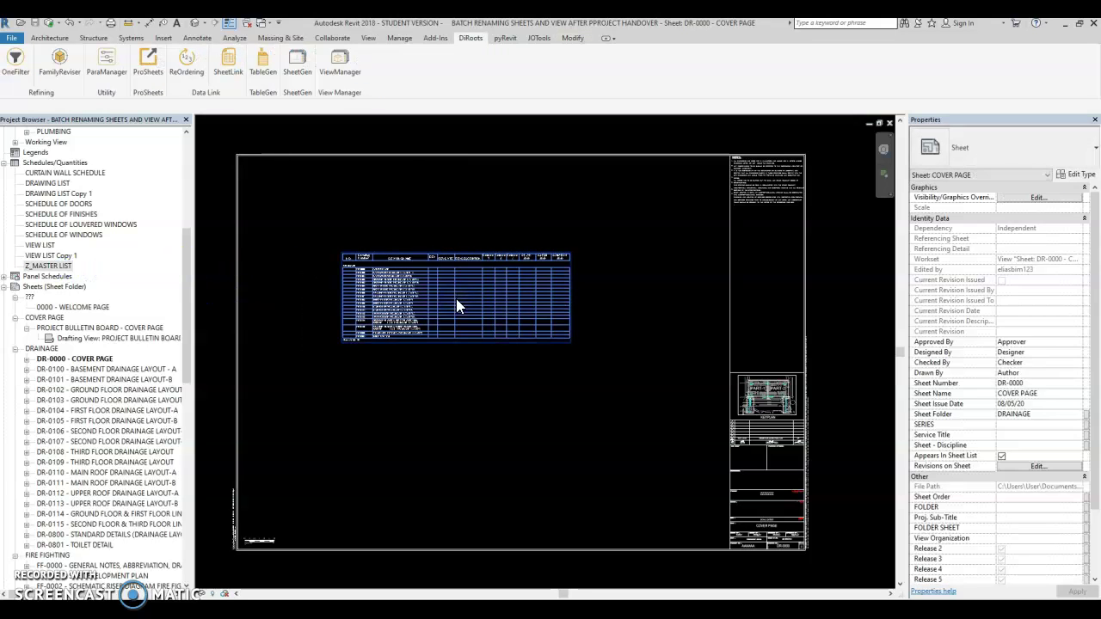
scroll(461, 395, up, 1)
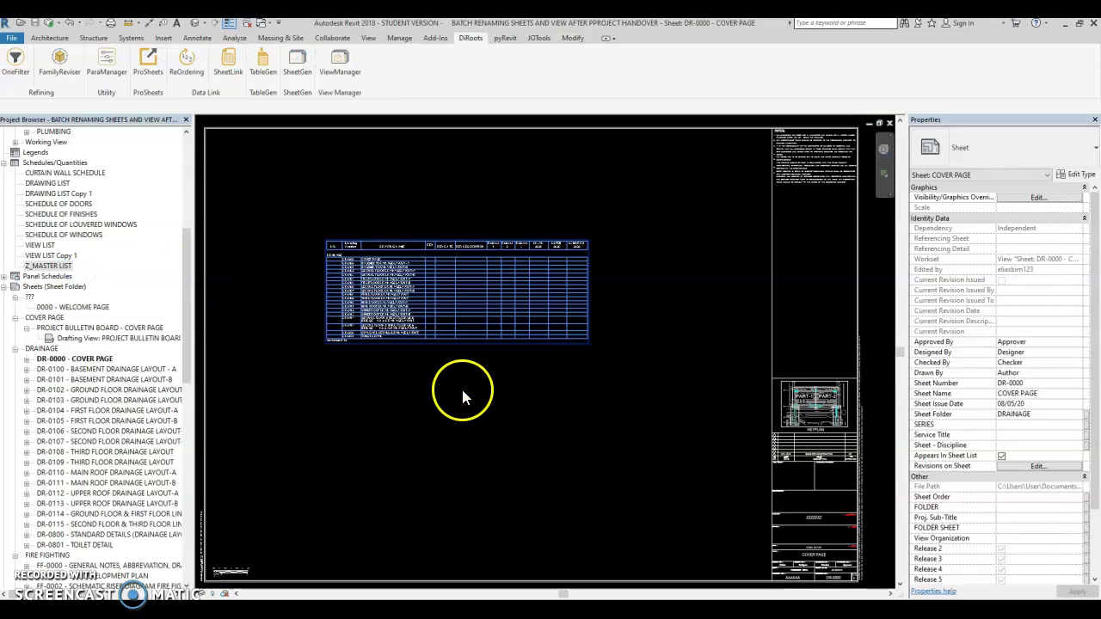
click(462, 395)
Remove the DRAINAGE-only filter so Z_MASTER LIST lists sheets from every discipline.
key(ctrl+Tab)
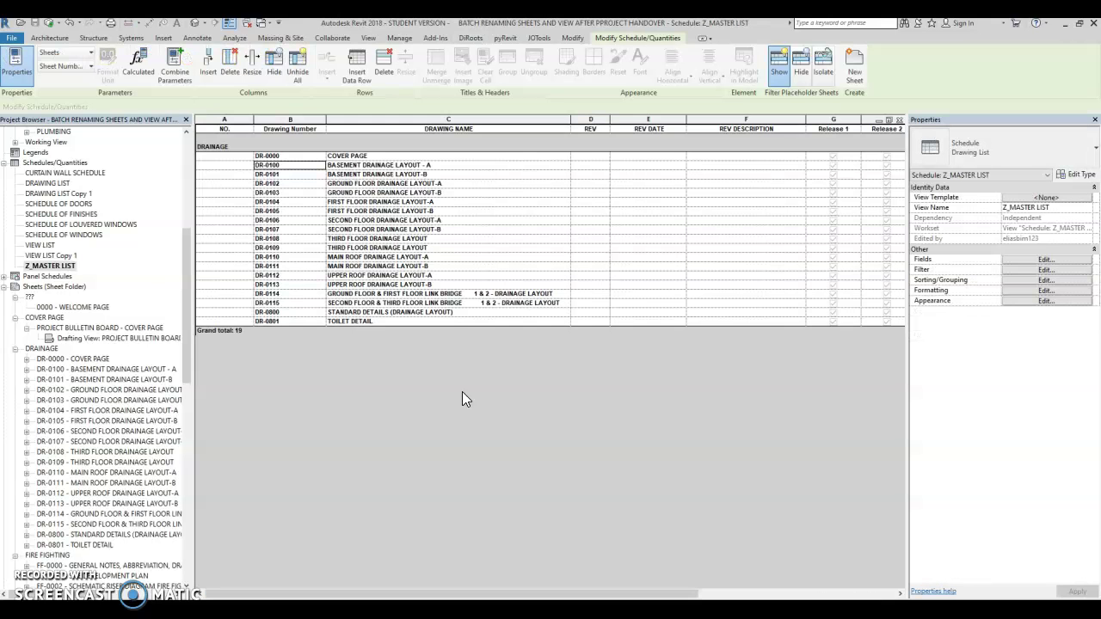
click(1011, 270)
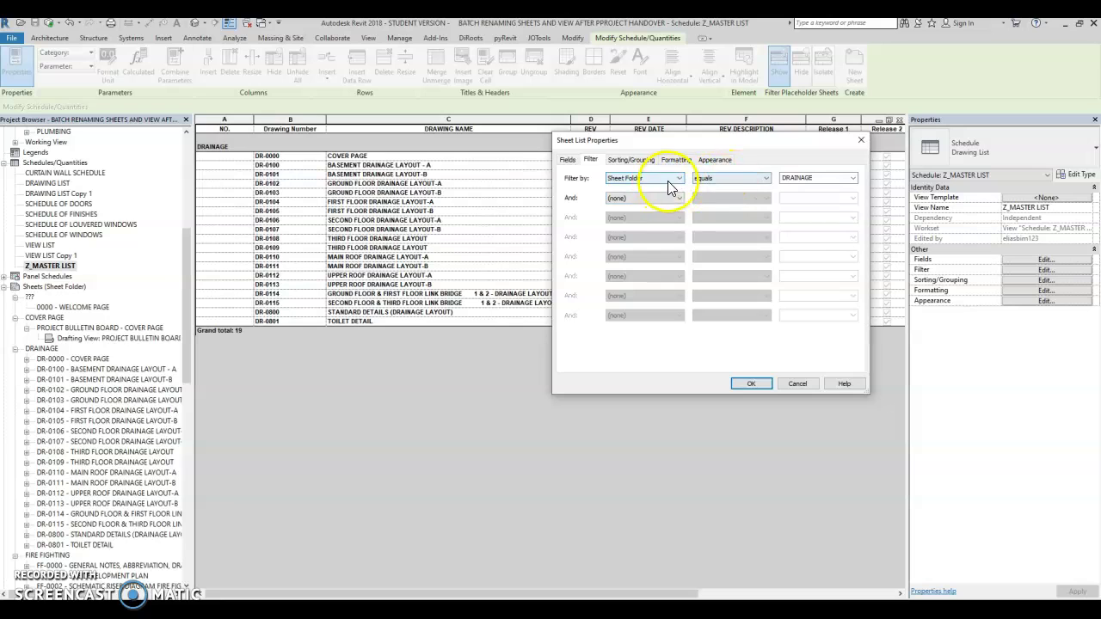
click(660, 181)
click(647, 189)
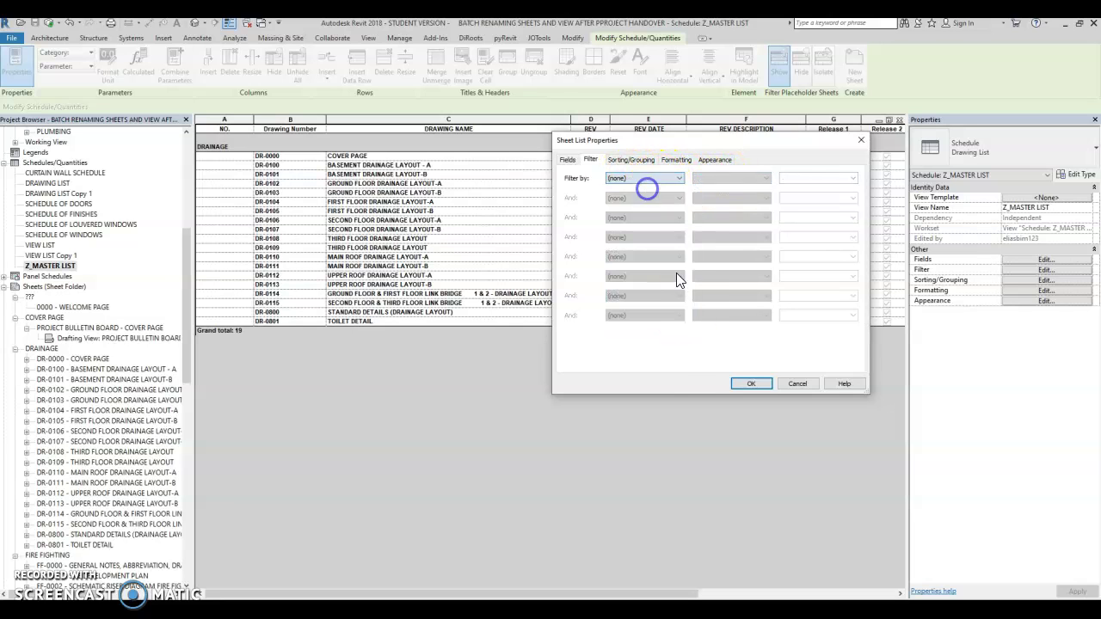
click(745, 383)
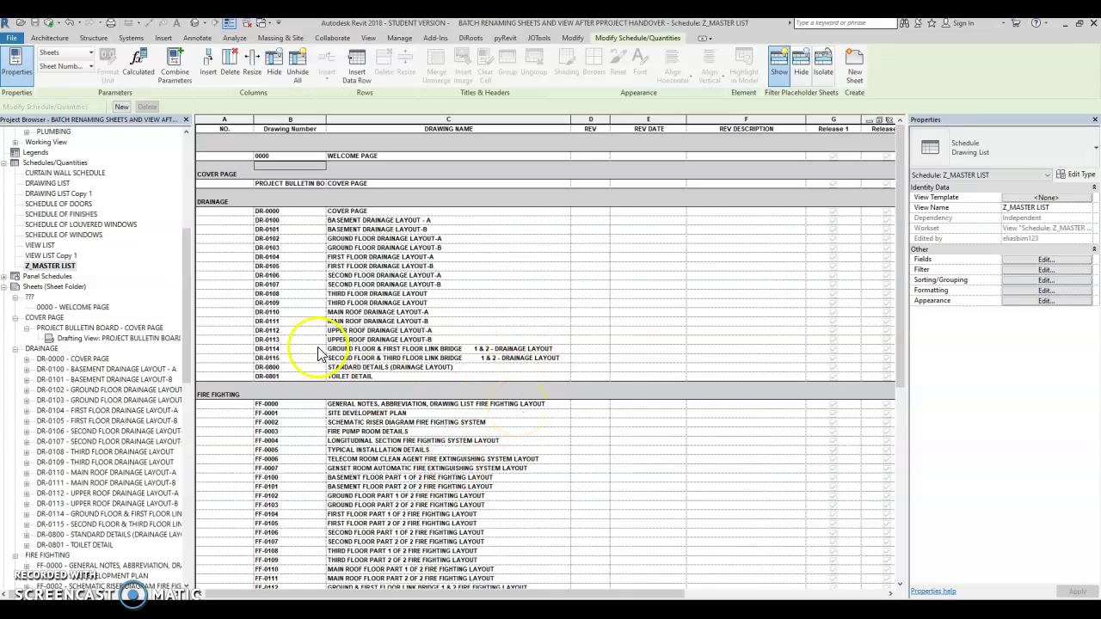
Uncheck Appears In Sheet List for the Welcome Page and Project Bulletin Board cover sheets.
click(59, 307)
click(123, 328)
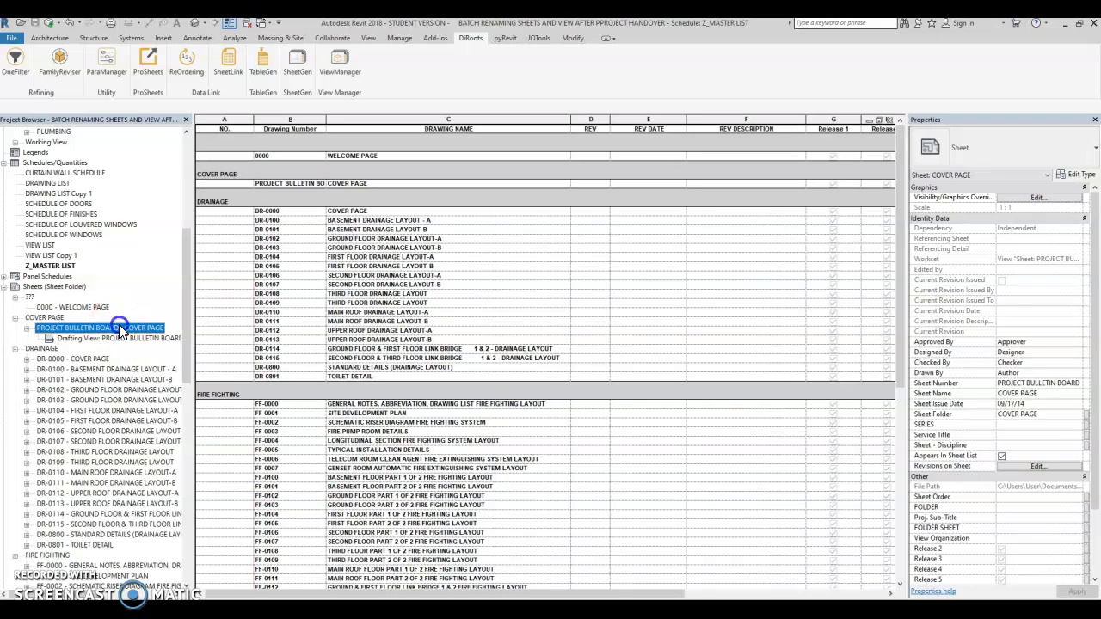
click(1001, 457)
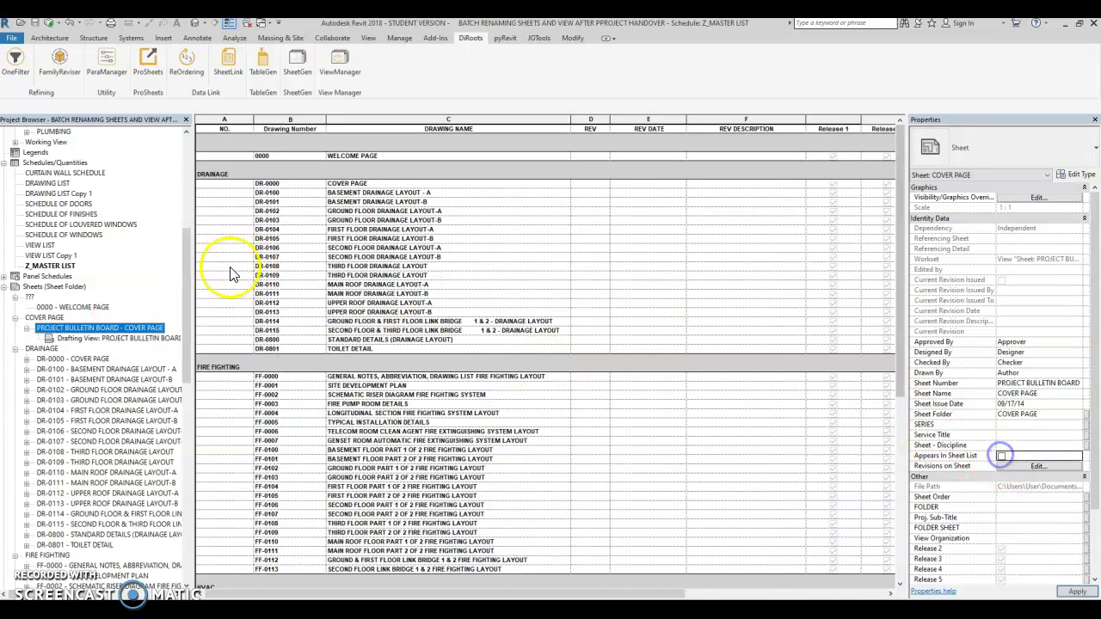
click(80, 307)
click(1001, 456)
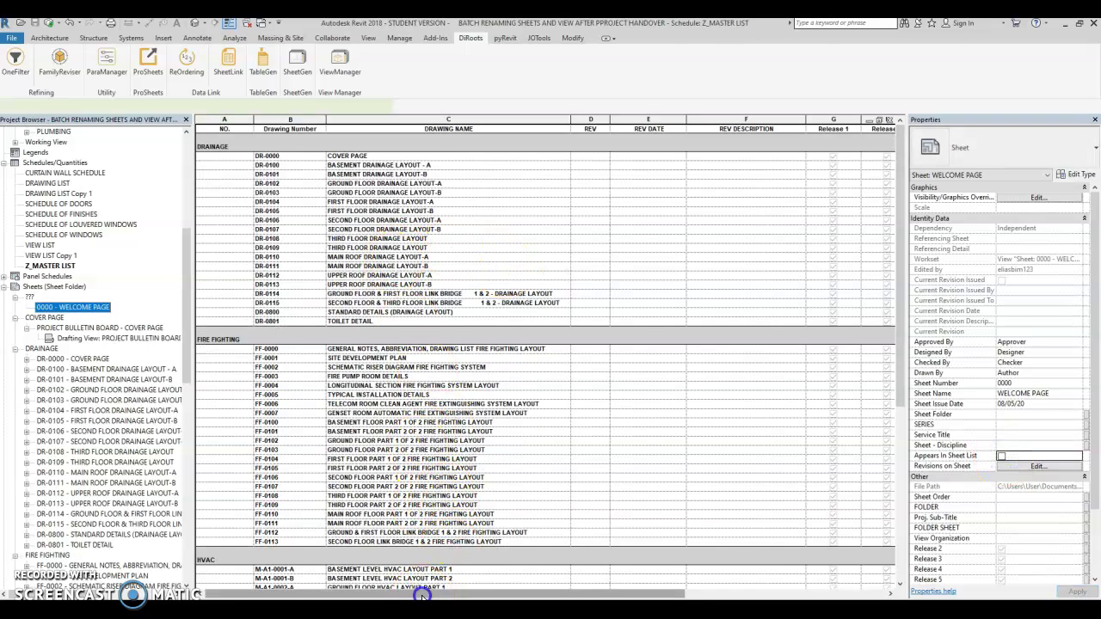
click(416, 594)
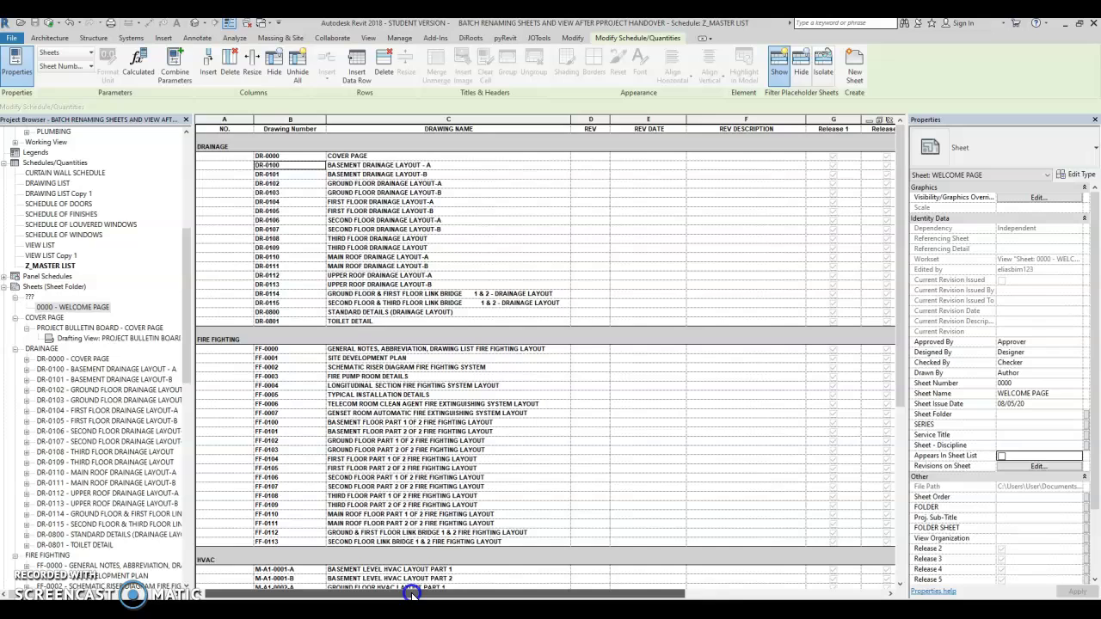
Tick Release 1 and Release 2 for the appropriate drainage sheets.
mouse_move(413, 593)
mouse_down()
mouse_move(633, 592)
mouse_move(528, 592)
mouse_move(679, 580)
mouse_up()
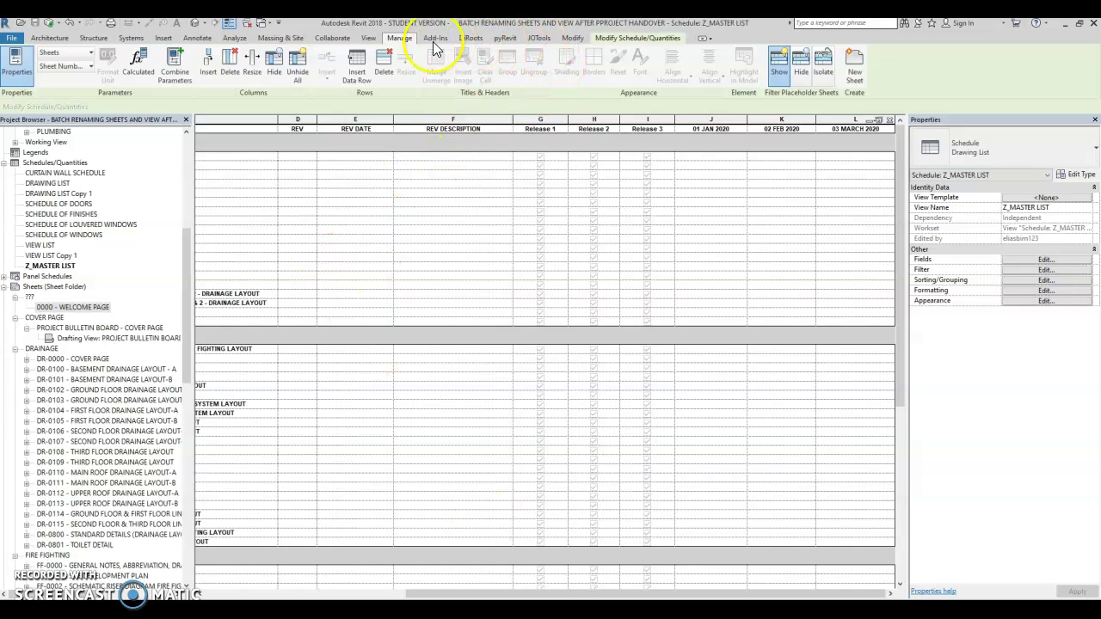
click(538, 156)
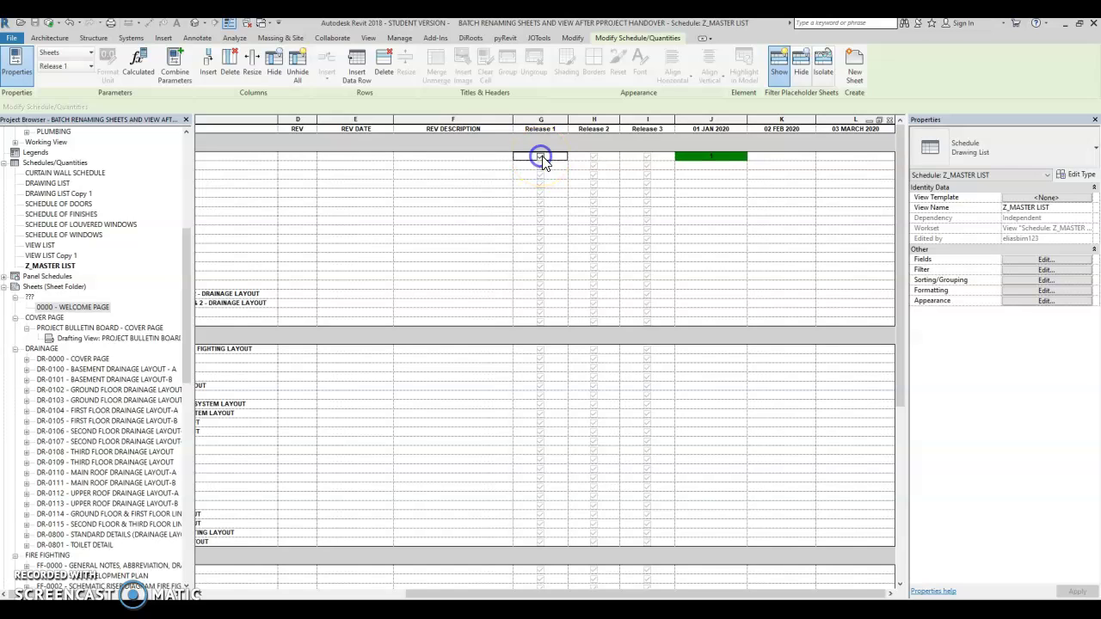
click(540, 167)
click(539, 178)
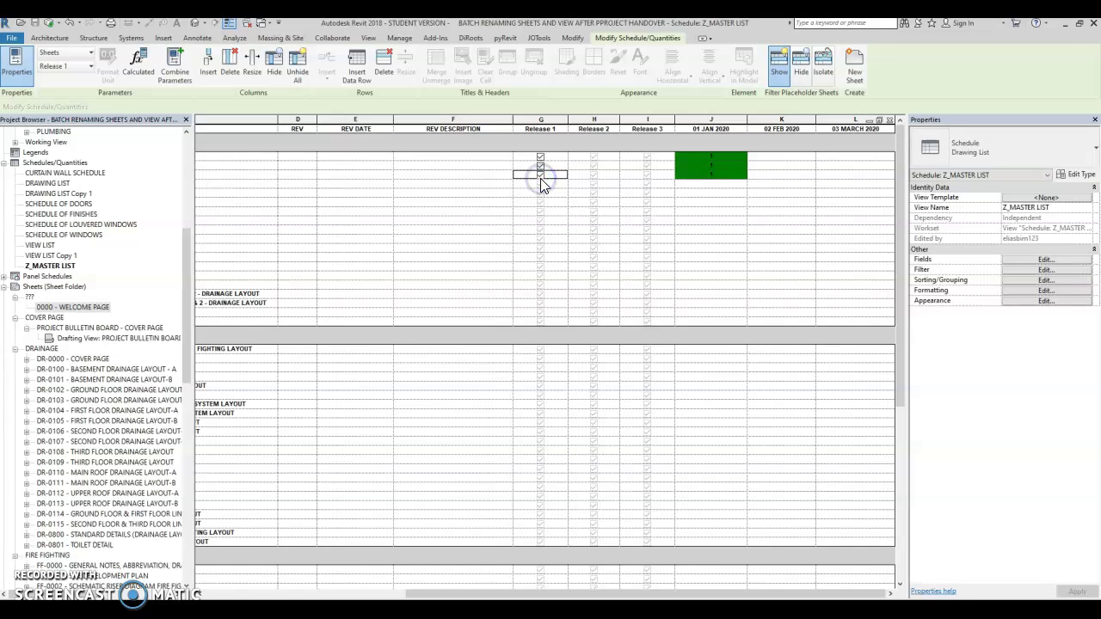
click(594, 186)
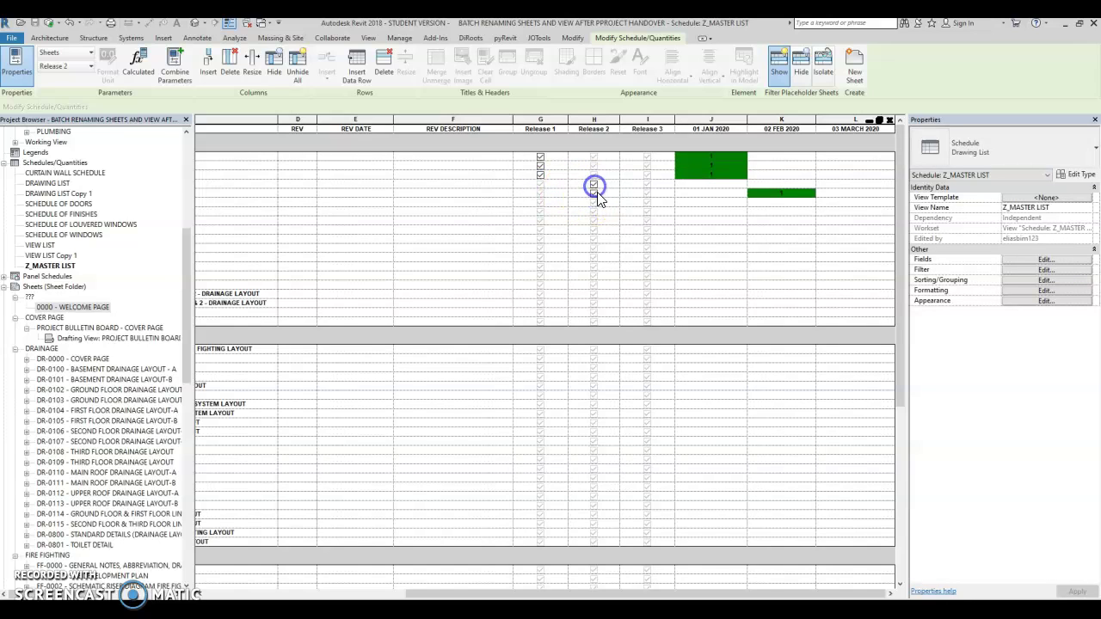
click(593, 220)
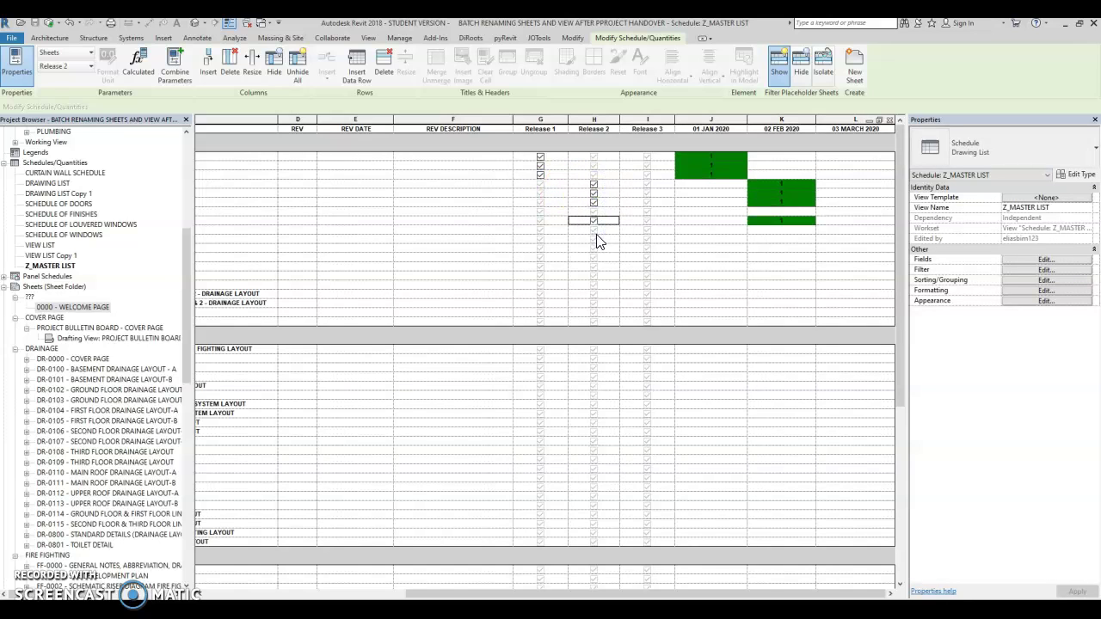
click(540, 238)
click(540, 238)
click(540, 228)
click(540, 220)
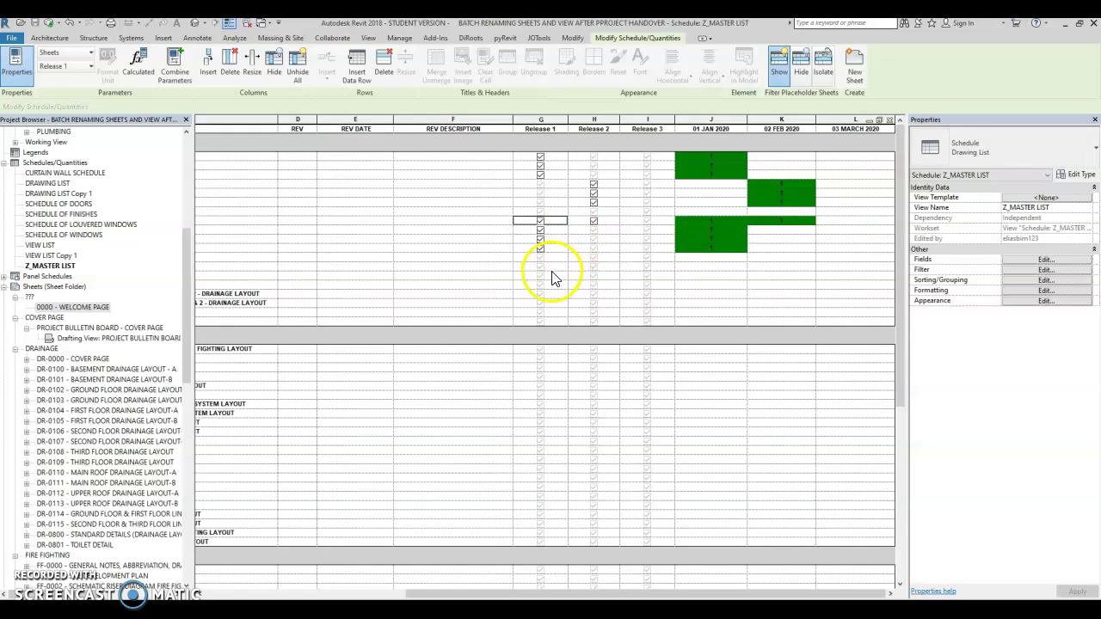
click(593, 257)
click(595, 276)
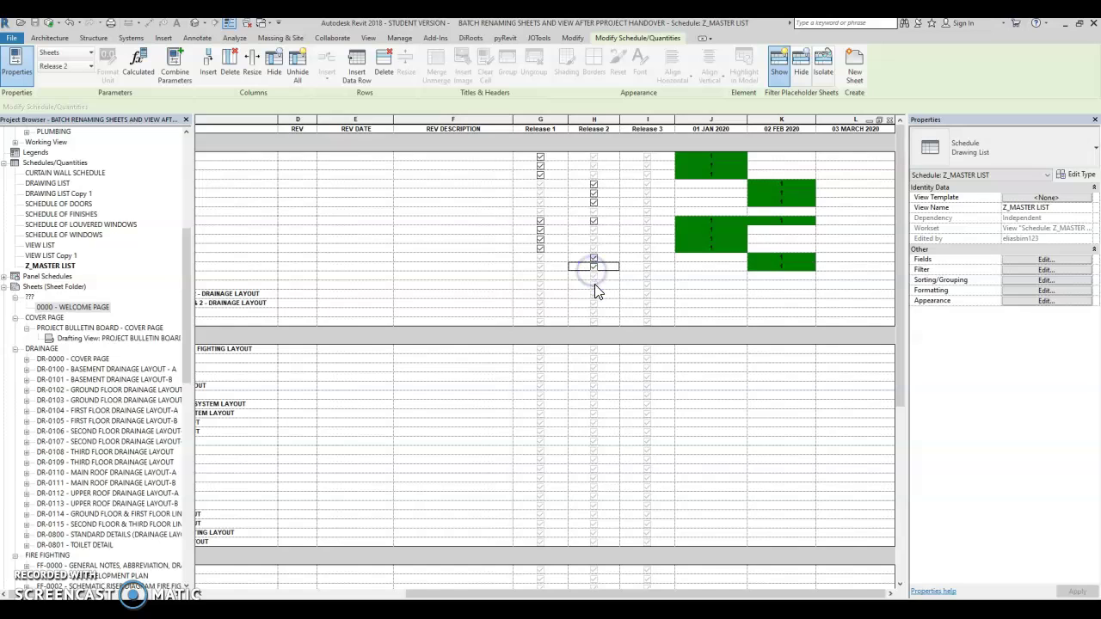
click(594, 284)
Tick Release 3 for the appropriate drainage sheets.
click(646, 275)
click(646, 249)
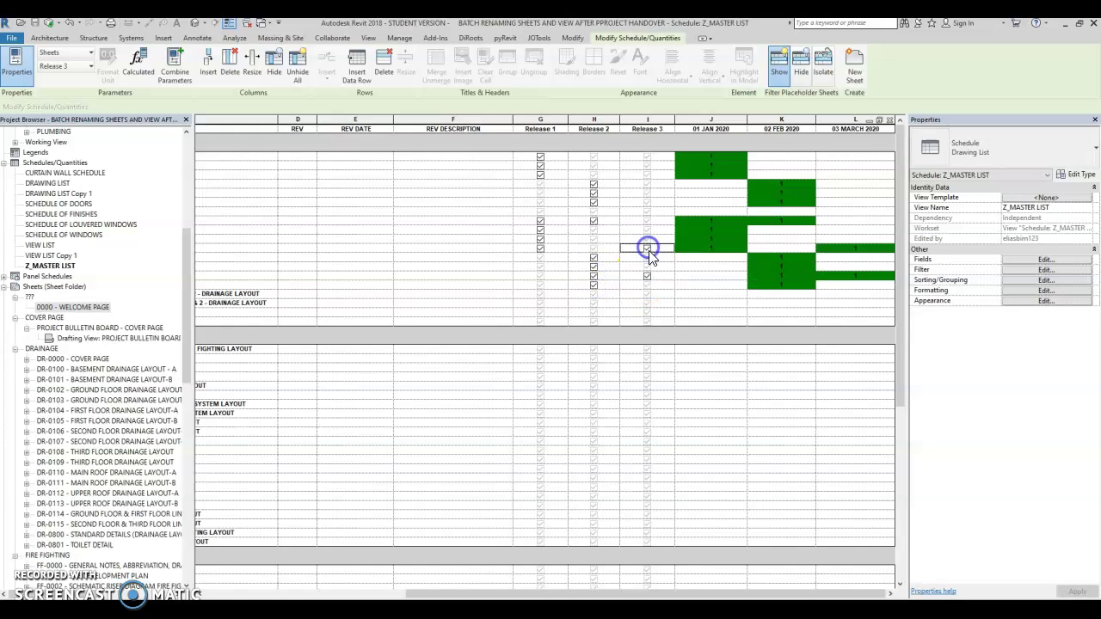
click(646, 257)
click(647, 210)
click(646, 193)
click(646, 175)
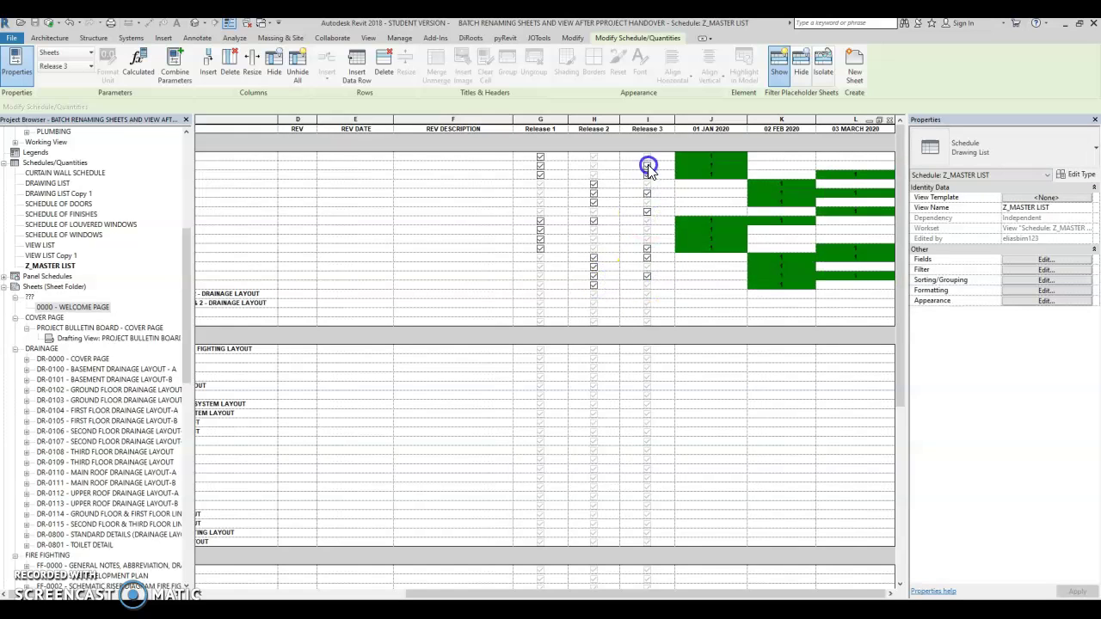
click(647, 165)
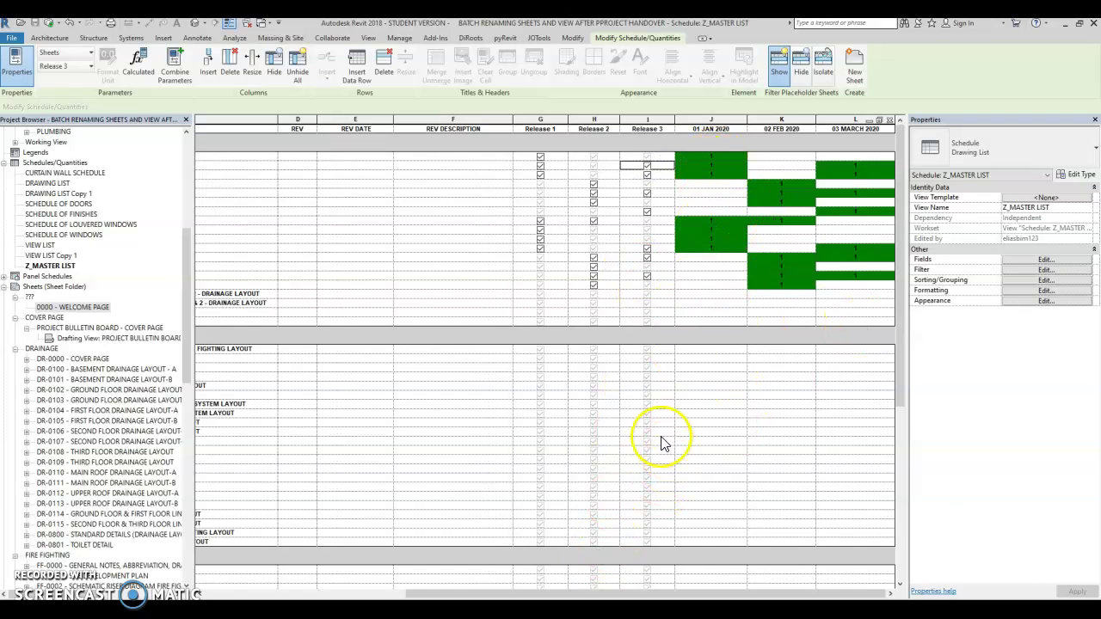
Tick Releases 1, 2 and 3 for the fire fighting sheets and widen the schedule pane.
click(594, 422)
click(646, 478)
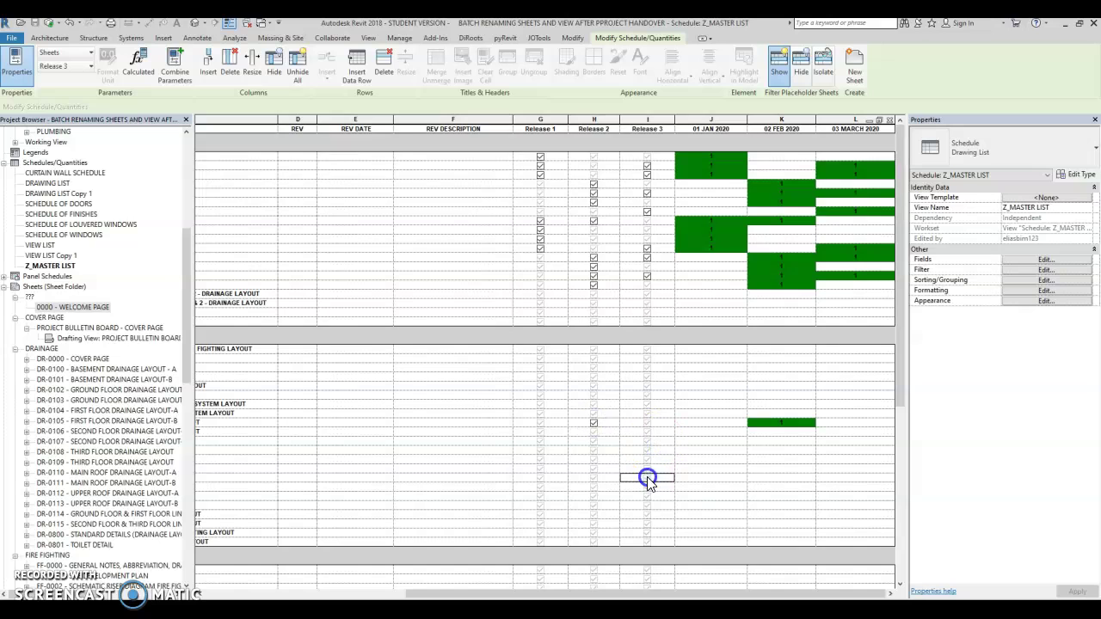
click(593, 478)
click(542, 459)
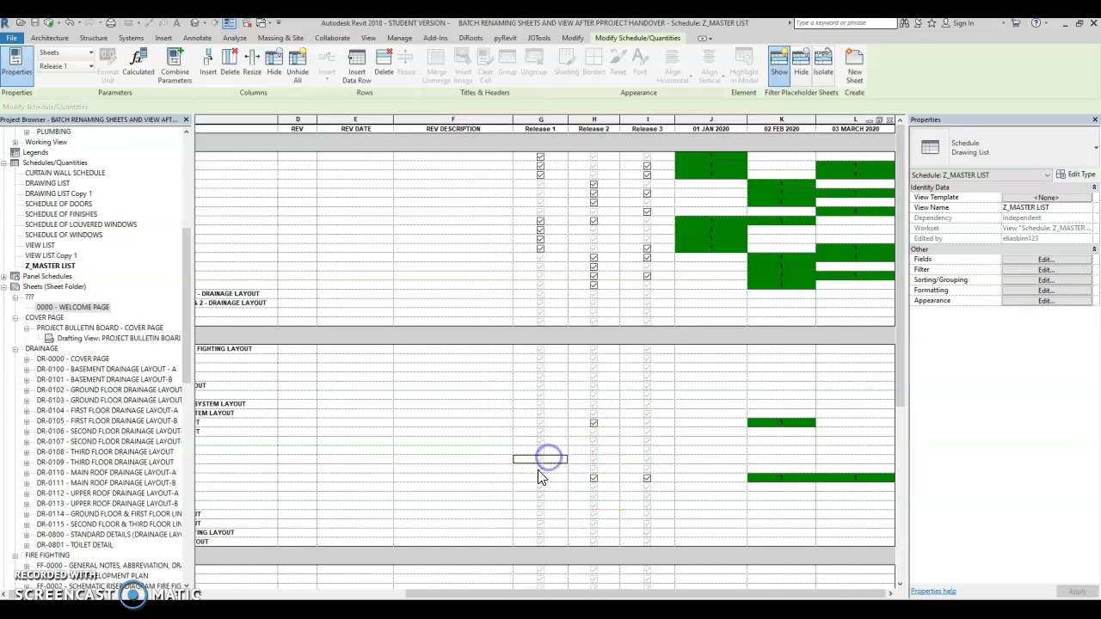
click(540, 469)
click(540, 505)
click(595, 505)
click(593, 516)
click(596, 518)
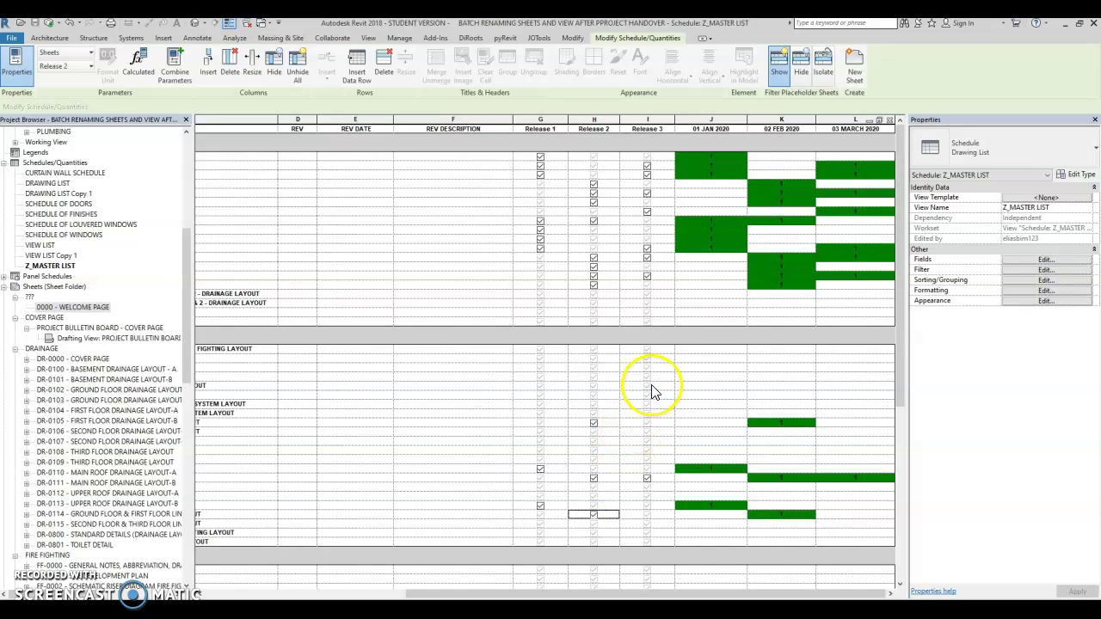
mouse_move(509, 592)
mouse_down()
mouse_move(306, 570)
mouse_move(728, 551)
mouse_up()
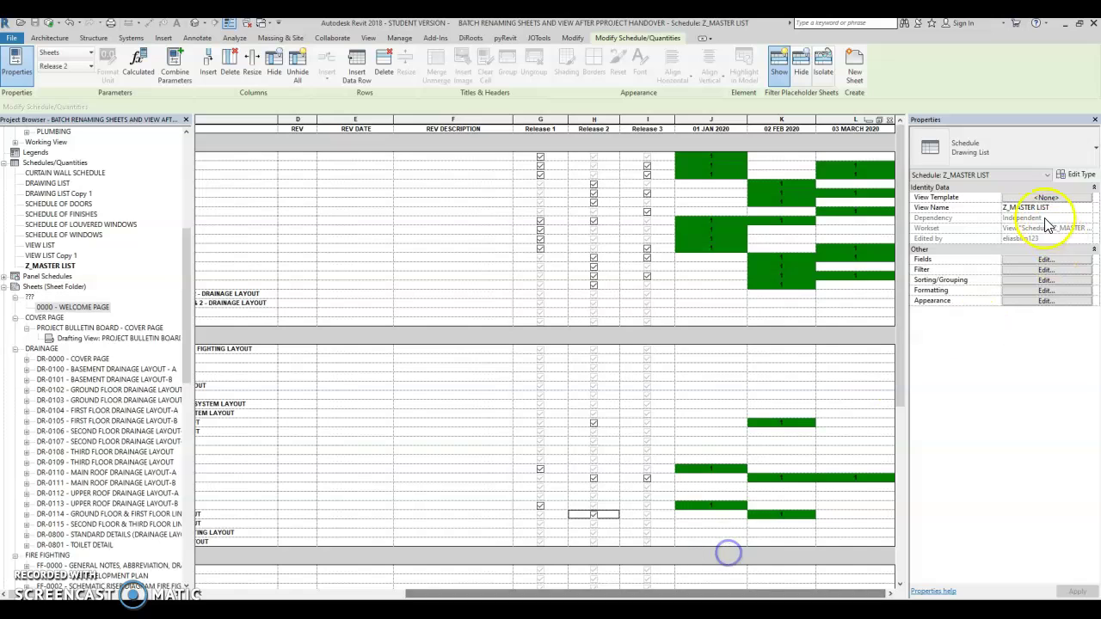
drag(906, 172, 965, 180)
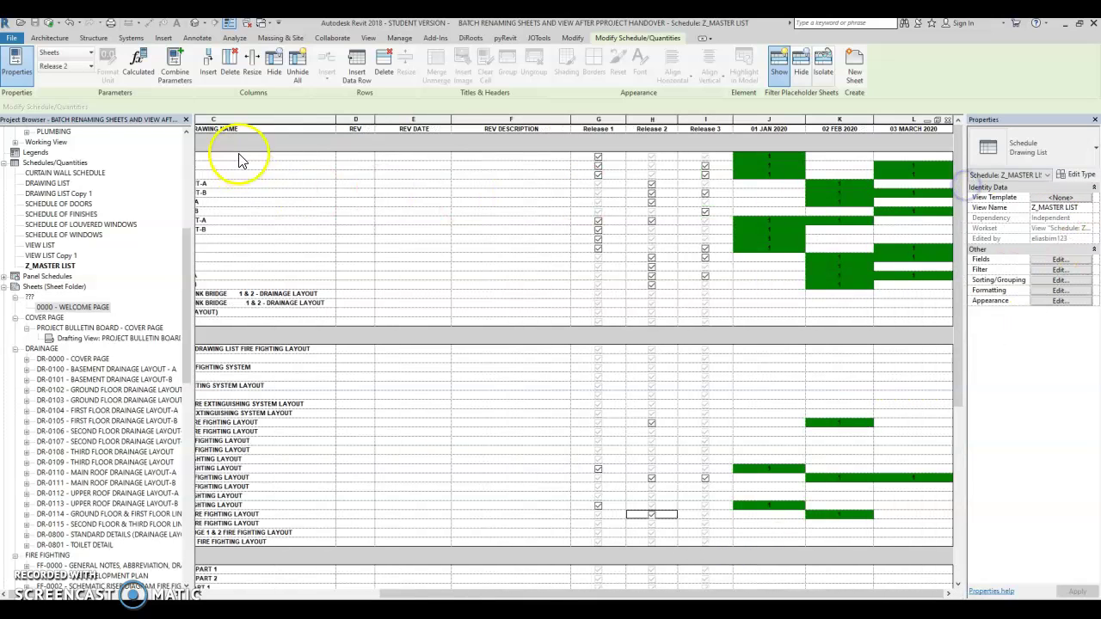
Open the DR-0000 cover page sheet and move the placed schedule higher.
click(469, 38)
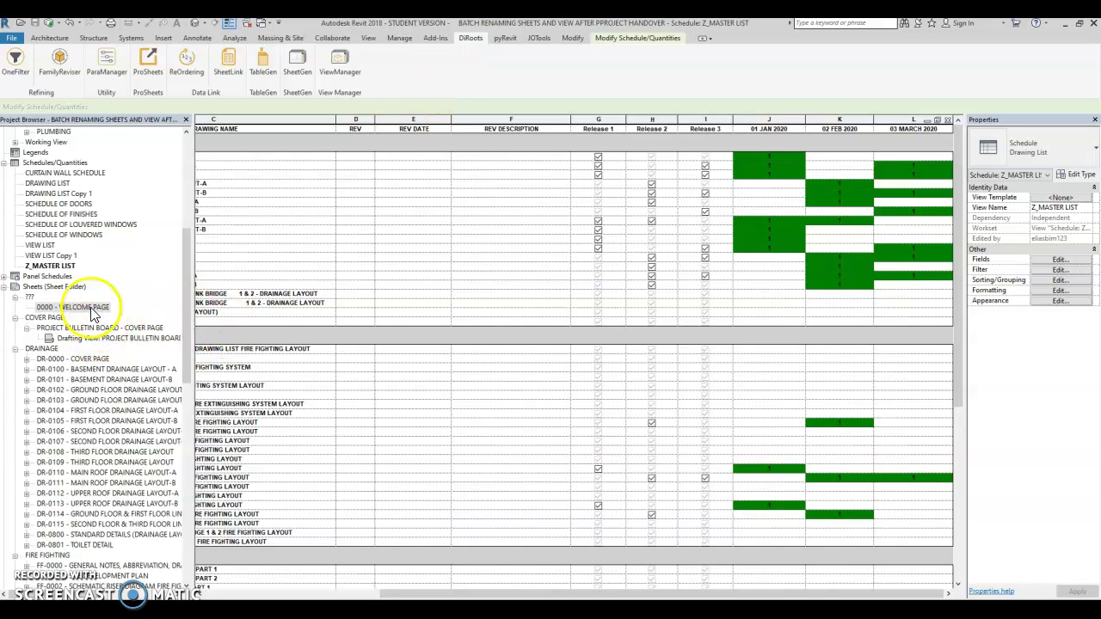
double_click(82, 359)
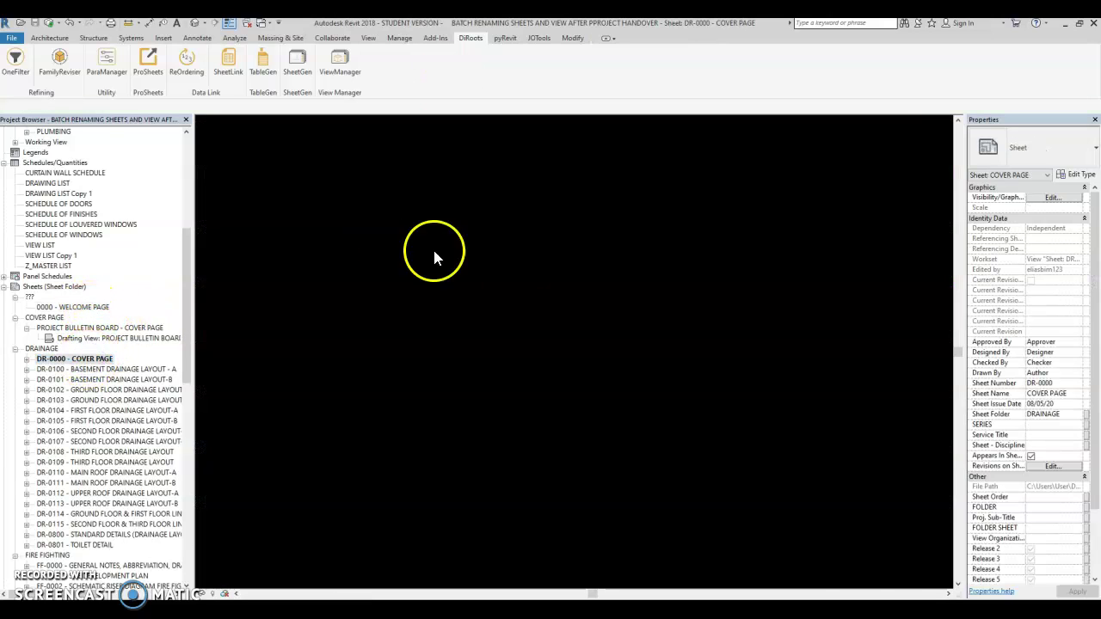
scroll(671, 344, down, 3)
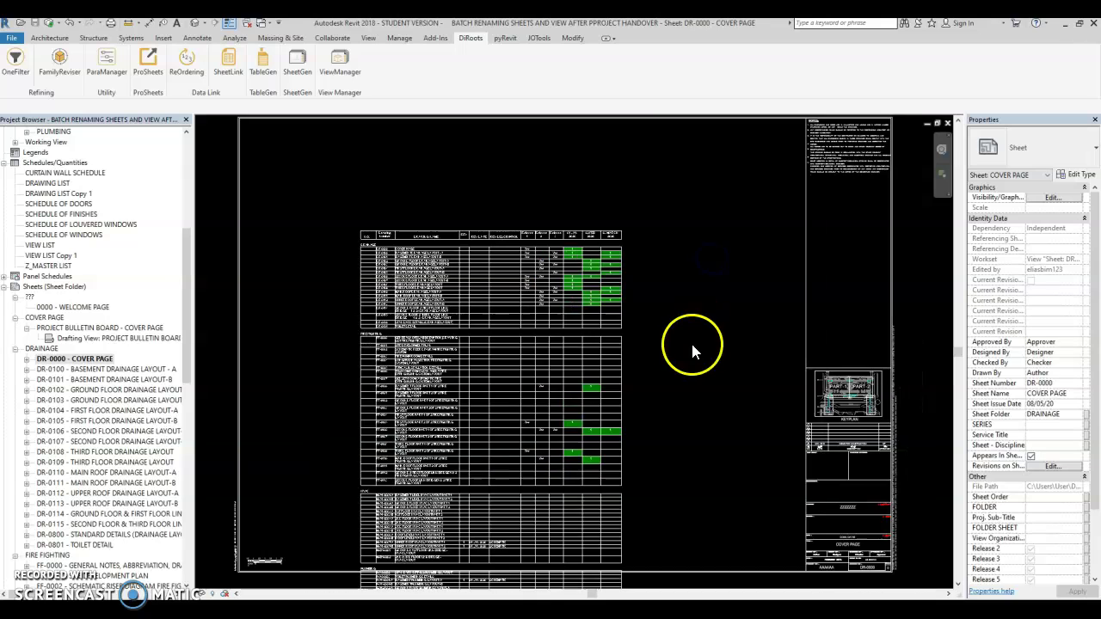
click(606, 353)
scroll(605, 355, down, 3)
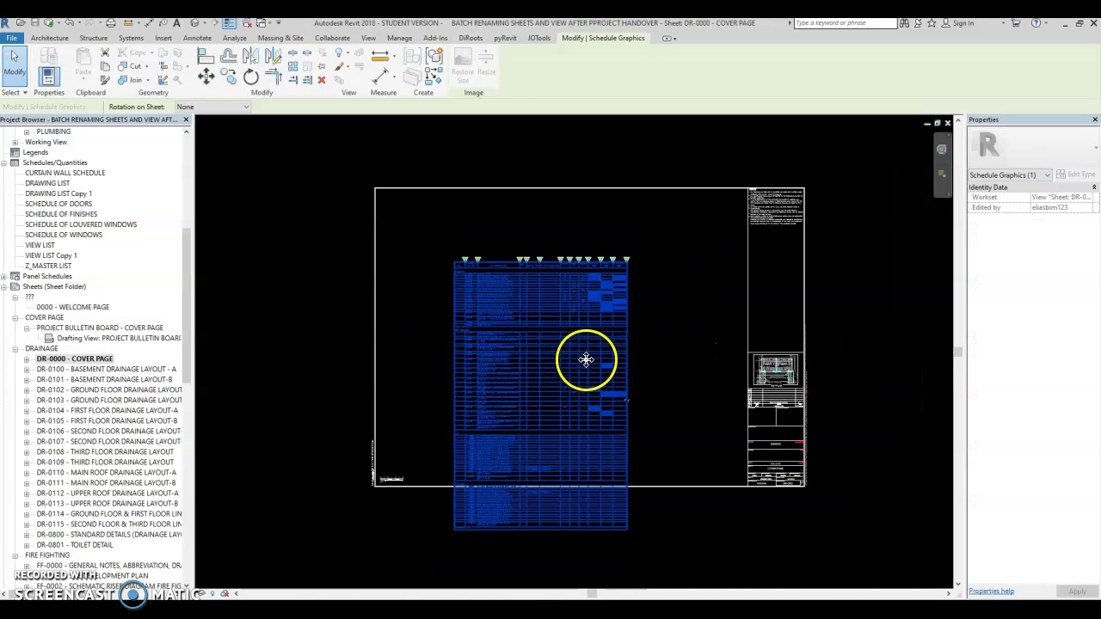
drag(573, 330, 563, 284)
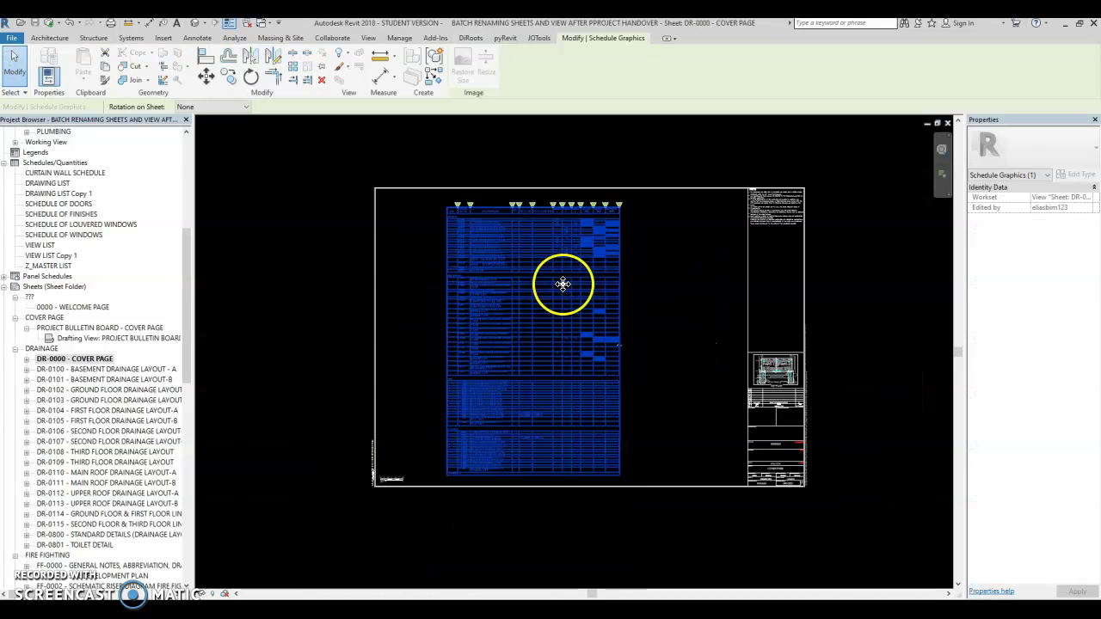
scroll(563, 283, up, 3)
Widen the schedule's Drawing Name column and the narrow column beside Drawing Number.
click(437, 172)
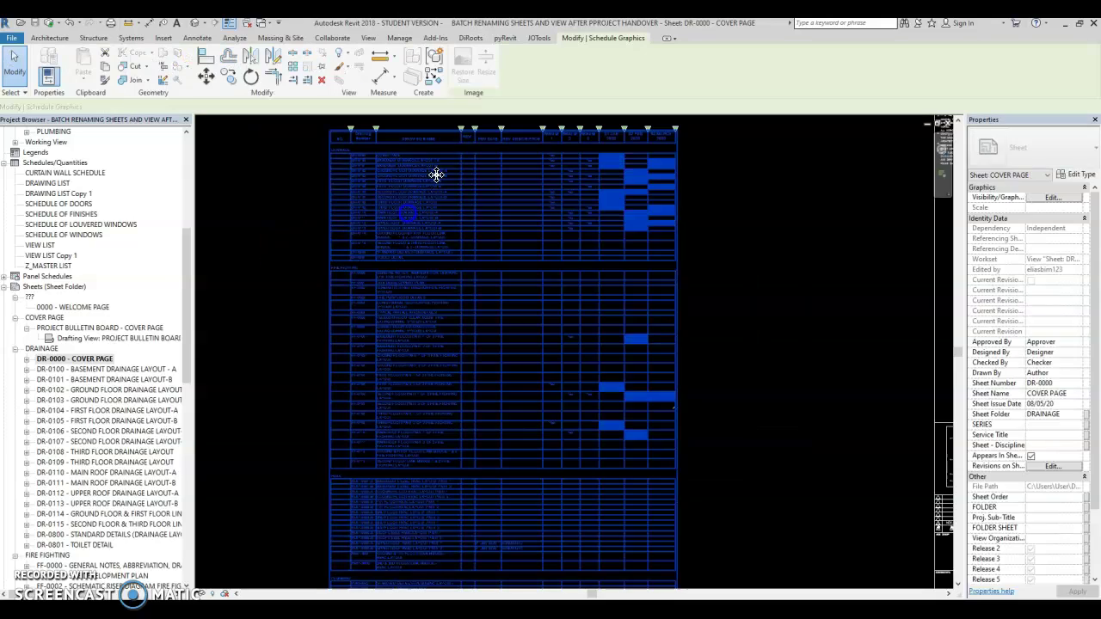
drag(456, 130, 504, 129)
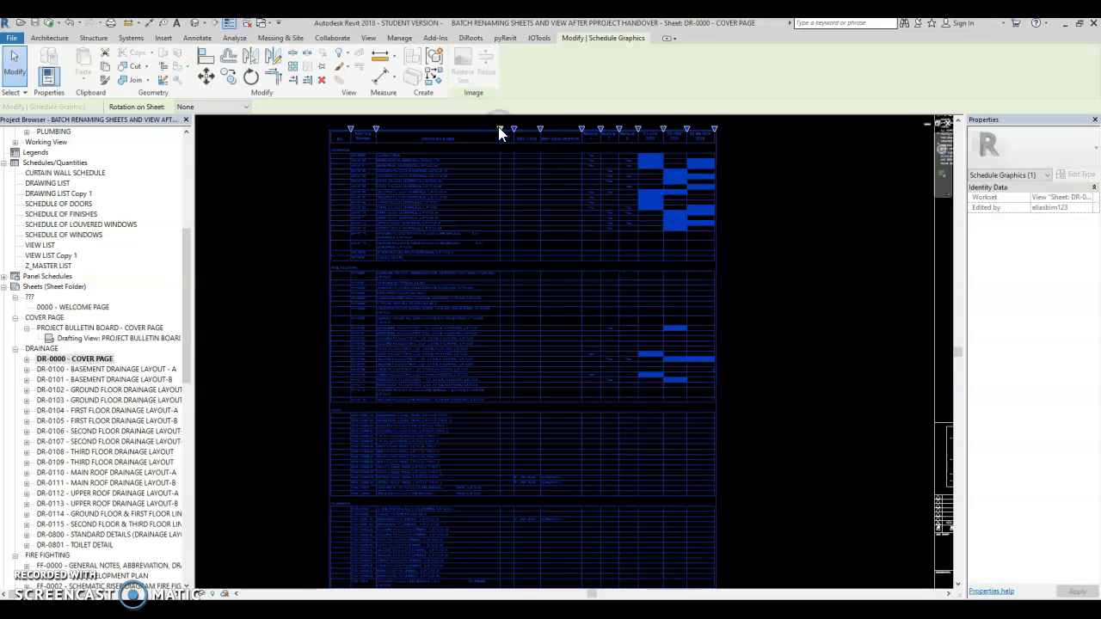
key(Escape)
click(376, 140)
drag(376, 140, 401, 137)
key(Escape)
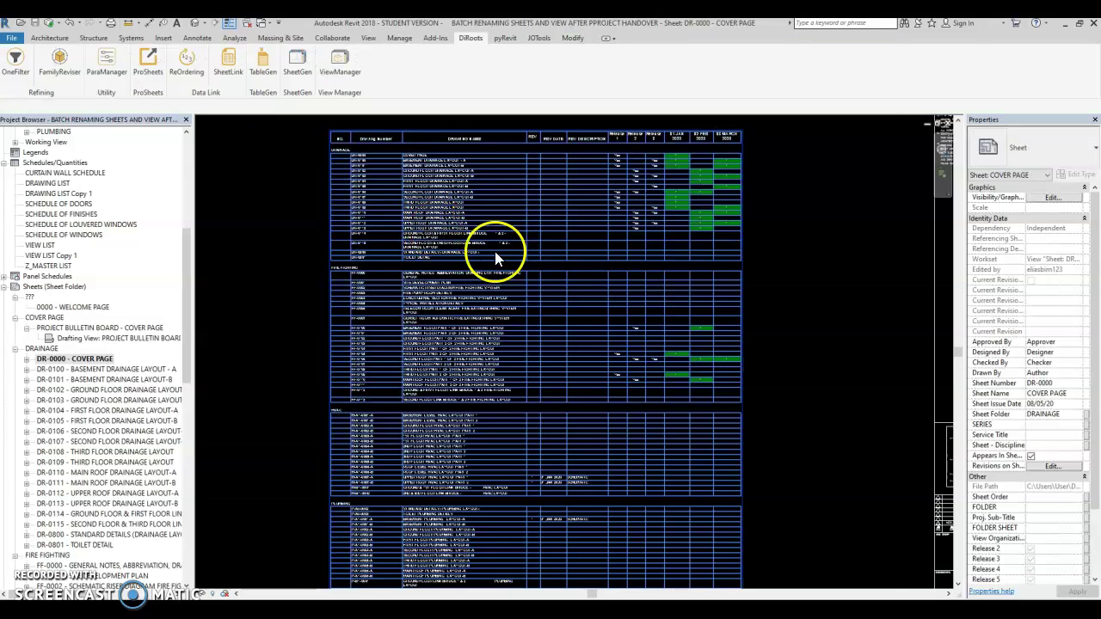
scroll(693, 301, down, 3)
scroll(639, 201, up, 3)
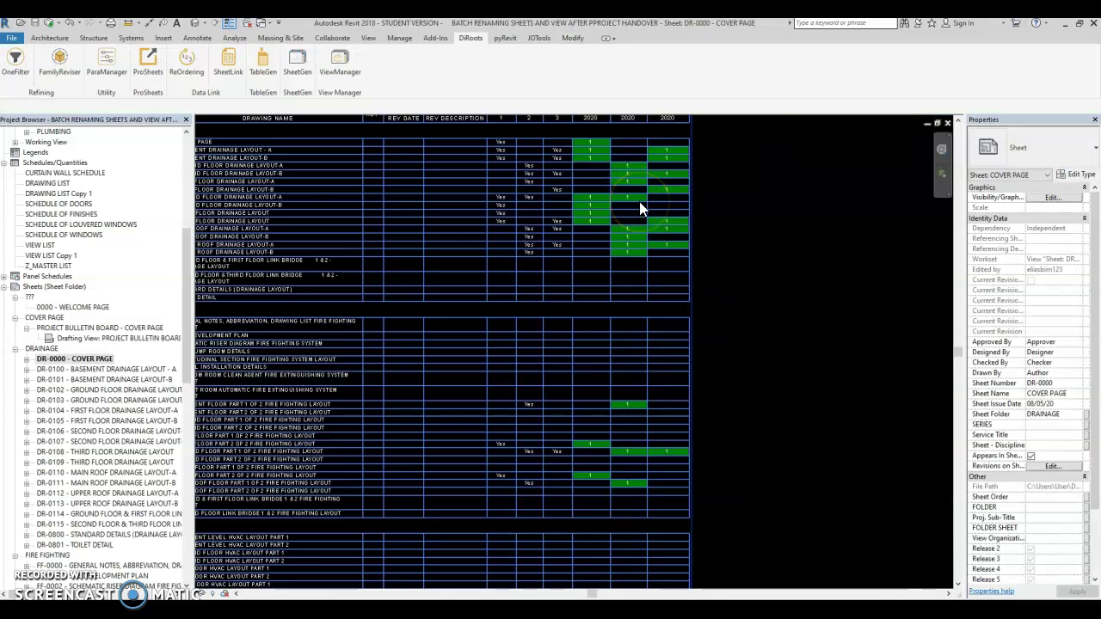
scroll(573, 216, up, 3)
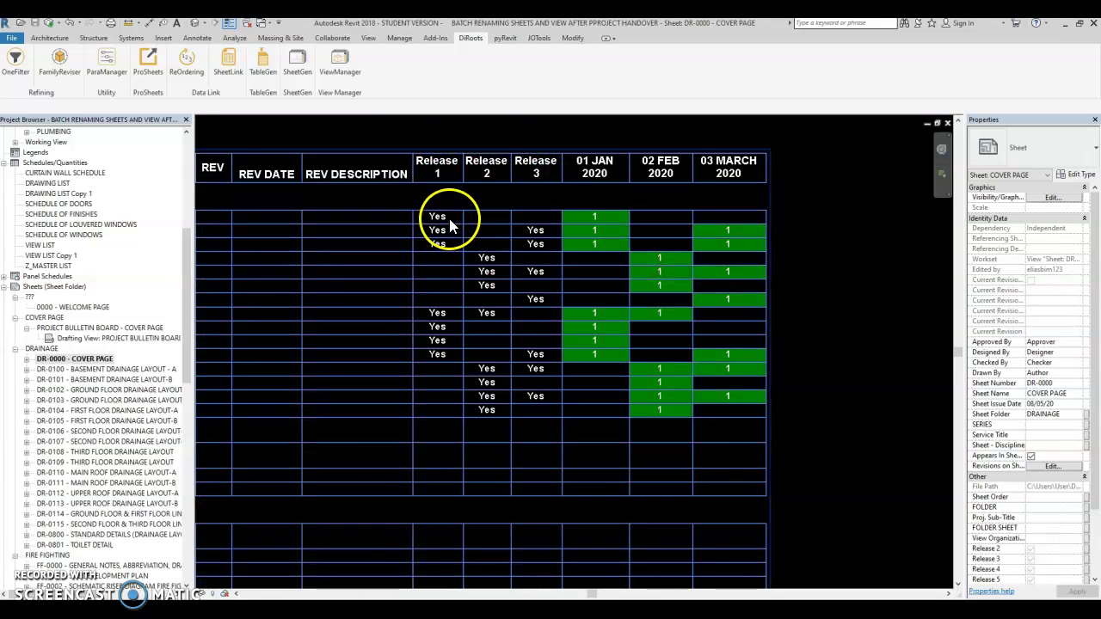
scroll(449, 218, down, 2)
middle_drag(418, 253, 486, 291)
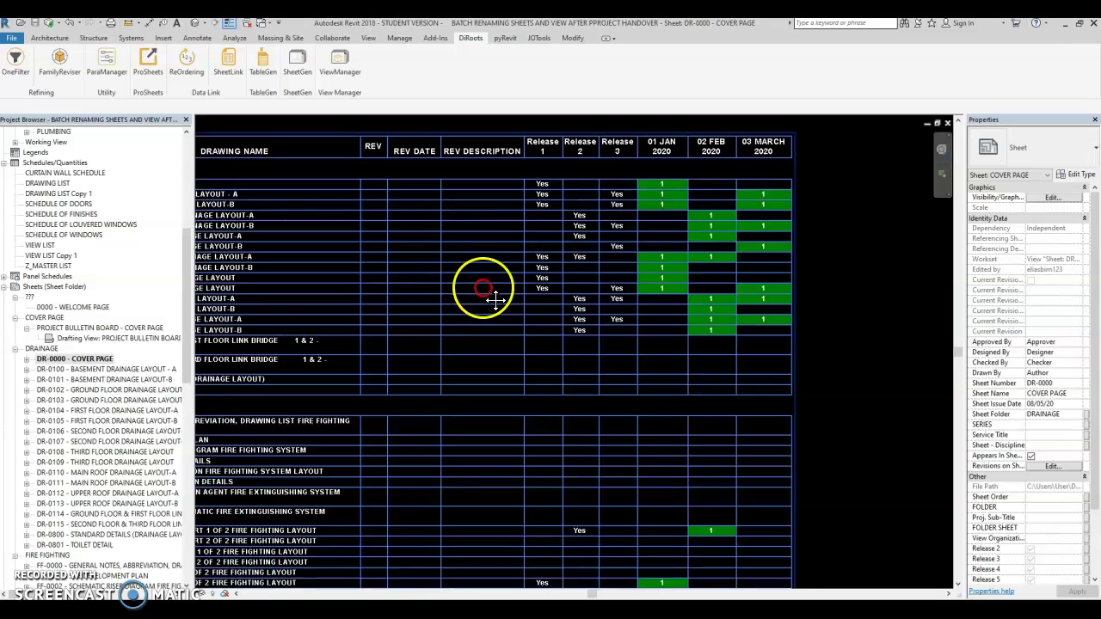
click(52, 265)
Duplicate the Z_MASTER LIST schedule as Z_MASTER LIST Copy 1.
right_click(67, 267)
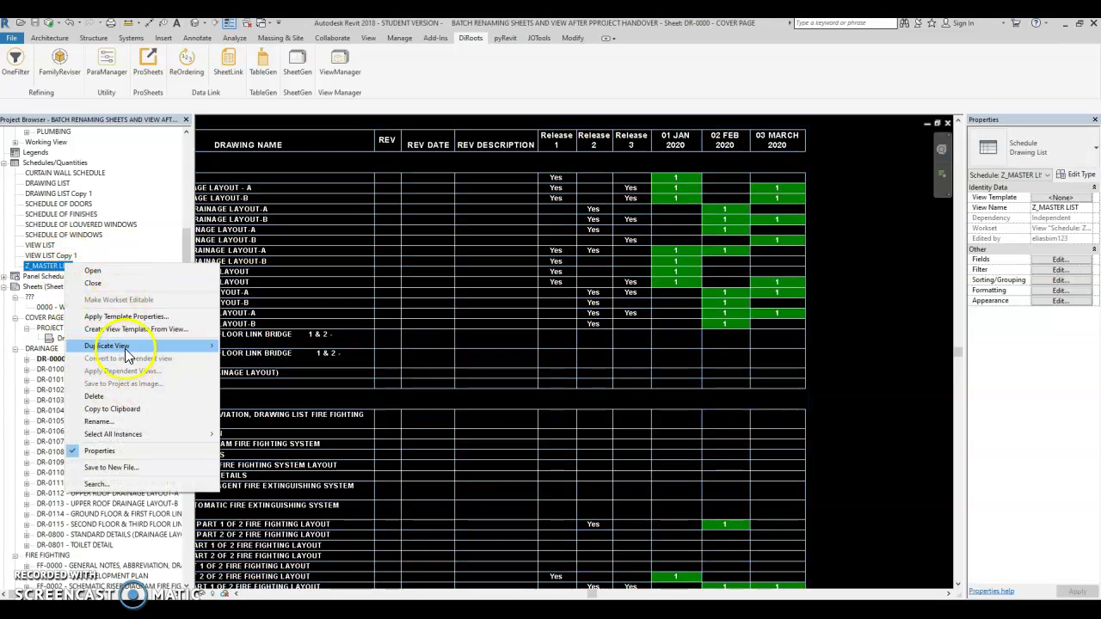
mouse_move(138, 345)
click(267, 348)
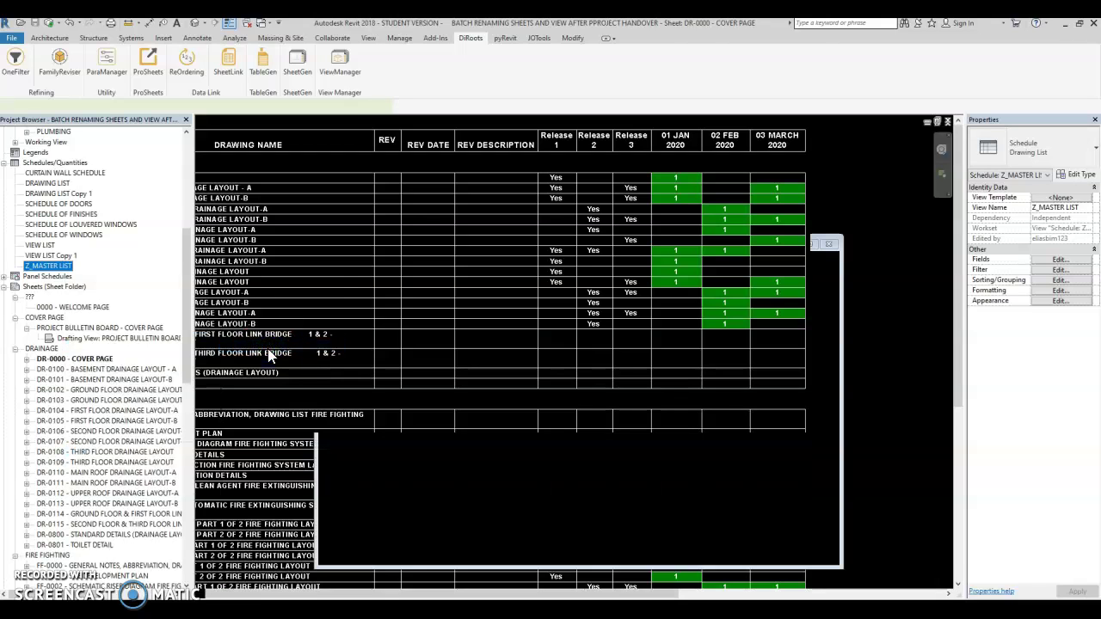
Hide the Release 1–3 columns in Z_MASTER LIST, then open Z_MASTER LIST Copy 1.
double_click(59, 266)
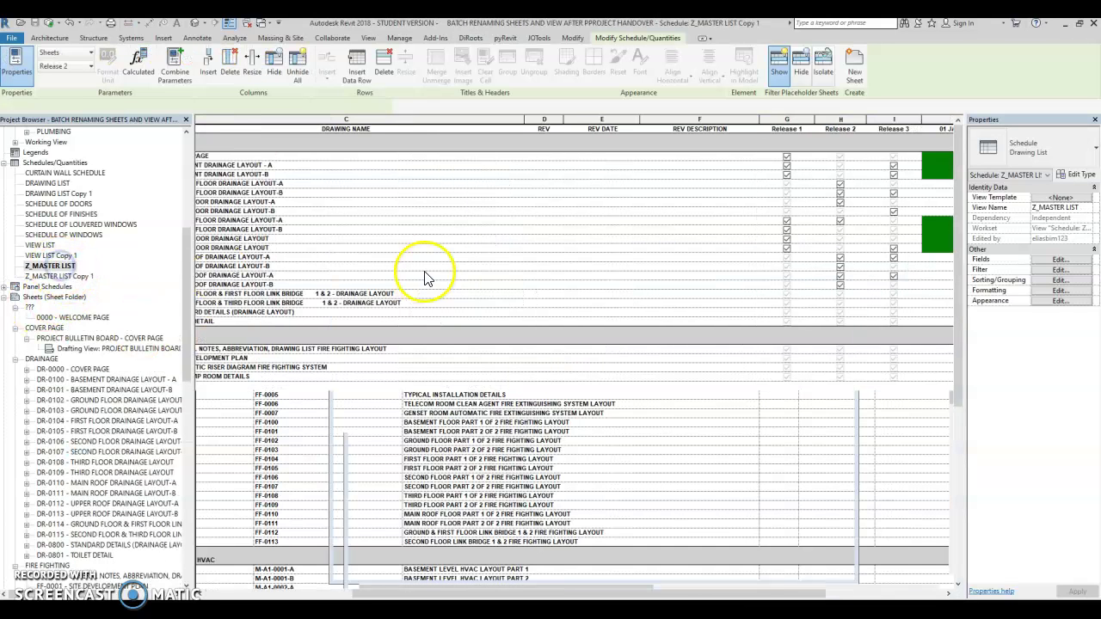
drag(791, 129, 886, 116)
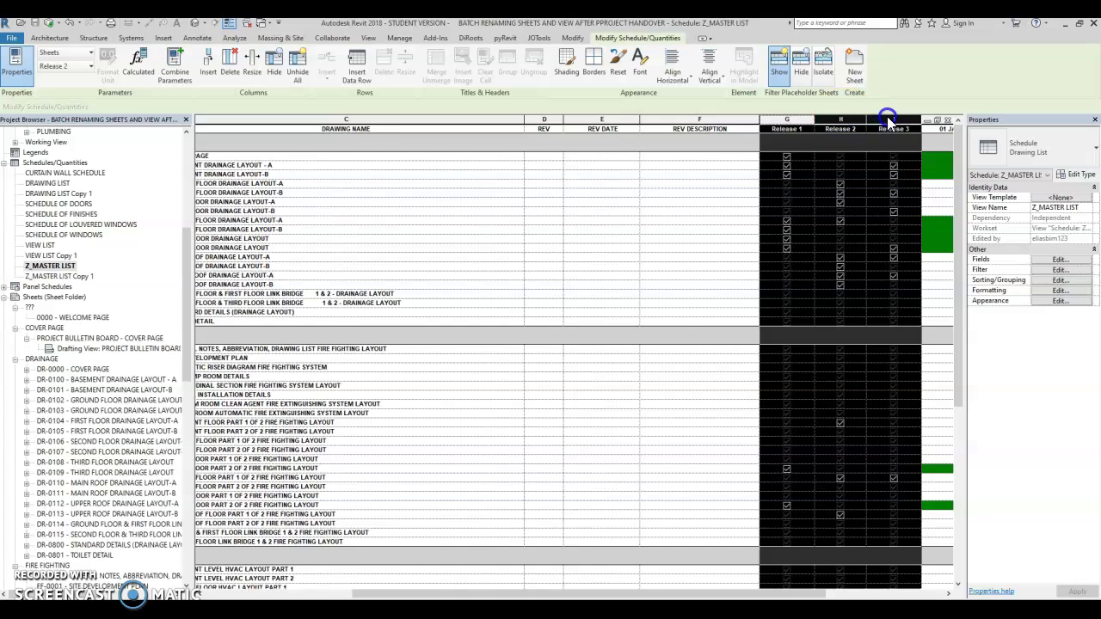
right_click(890, 117)
click(935, 217)
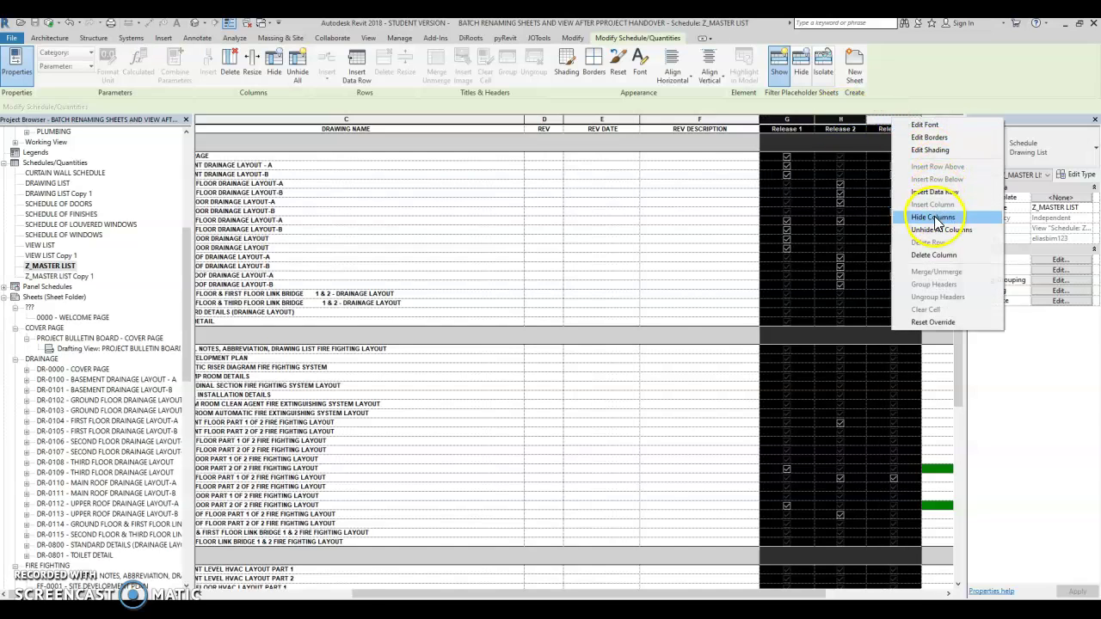
click(701, 257)
double_click(60, 276)
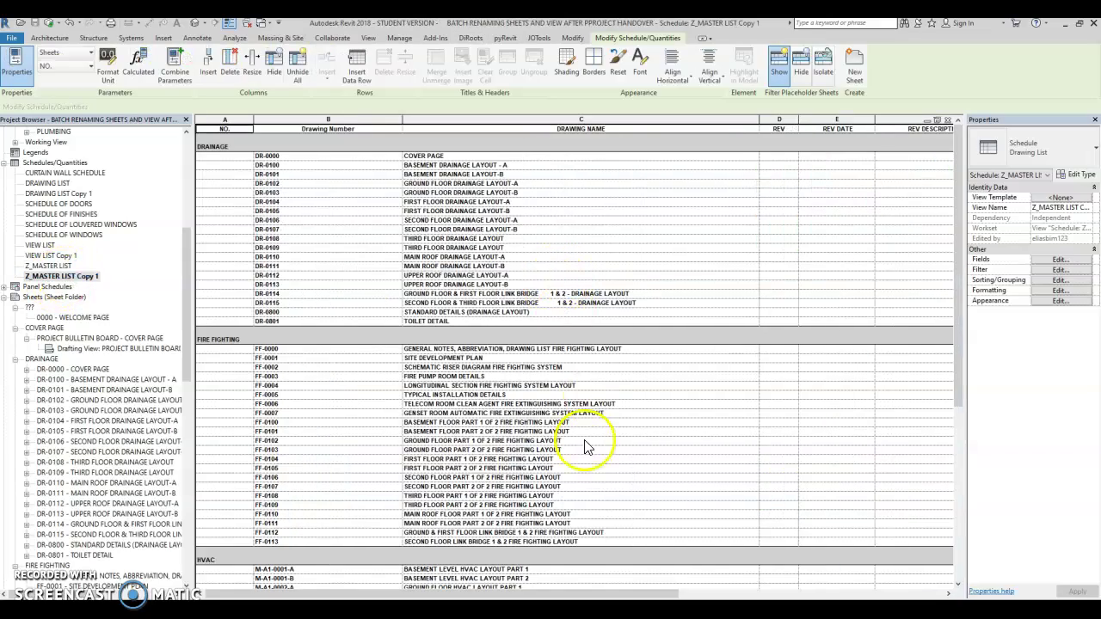
mouse_move(515, 594)
mouse_down()
mouse_move(744, 584)
mouse_move(776, 571)
mouse_move(371, 560)
mouse_up()
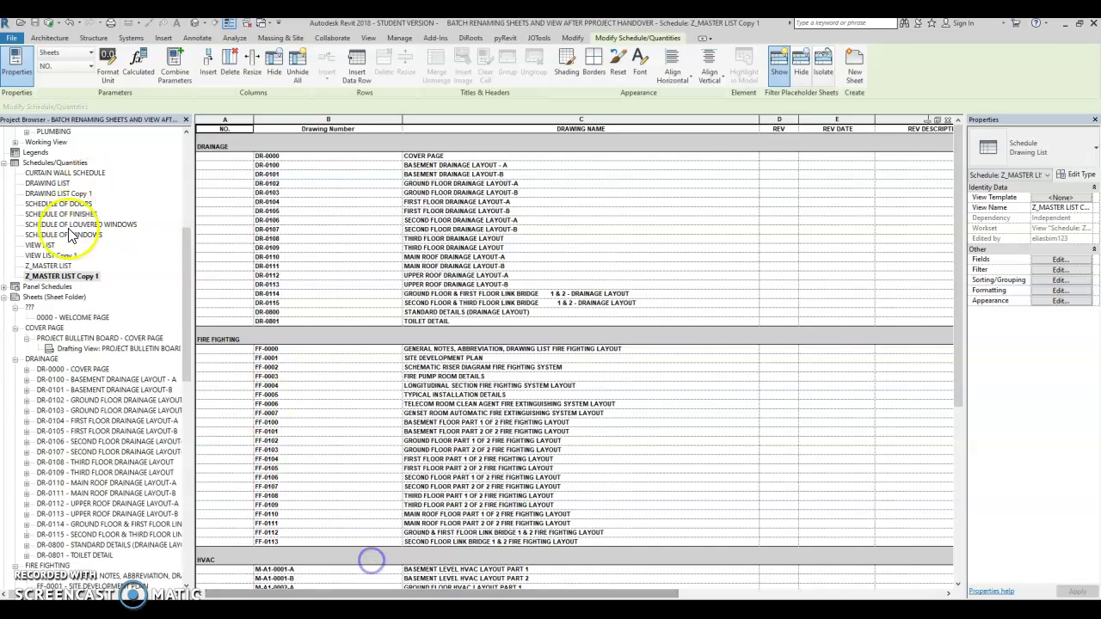
Launch DiRoots SheetGen from the add-in tools and maximize its window.
click(471, 38)
click(299, 62)
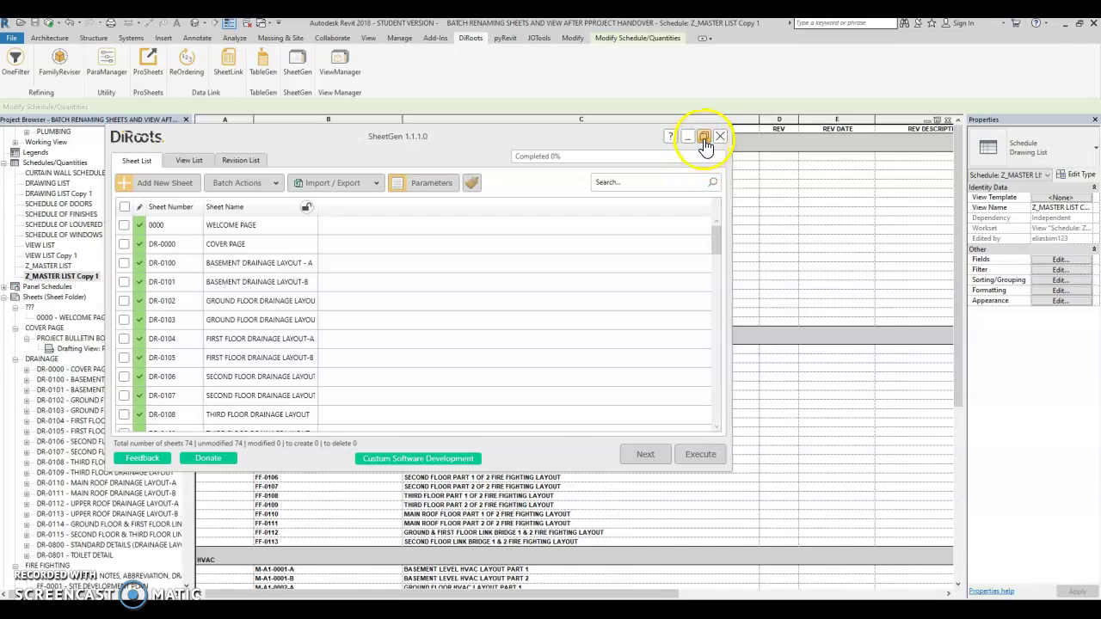
click(704, 138)
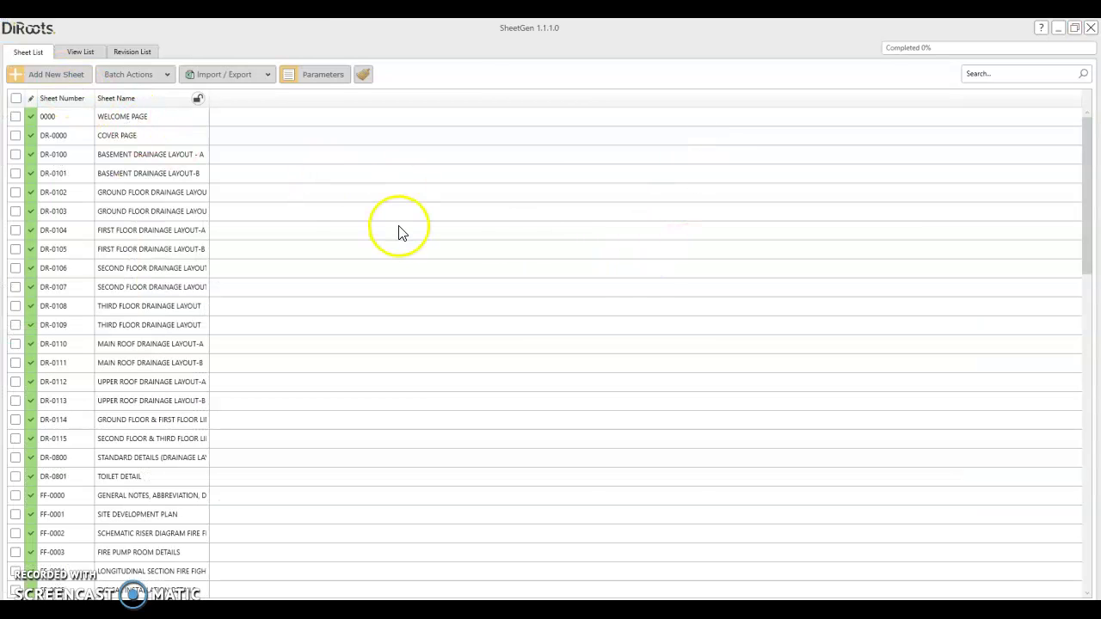
Add Release 1, Release 2 and Release 3 as displayed sheet parameters, keeping Release 1 first.
click(326, 80)
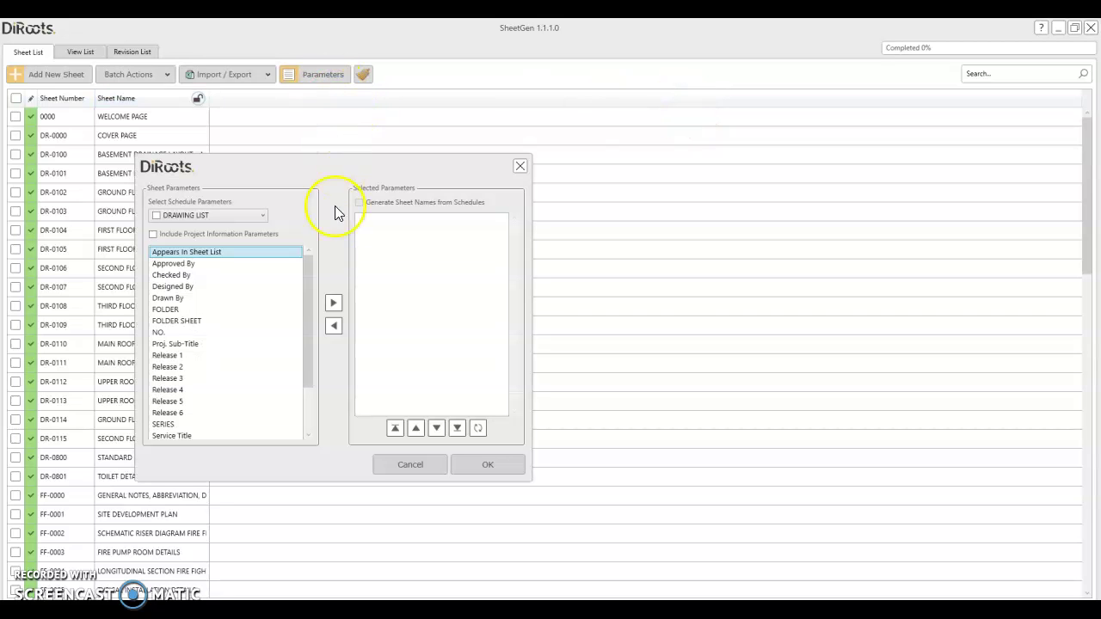
click(190, 355)
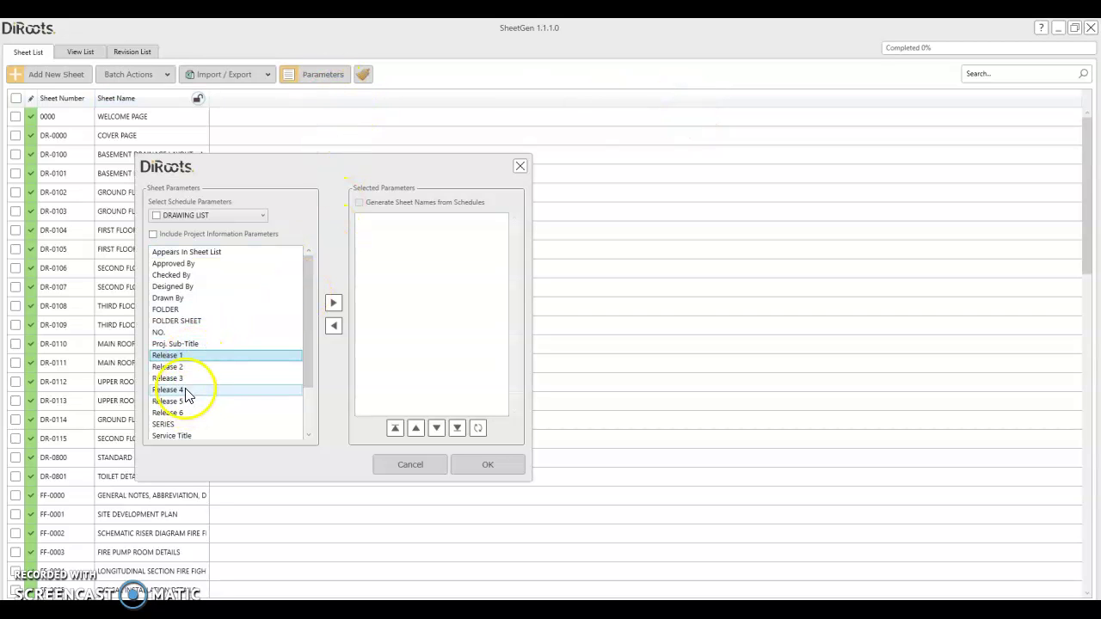
shift+click(183, 379)
click(333, 303)
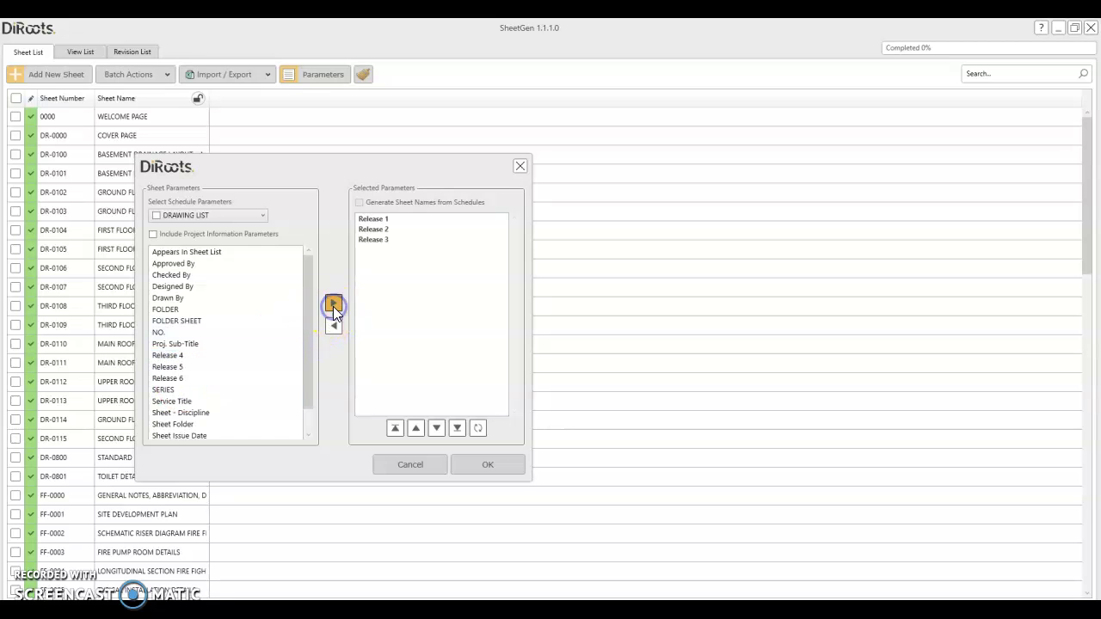
click(379, 218)
click(416, 428)
click(475, 463)
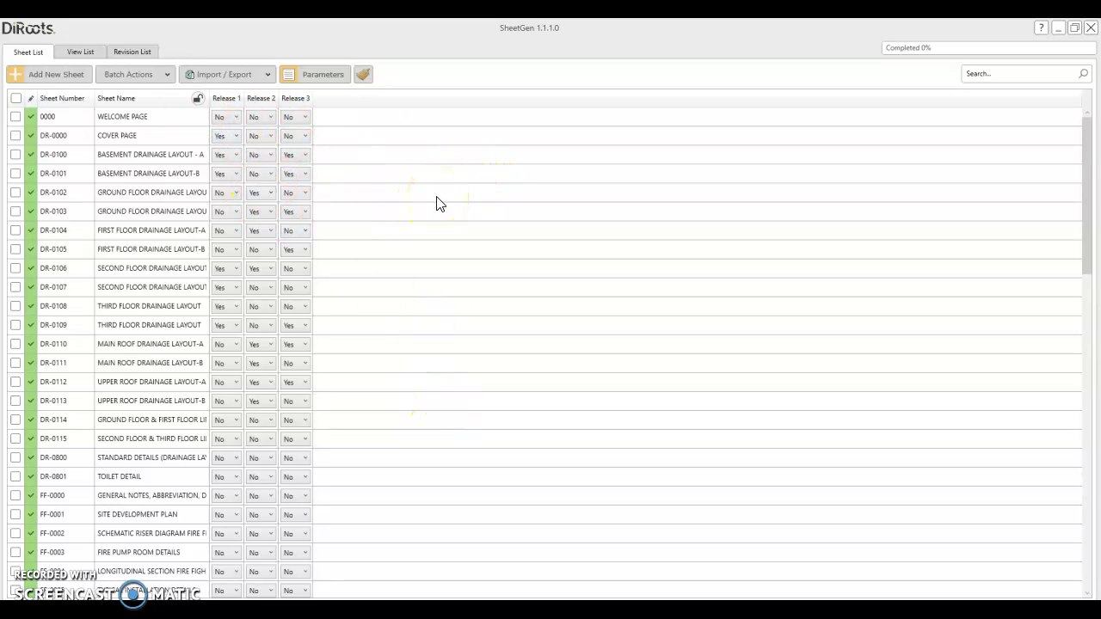
Sort the sheet list ascending by number and select drainage sheets DR-0000 through DR-0801.
click(68, 99)
click(68, 100)
click(71, 99)
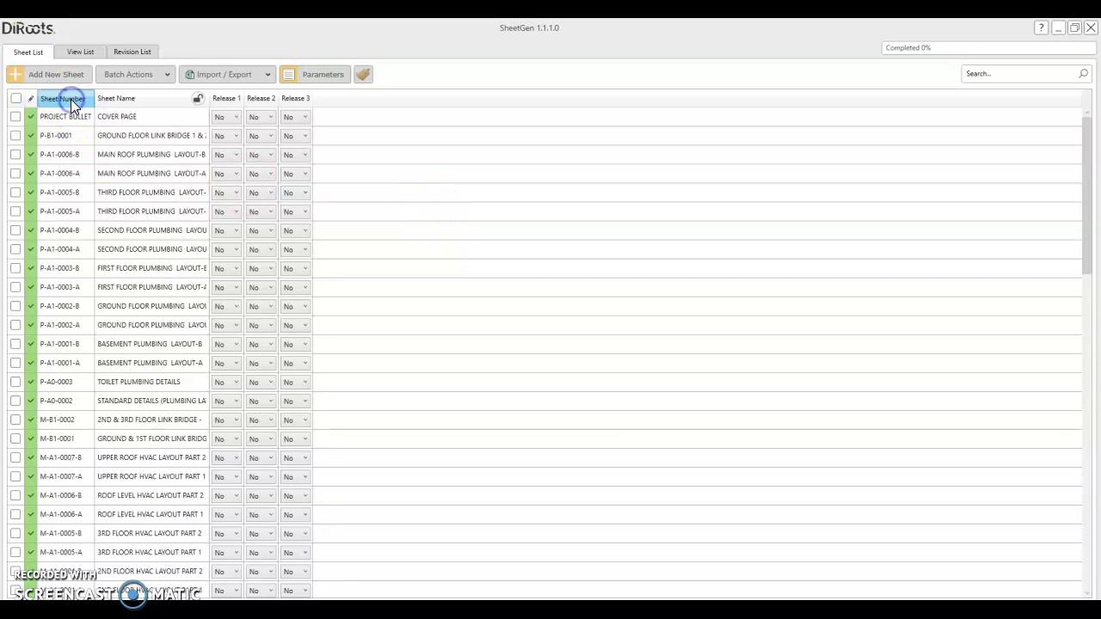
click(76, 136)
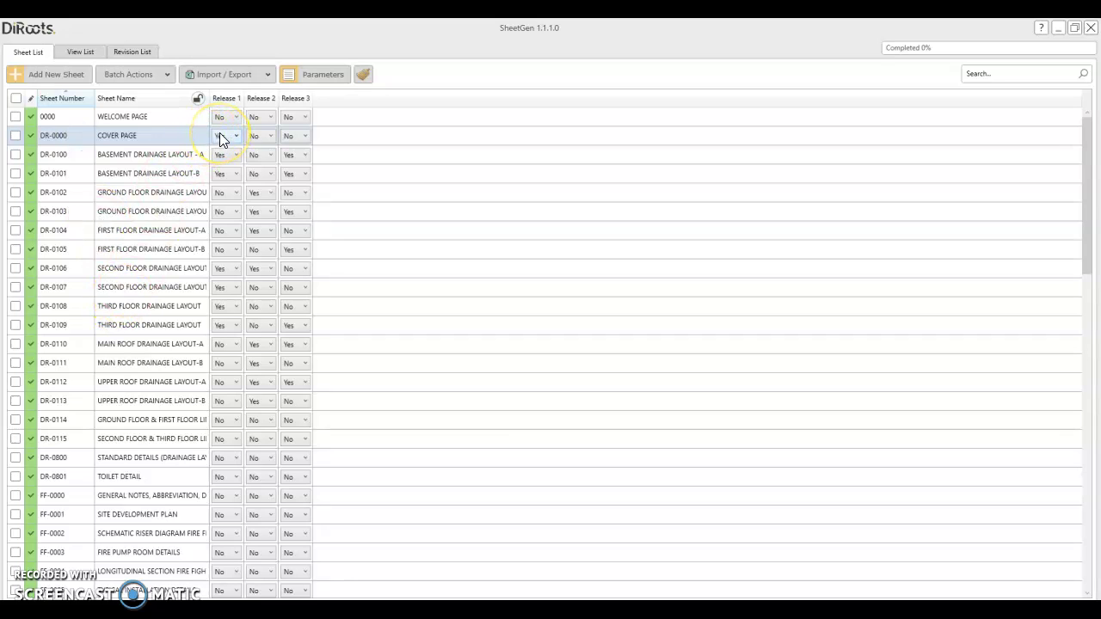
click(285, 137)
click(142, 191)
shift+click(73, 483)
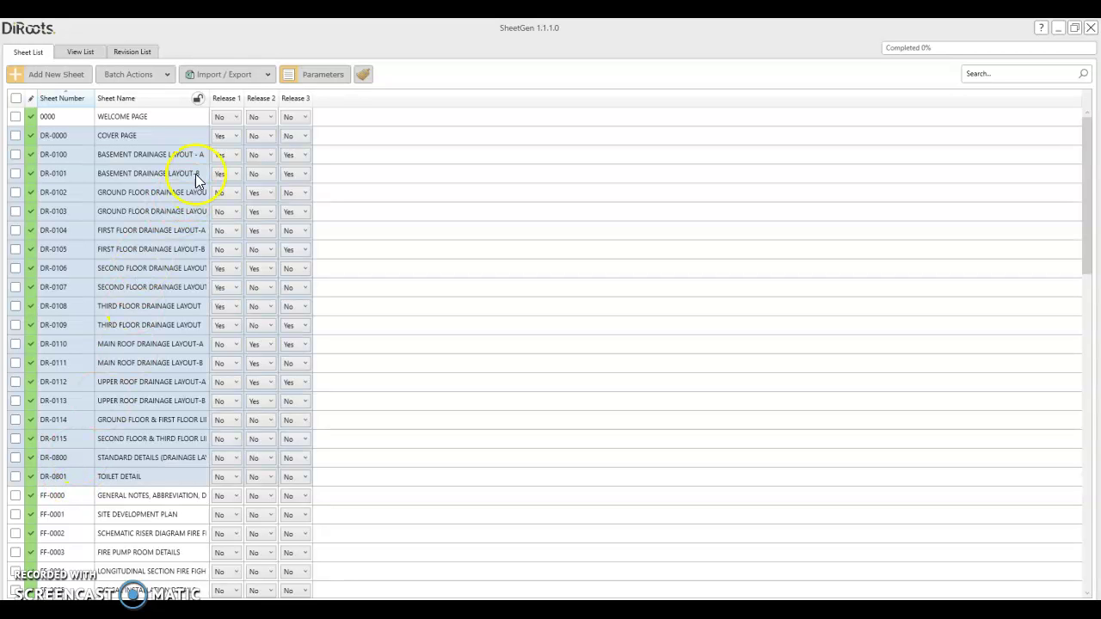
Set Release 1 to Yes and Releases 2 and 3 to No on the selected drainage sheets.
click(232, 136)
click(362, 176)
click(222, 215)
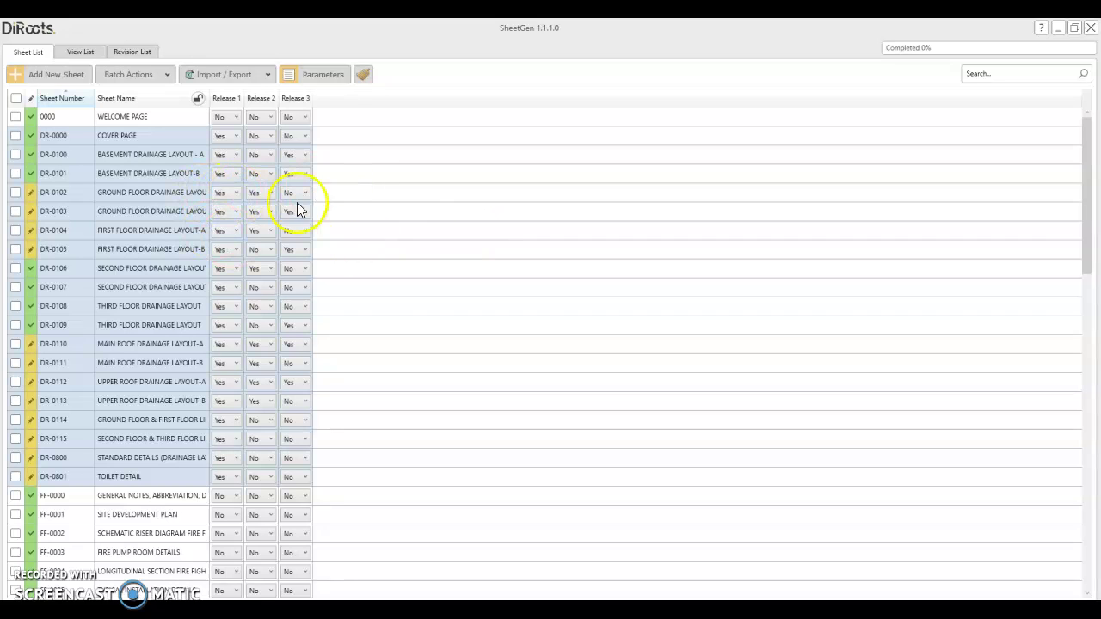
click(272, 138)
click(270, 136)
click(269, 196)
click(260, 206)
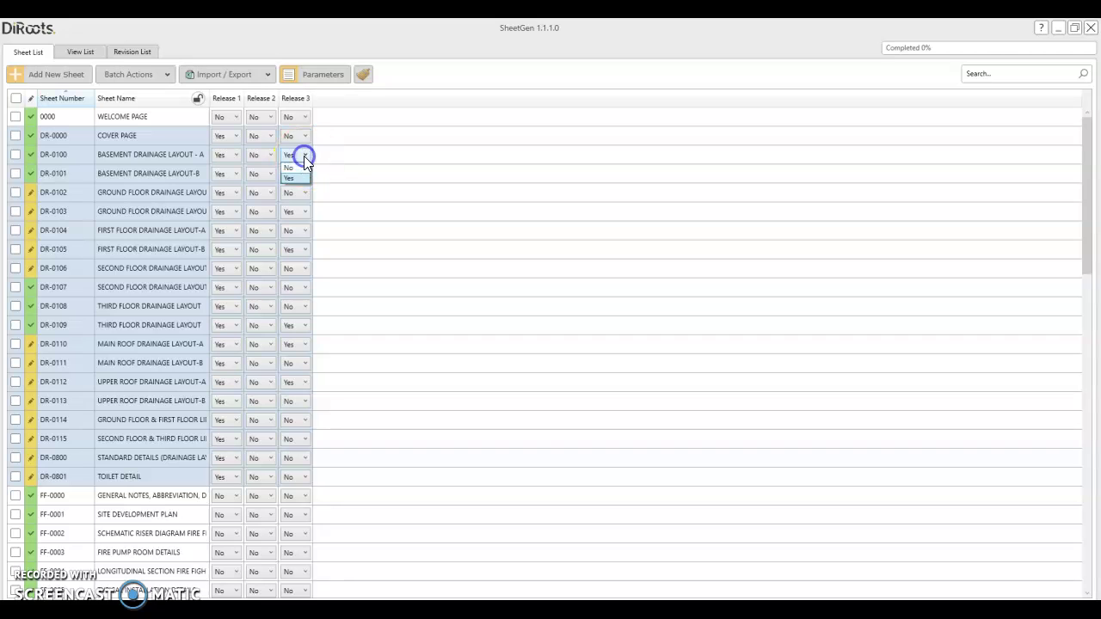
click(383, 191)
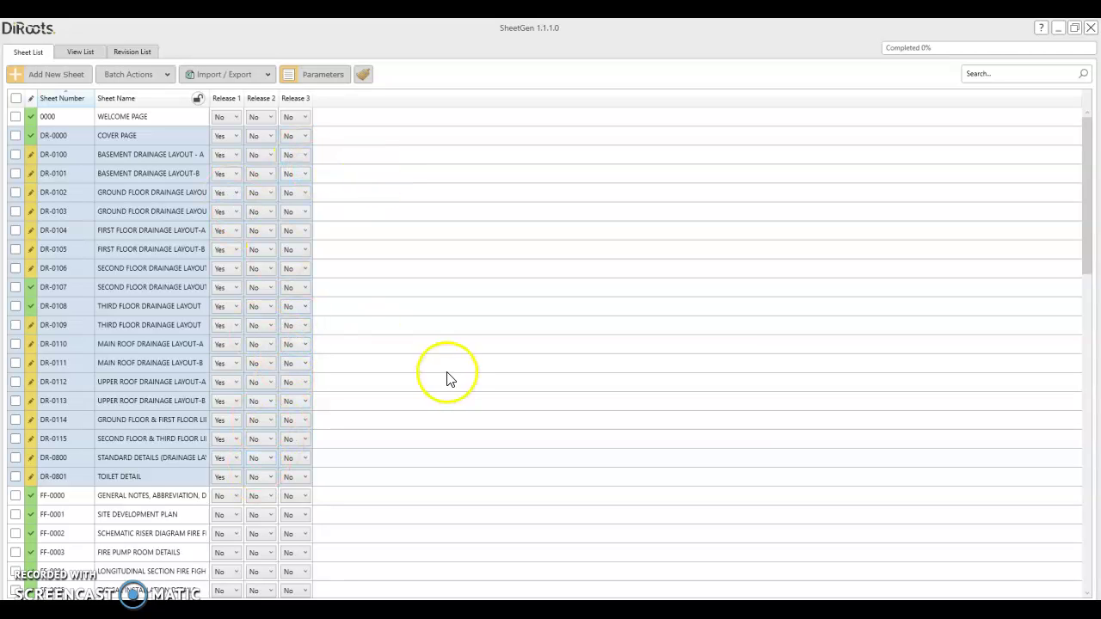
Set Release 1 and Release 2 to Yes on fire fighting sheets FF-0000 through FF-0113.
scroll(445, 371, down, 4)
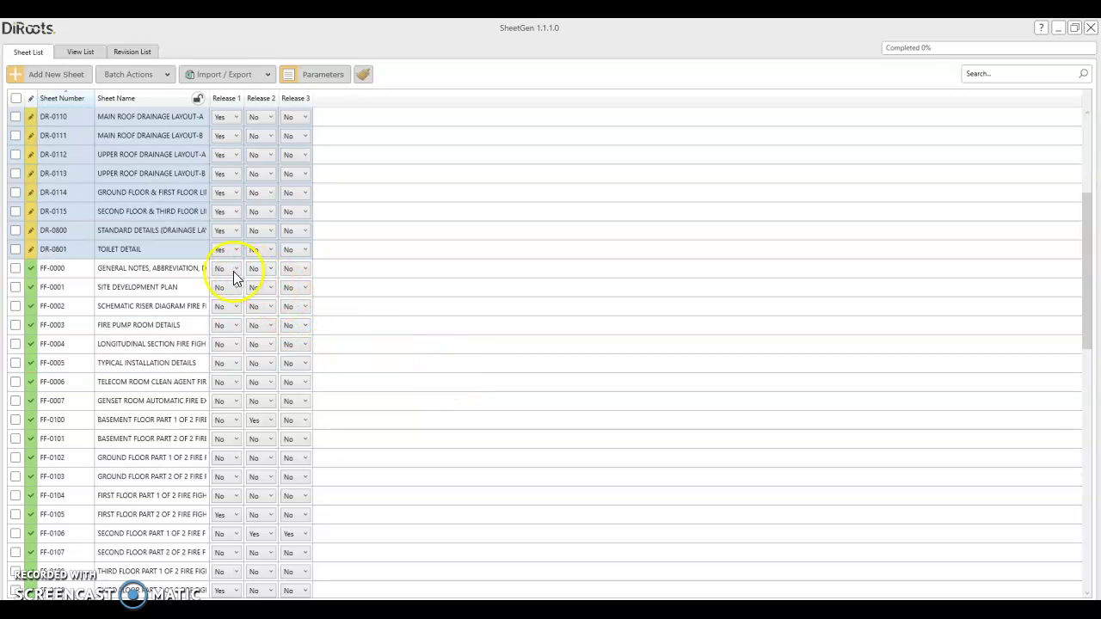
click(123, 273)
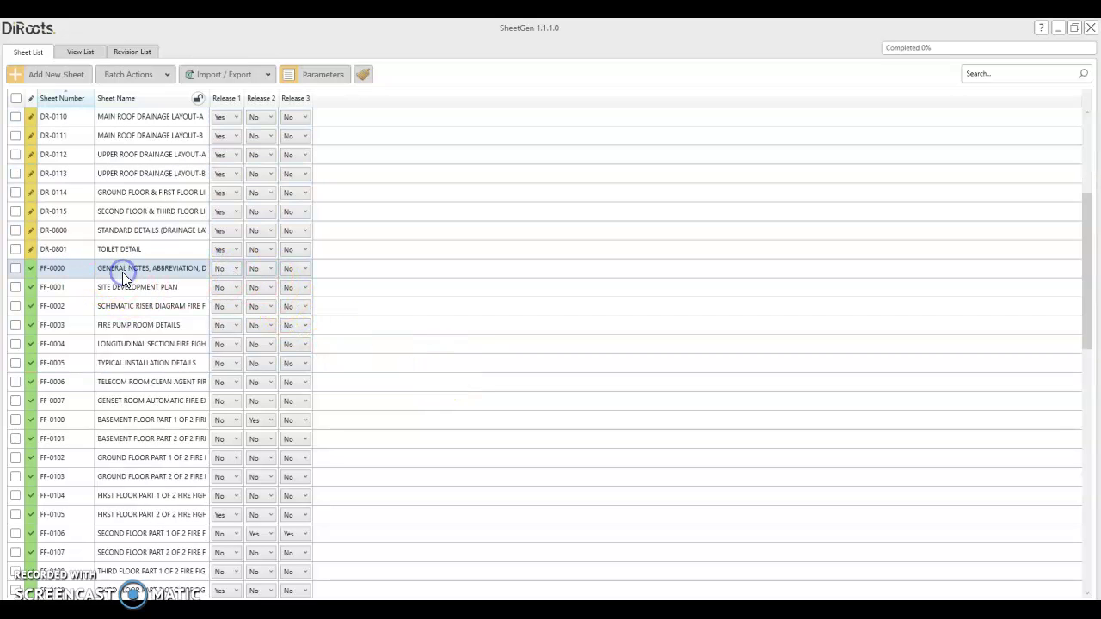
scroll(157, 288, down, 2)
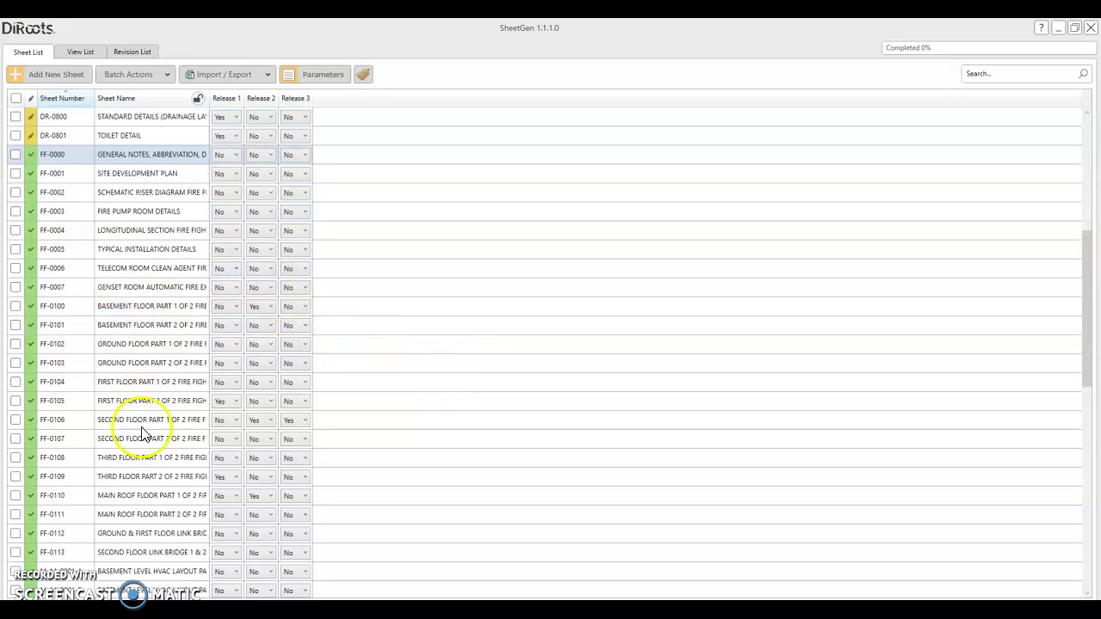
shift+click(123, 552)
click(226, 172)
click(259, 155)
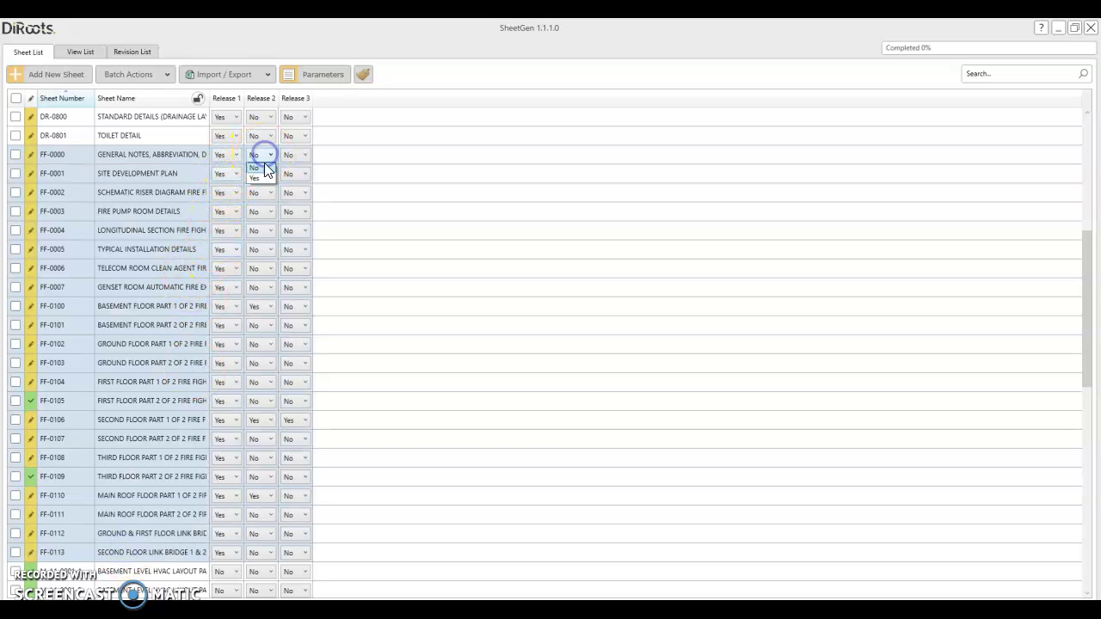
click(261, 175)
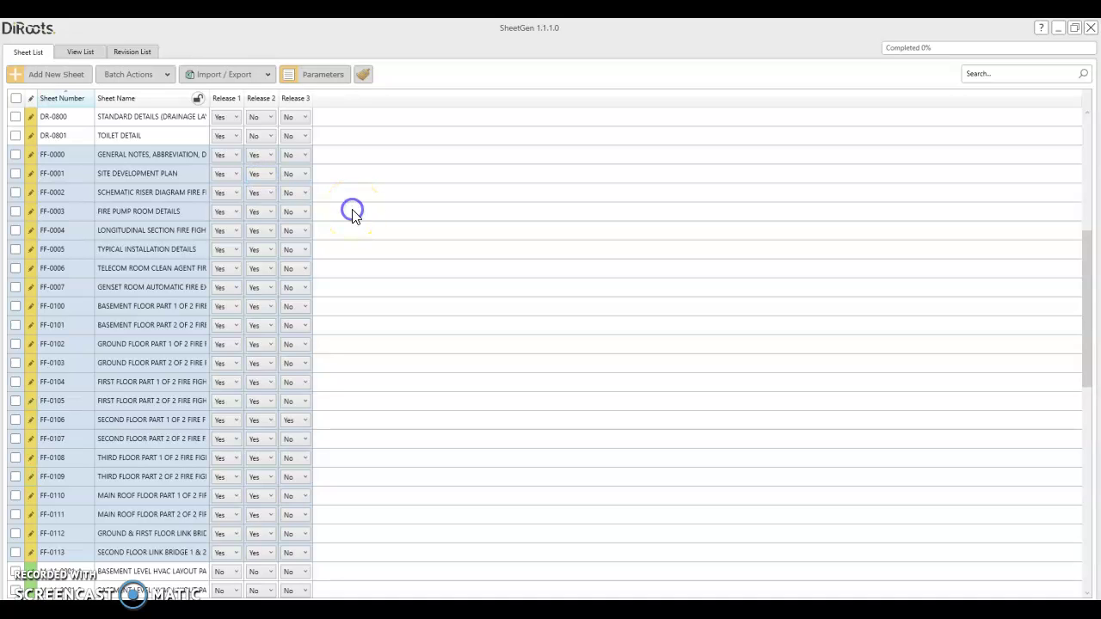
Set Releases 1, 2 and 3 to Yes on all HVAC sheets from M-A1-0001-A onward.
scroll(355, 216, down, 2)
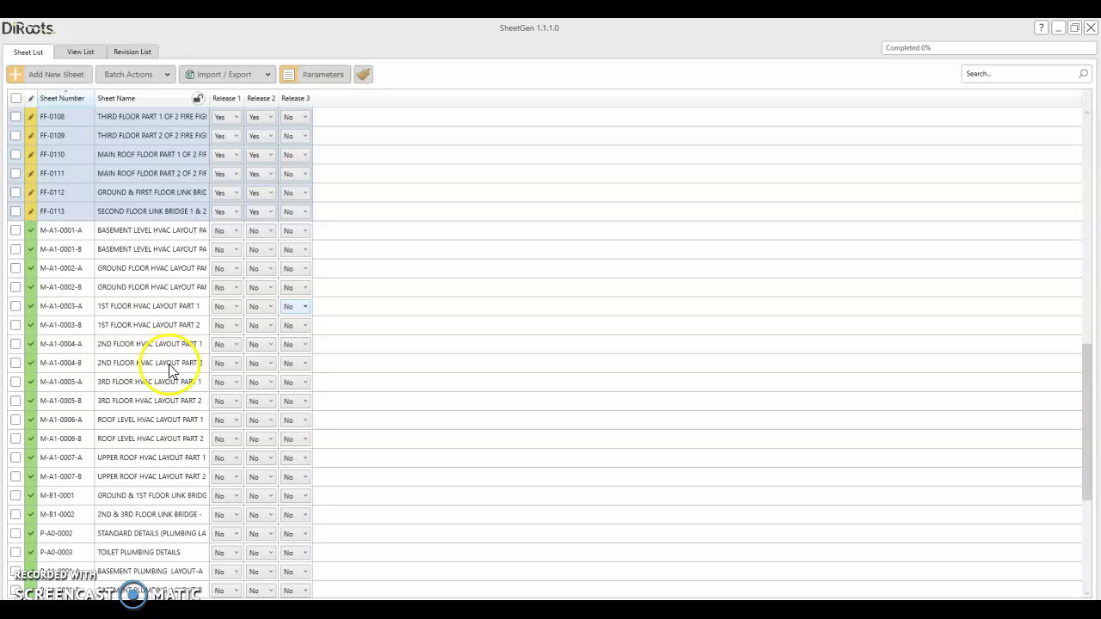
click(76, 230)
scroll(172, 395, down, 2)
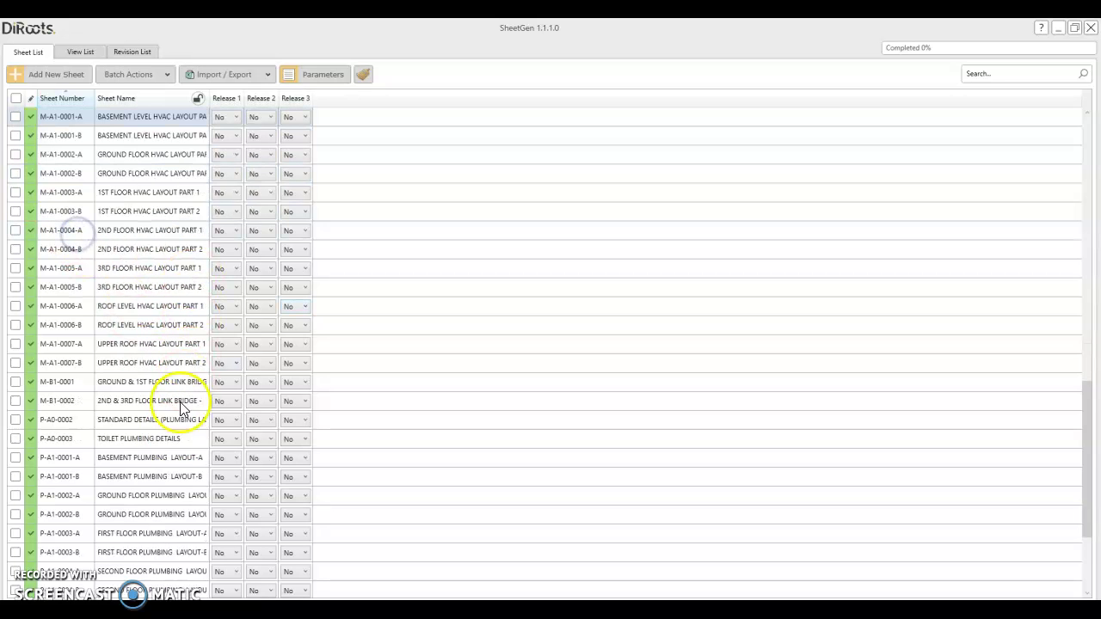
shift+click(111, 401)
scroll(301, 212, up, 1)
scroll(301, 212, up, 1)
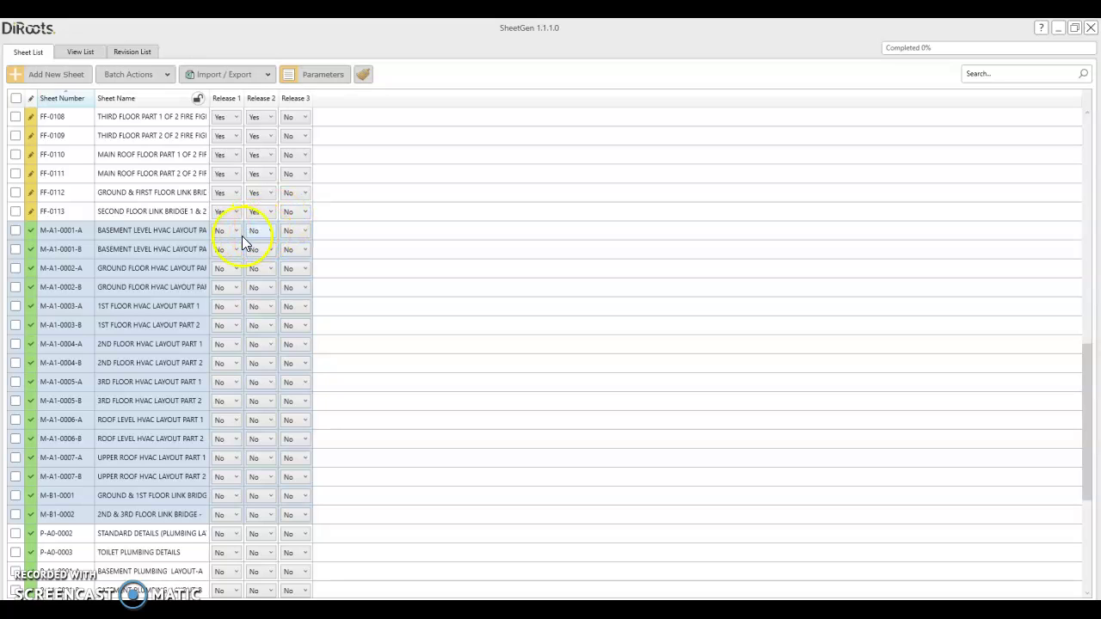
click(227, 254)
click(255, 255)
click(302, 231)
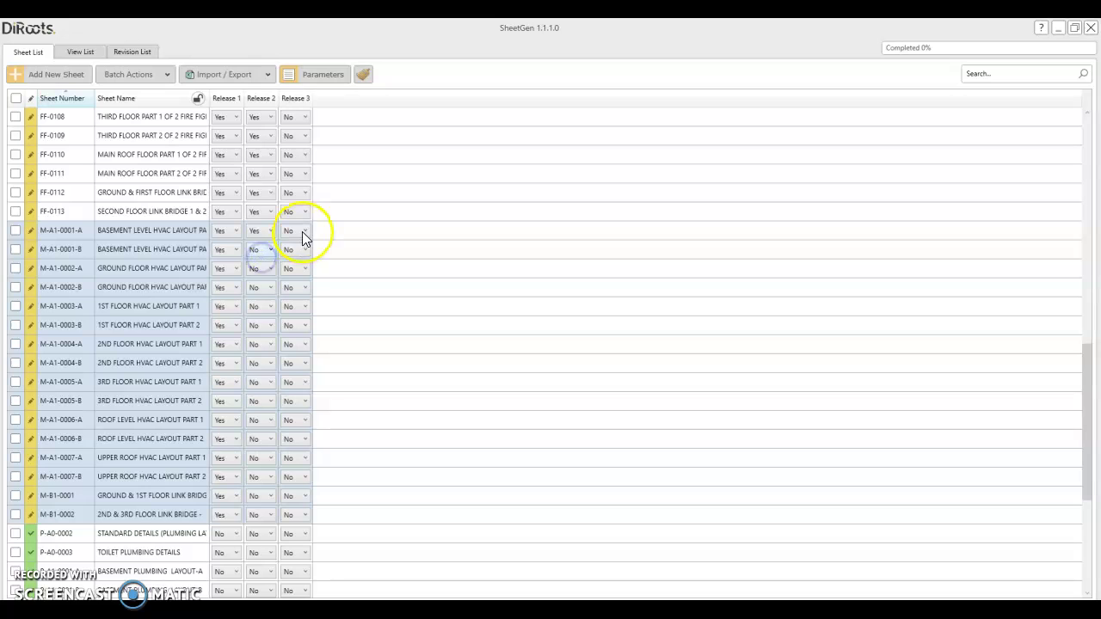
click(292, 254)
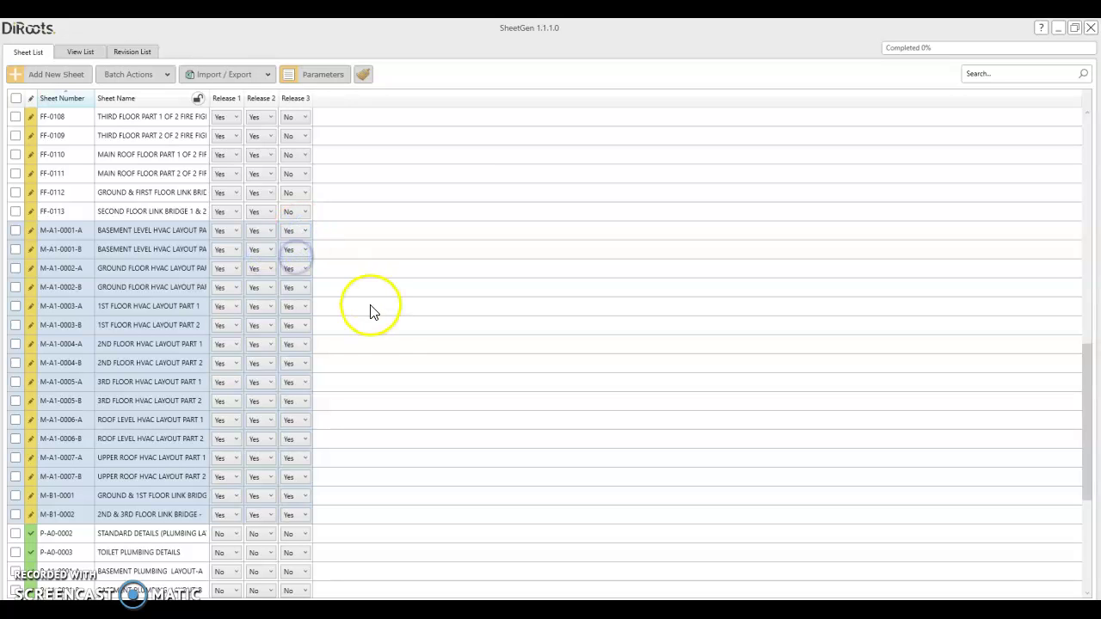
Set Releases 2 and 3 to Yes on plumbing sheets P-A0-0002 through P-B1-0001.
scroll(386, 340, down, 5)
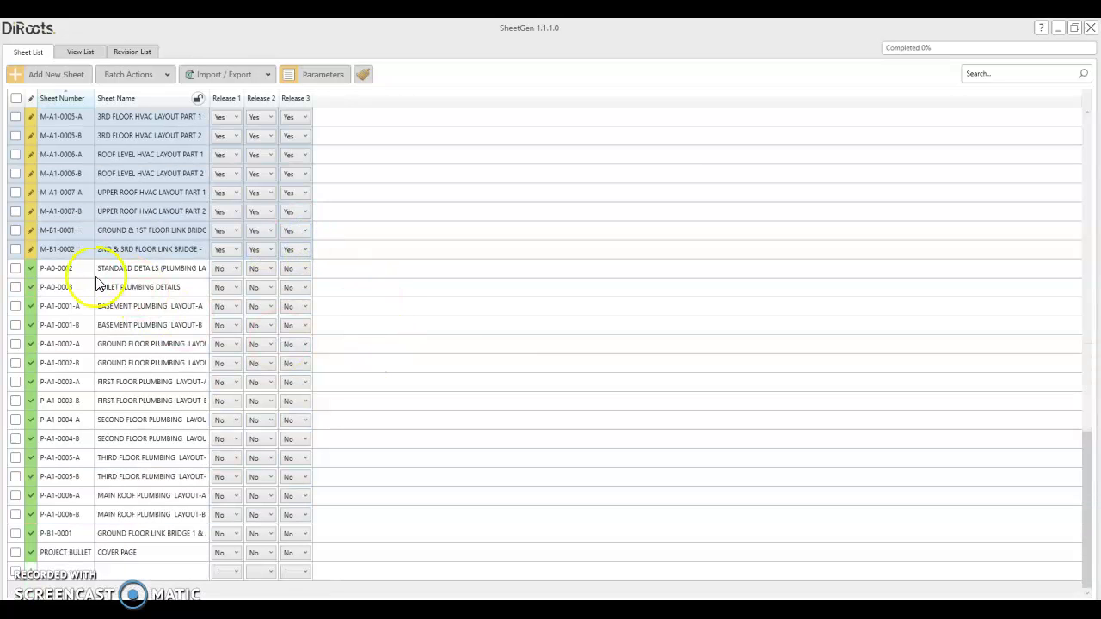
click(57, 269)
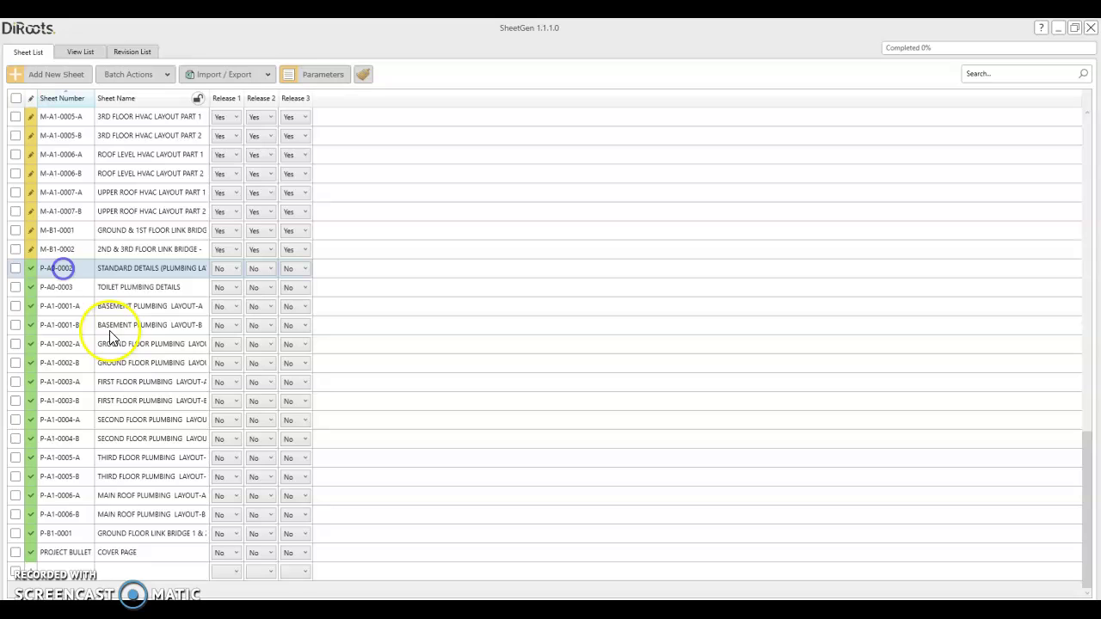
shift+click(71, 533)
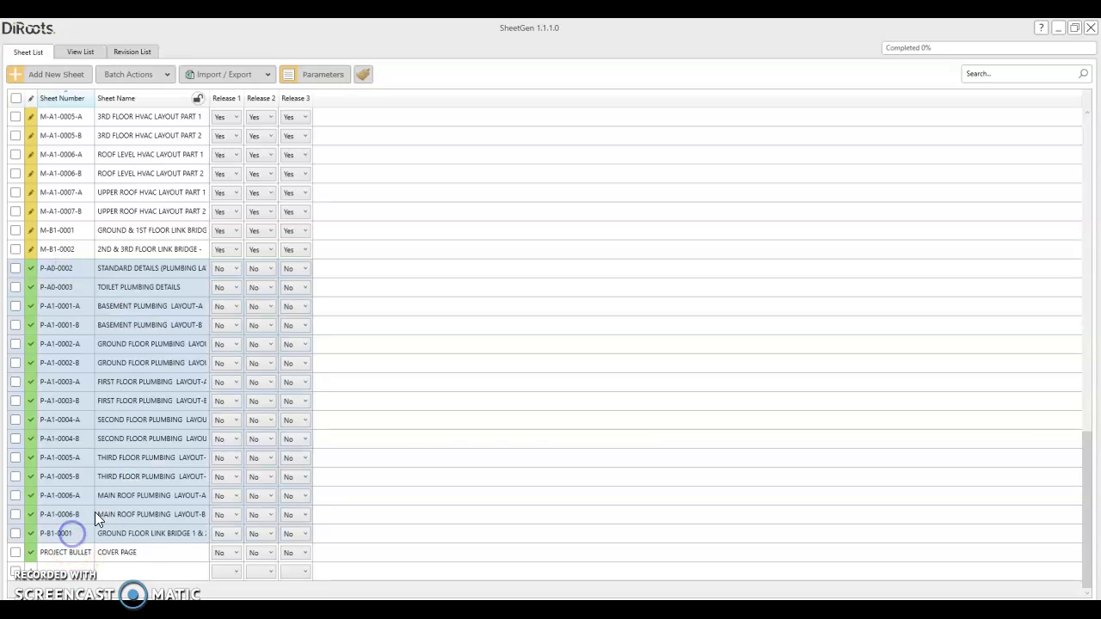
click(258, 288)
click(297, 269)
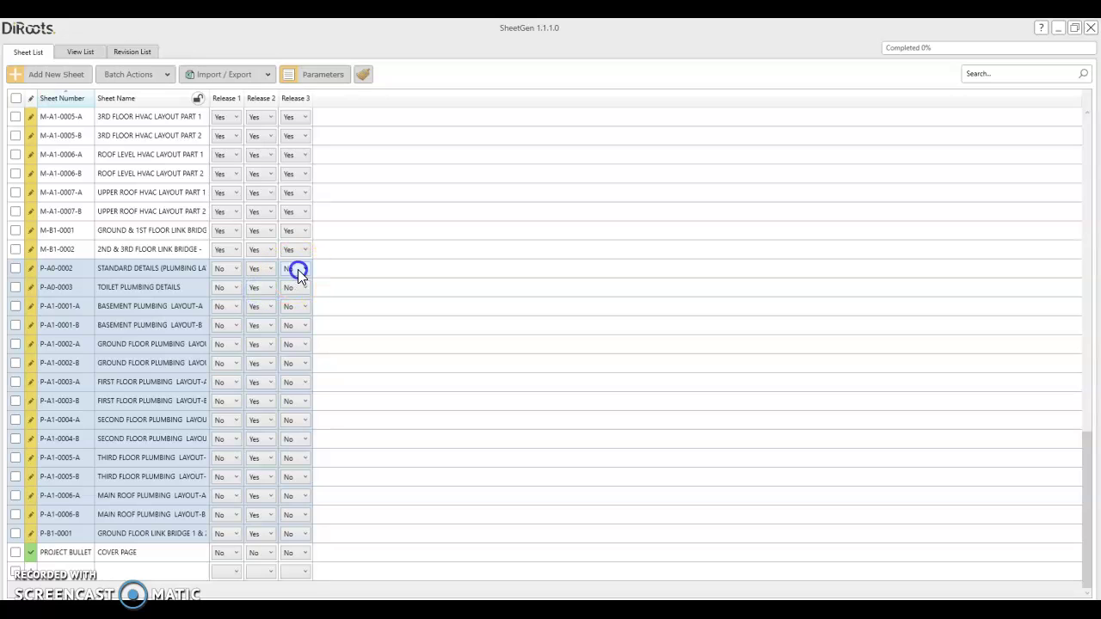
click(291, 292)
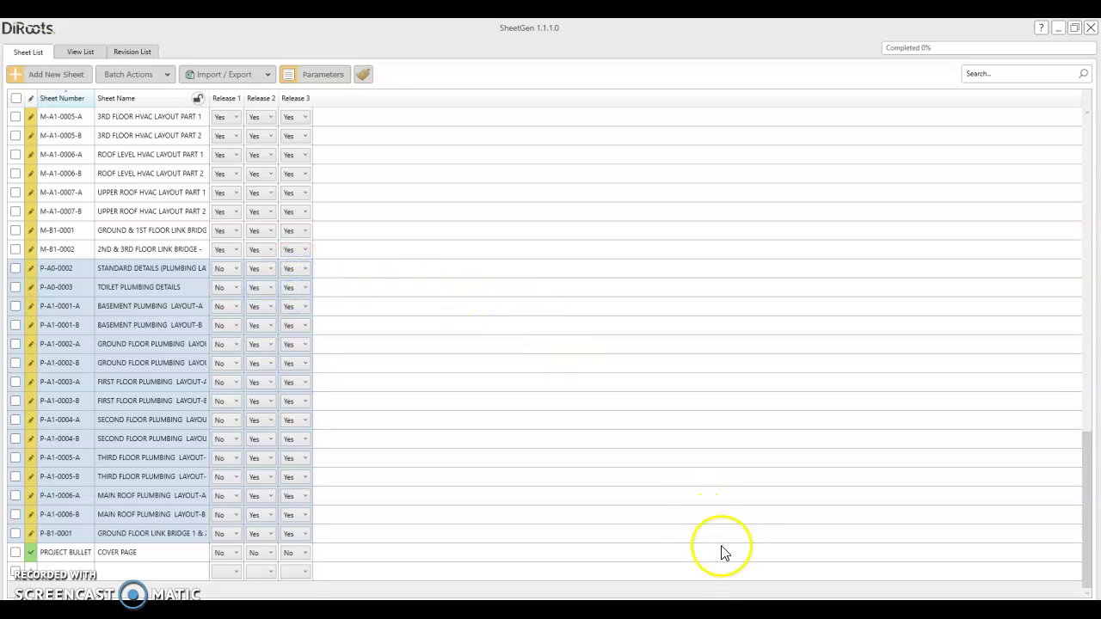
click(1073, 27)
Apply the pending release edits to all 74 sheets and dismiss the completion message.
drag(614, 142, 788, 107)
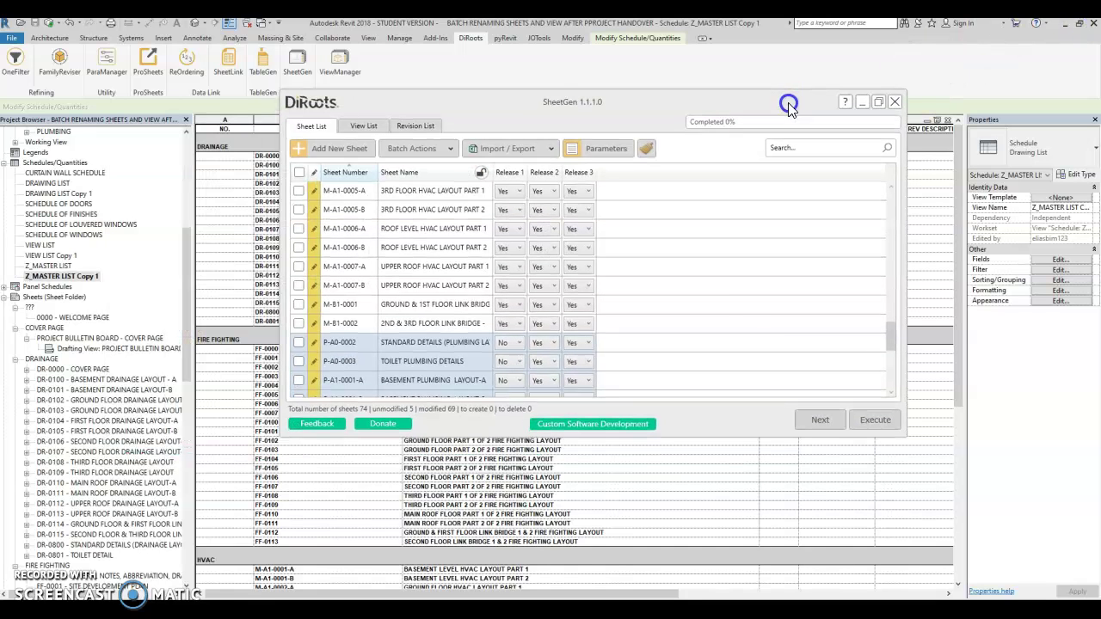
drag(280, 434, 193, 491)
scroll(669, 331, down, 5)
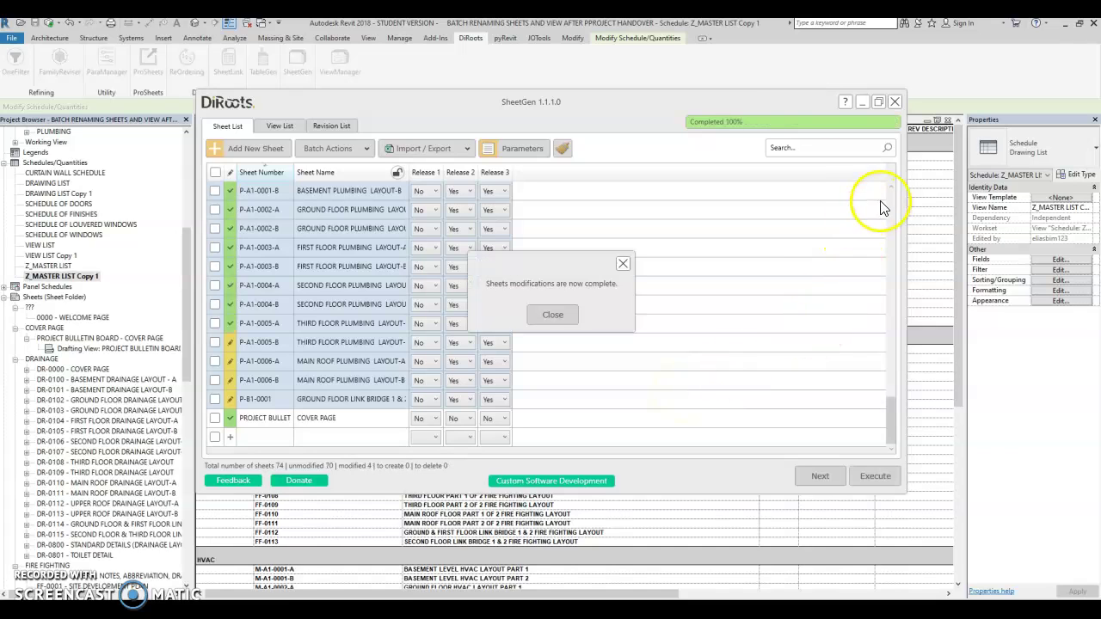
click(552, 314)
Hide SheetGen, review the schedule's release columns, and open the original Z_MASTER LIST schedule.
click(862, 101)
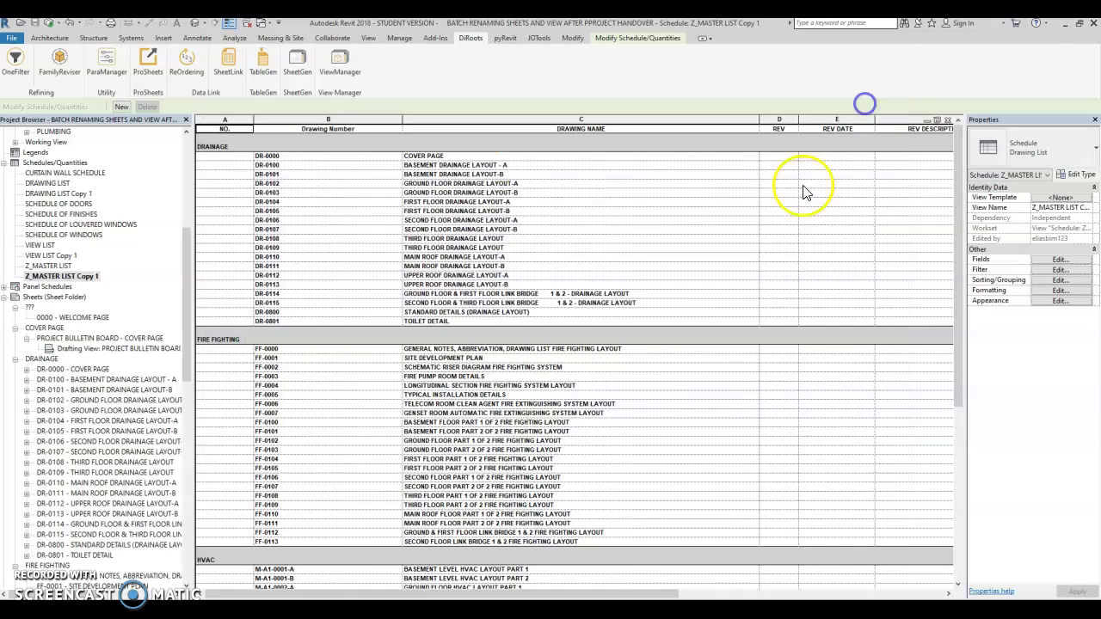
drag(528, 593, 845, 574)
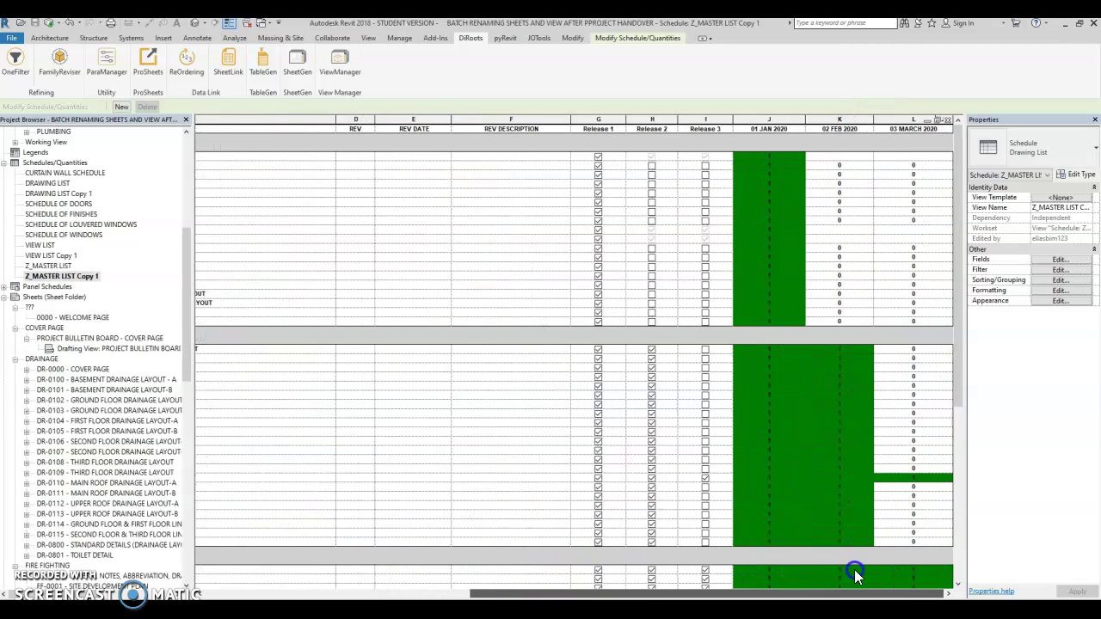
scroll(828, 422, down, 7)
scroll(821, 429, down, 4)
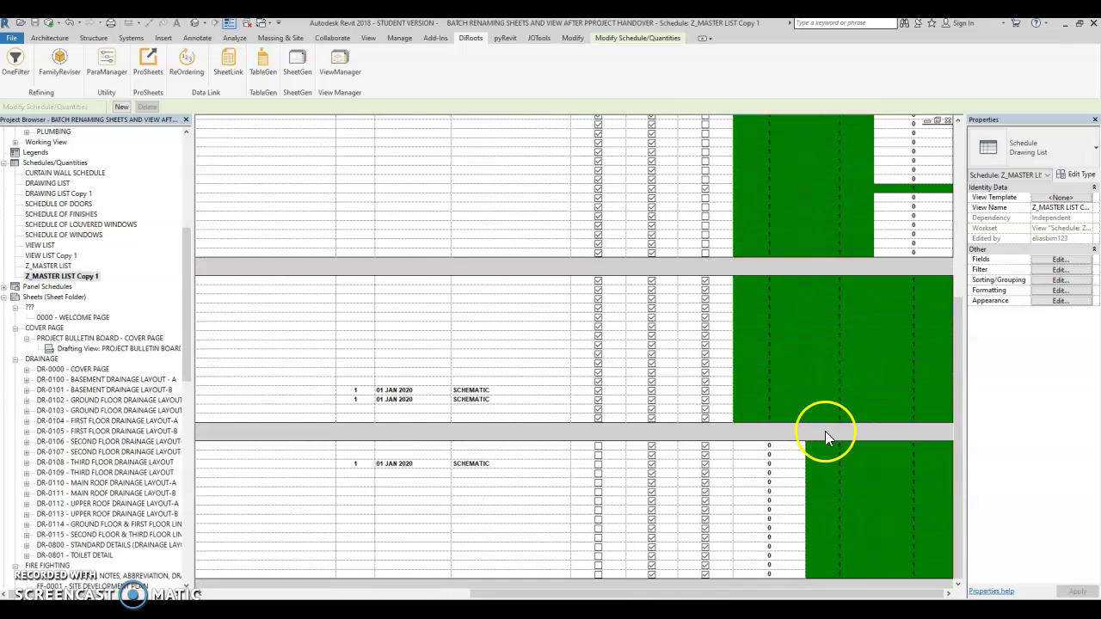
scroll(824, 431, up, 11)
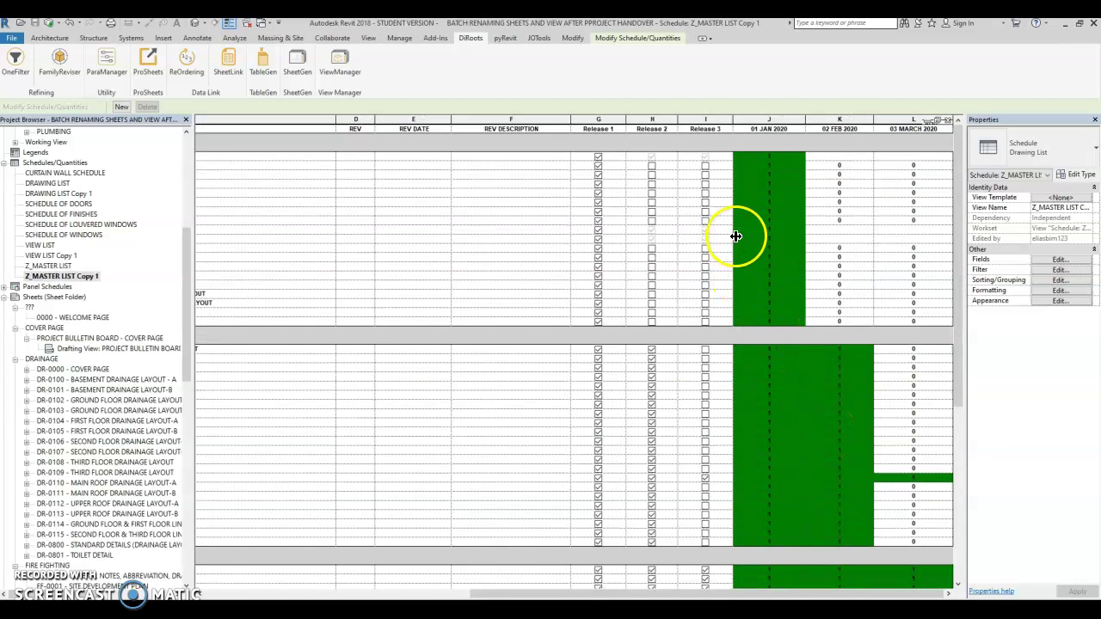
double_click(48, 265)
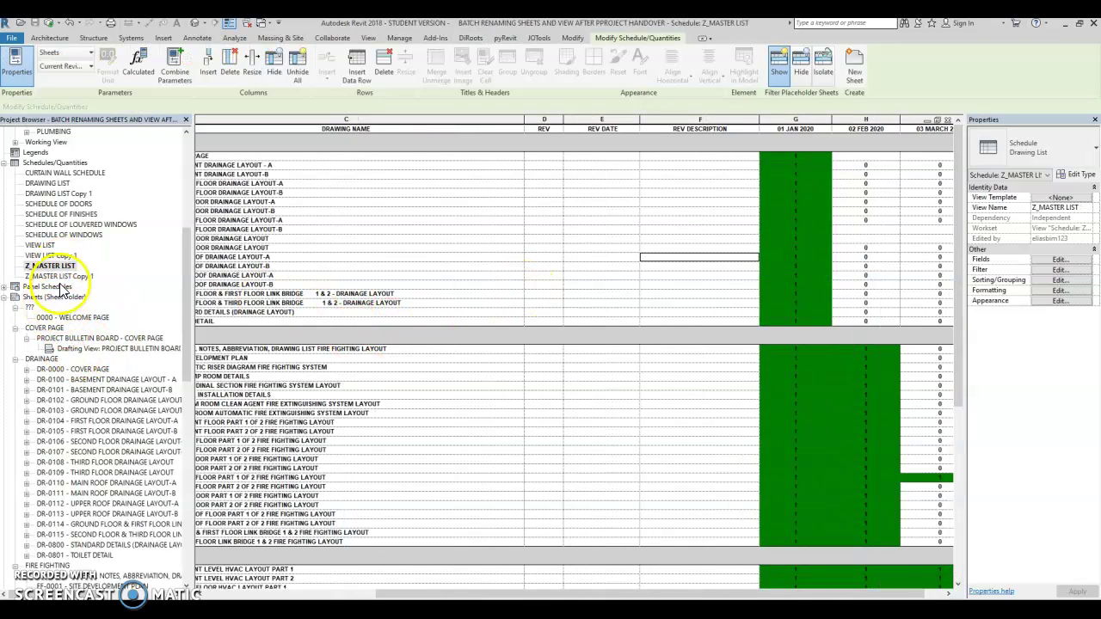
drag(540, 592, 560, 592)
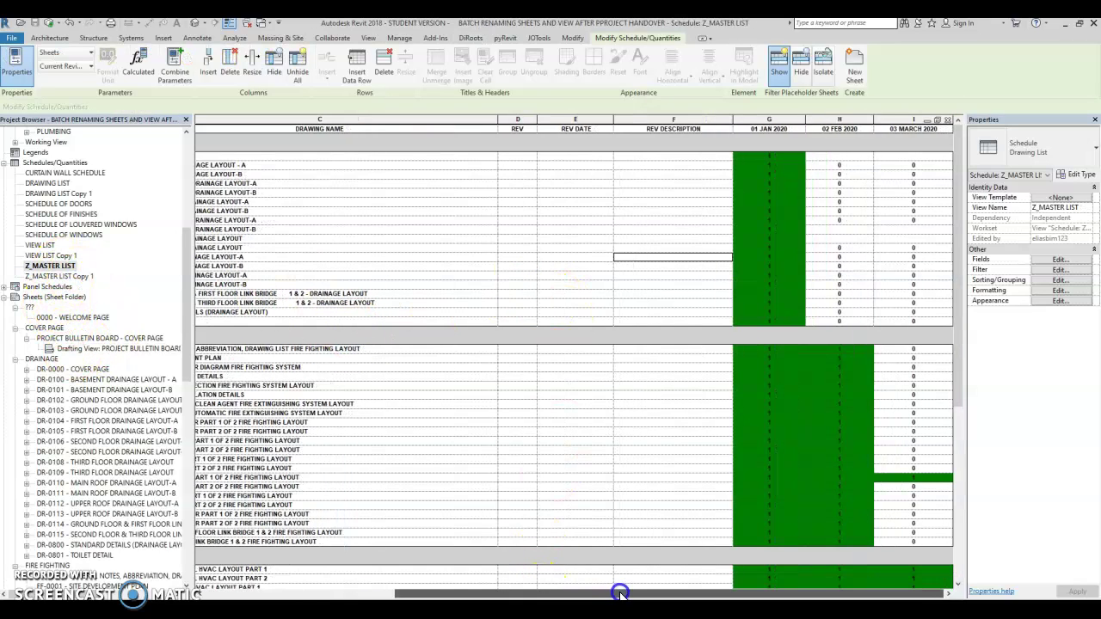
Open the DR-0000 COVER PAGE sheet and zoom in on its placed drawing-list schedule.
double_click(86, 370)
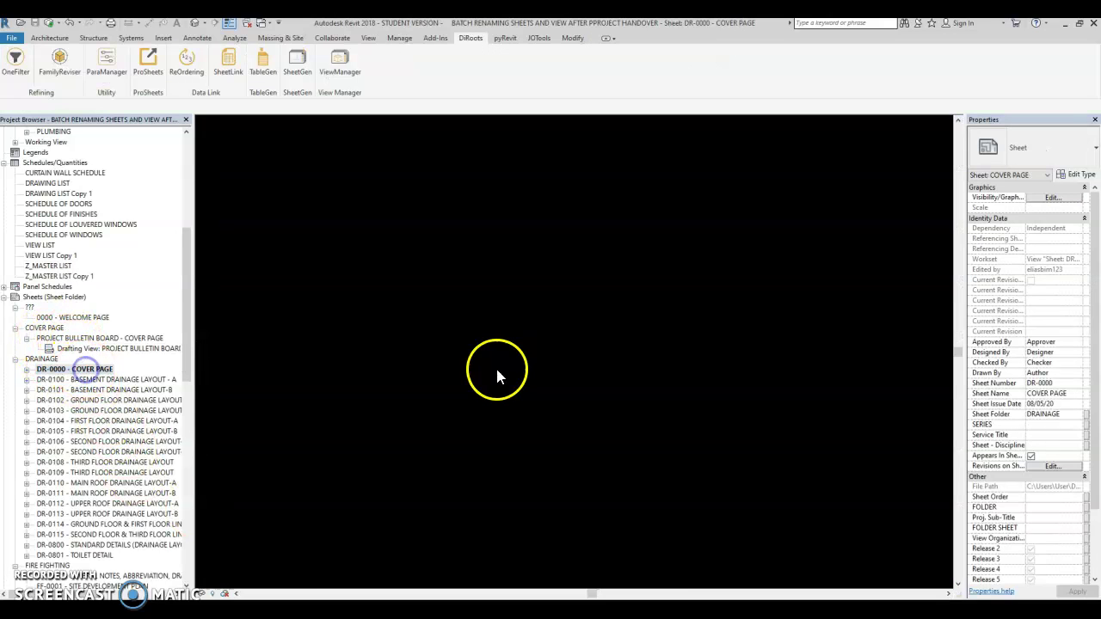
scroll(707, 445, down, 2)
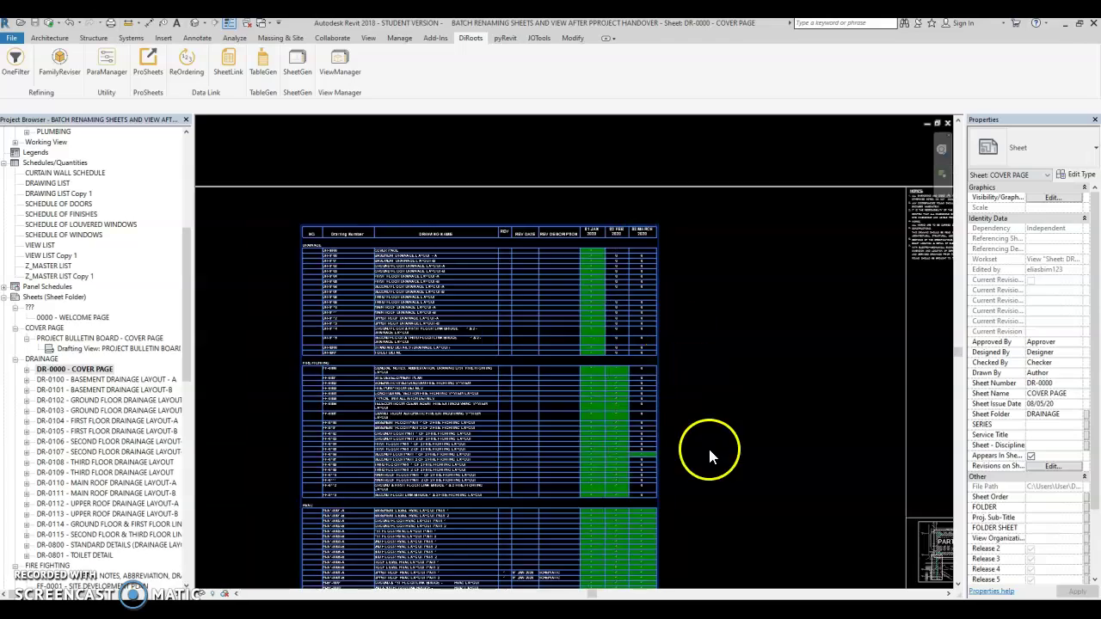
scroll(606, 251, up, 5)
middle_drag(606, 249, 693, 413)
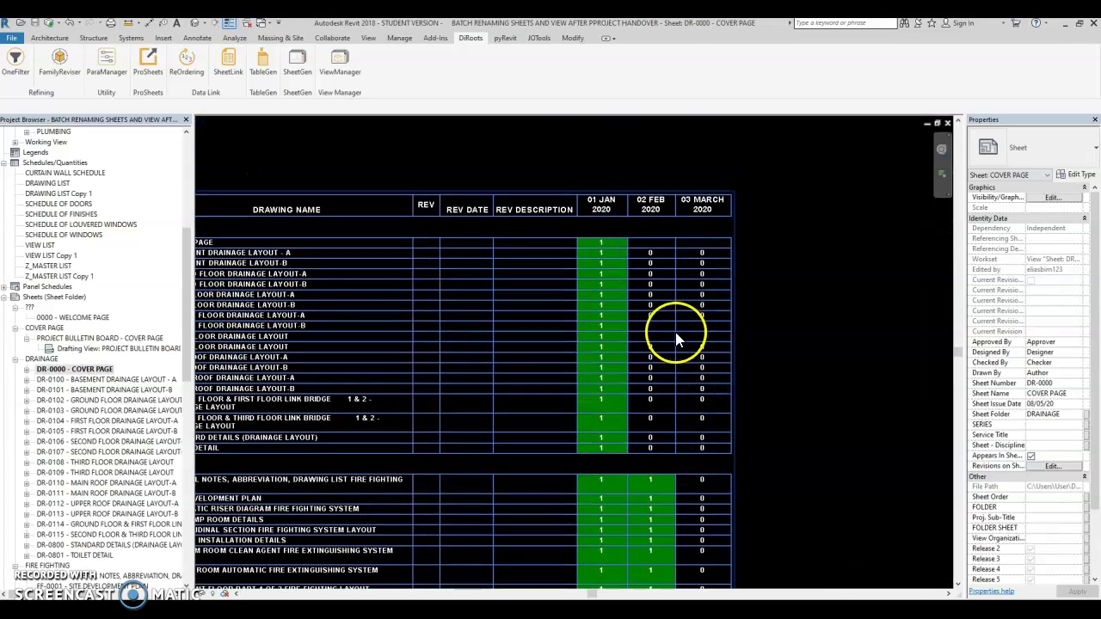
scroll(737, 238, down, 2)
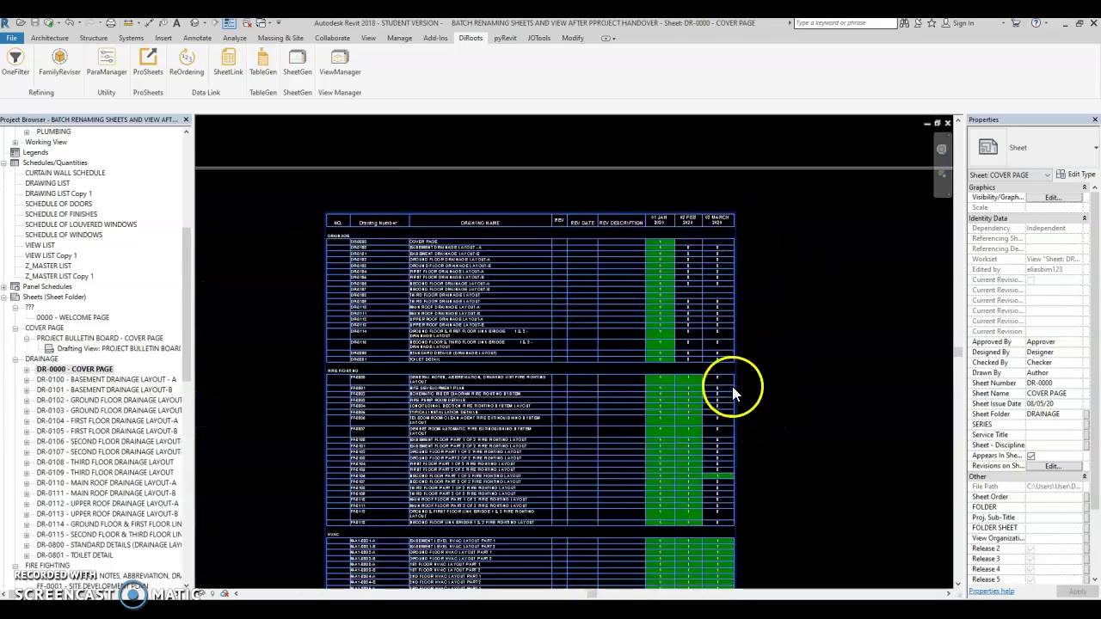
scroll(732, 386, up, 3)
scroll(731, 290, down, 1)
middle_drag(731, 290, 663, 427)
scroll(456, 480, down, 1)
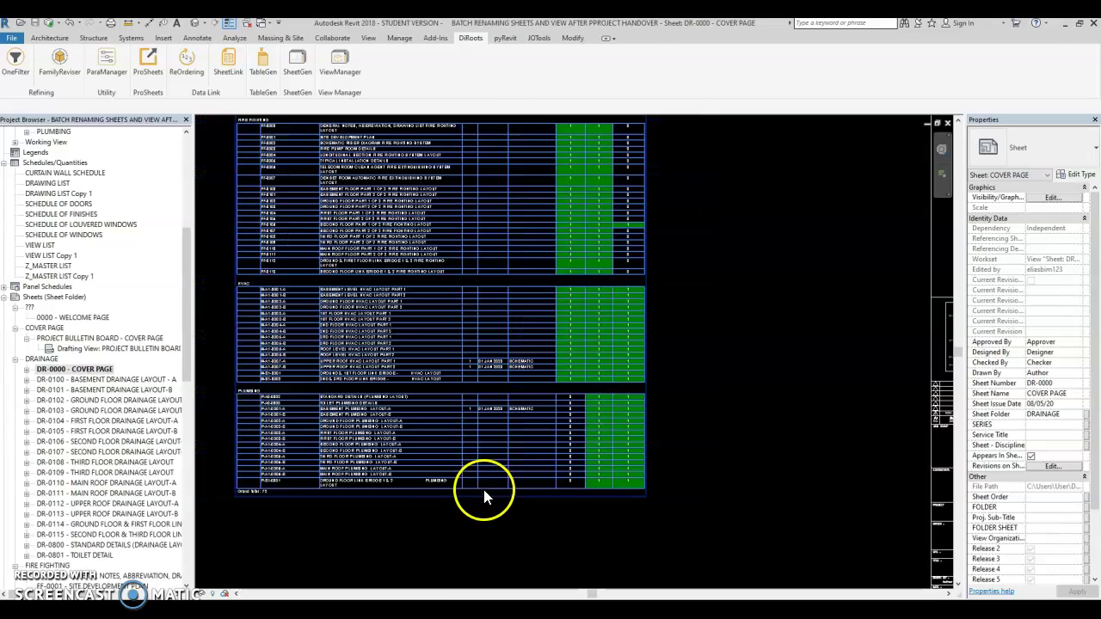
scroll(495, 415, down, 1)
scroll(512, 340, up, 1)
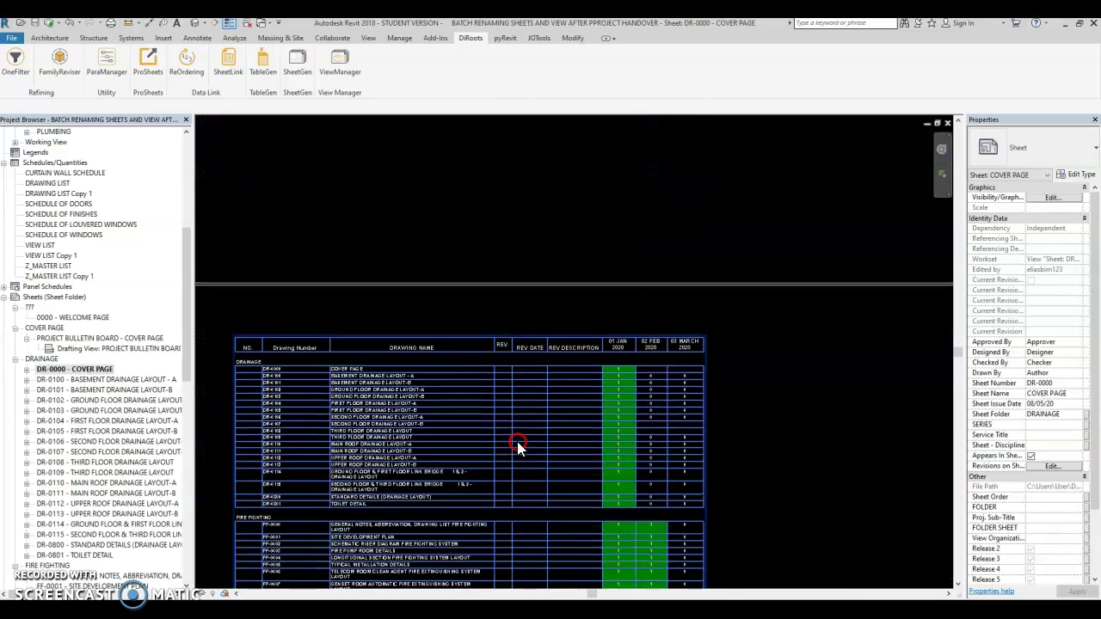
scroll(516, 442, up, 1)
scroll(504, 373, down, 1)
middle_drag(540, 319, 536, 284)
scroll(536, 283, down, 1)
scroll(536, 301, down, 1)
scroll(536, 315, up, 2)
Select the placed schedule and drag its grip to widen the Drawing Name column.
click(523, 275)
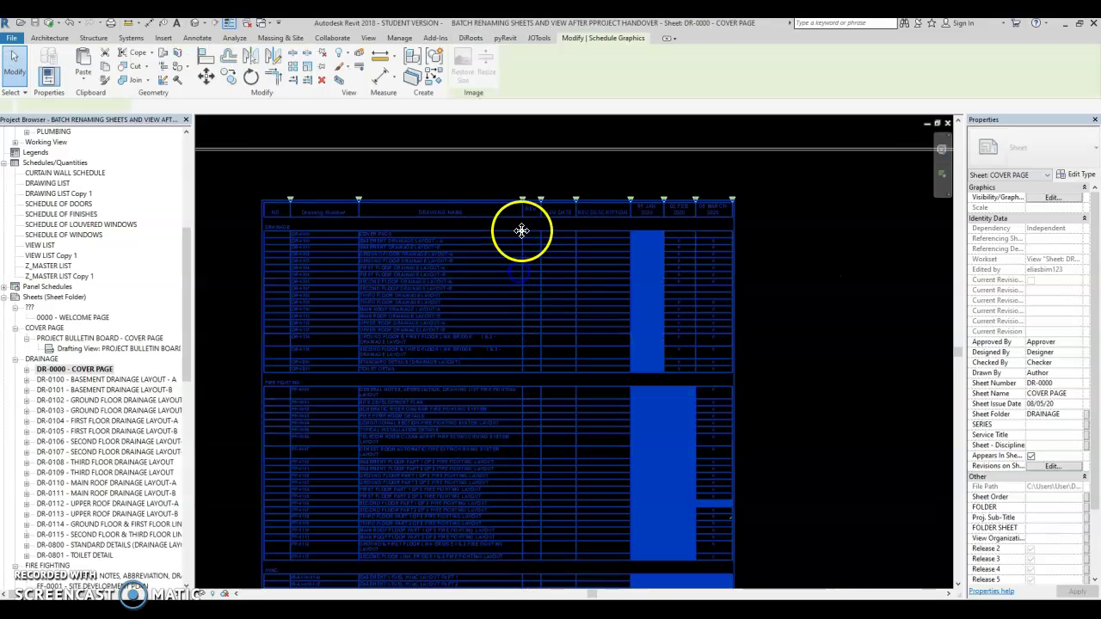
drag(522, 200, 556, 210)
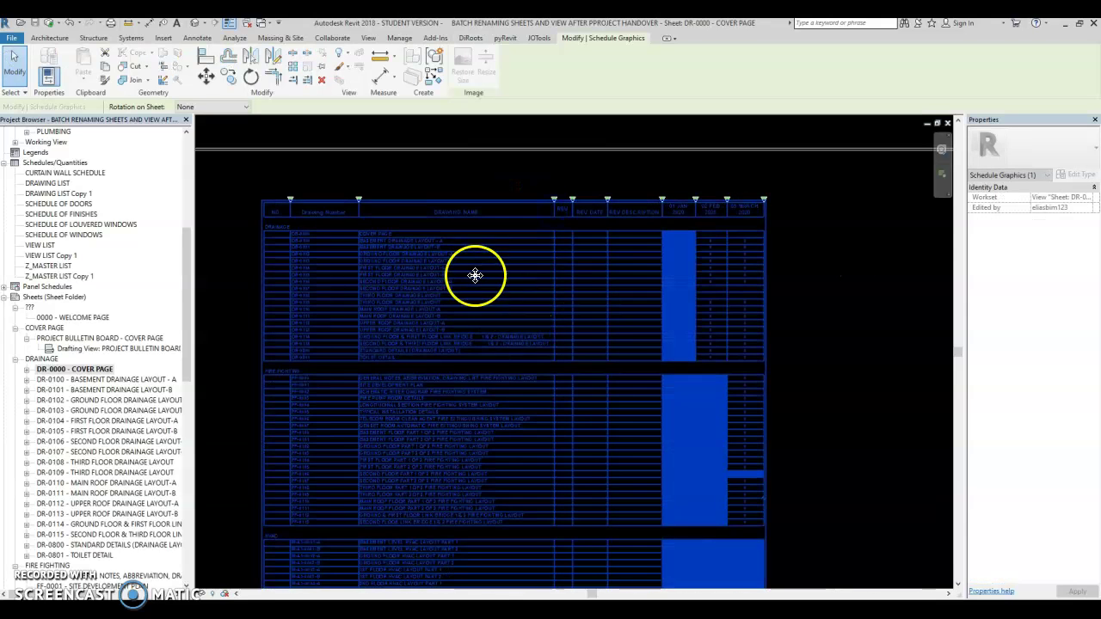
scroll(516, 271, down, 2)
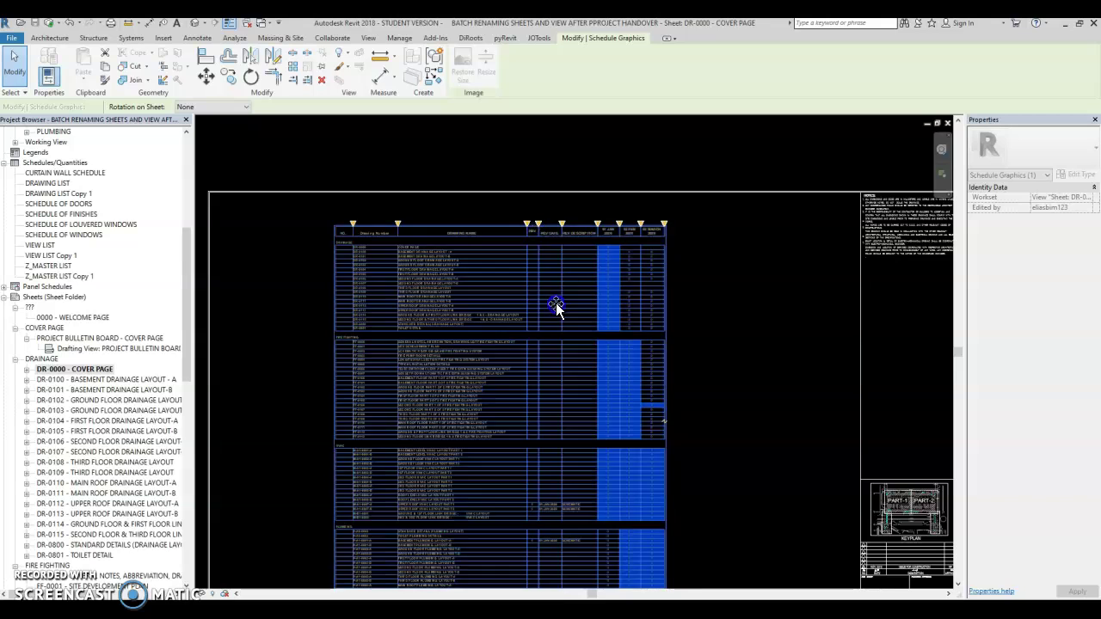
scroll(679, 419, up, 5)
click(746, 391)
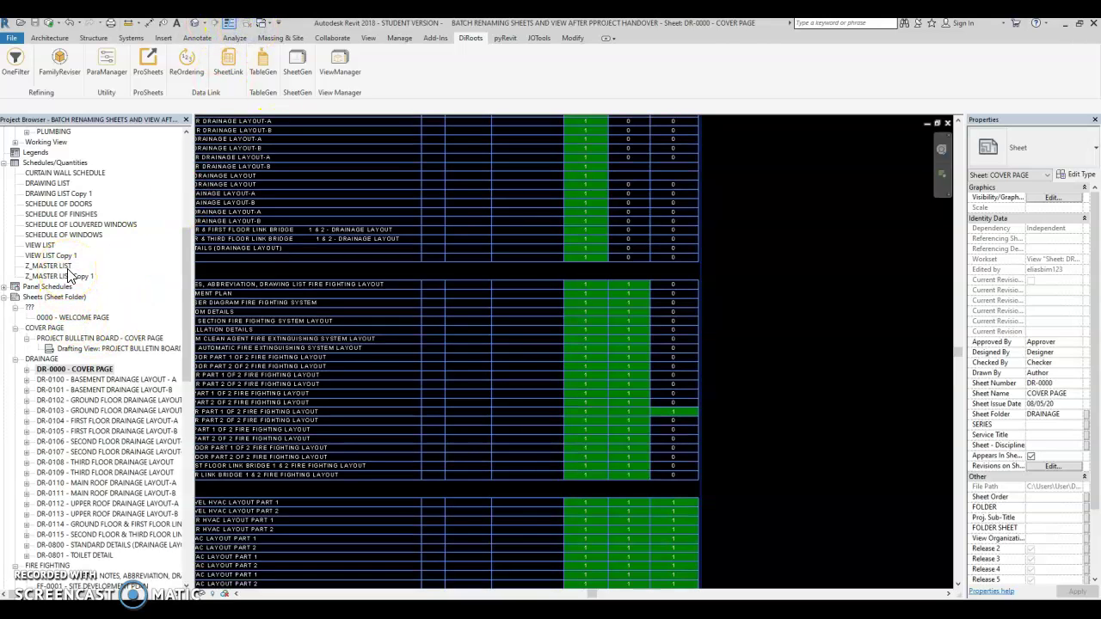
double_click(69, 276)
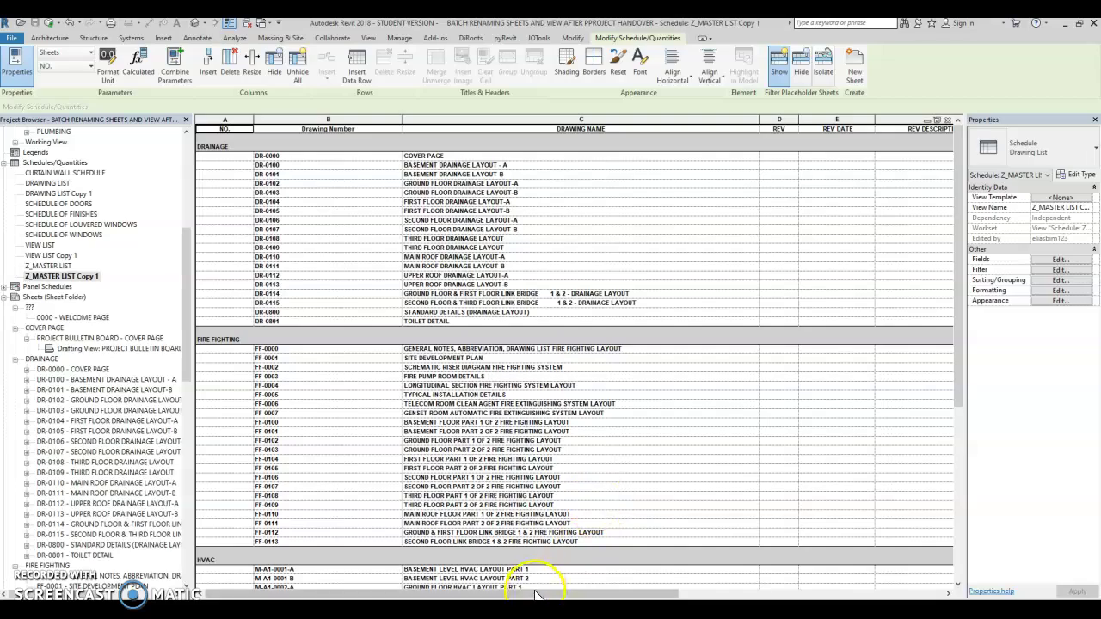
scroll(582, 487, down, 10)
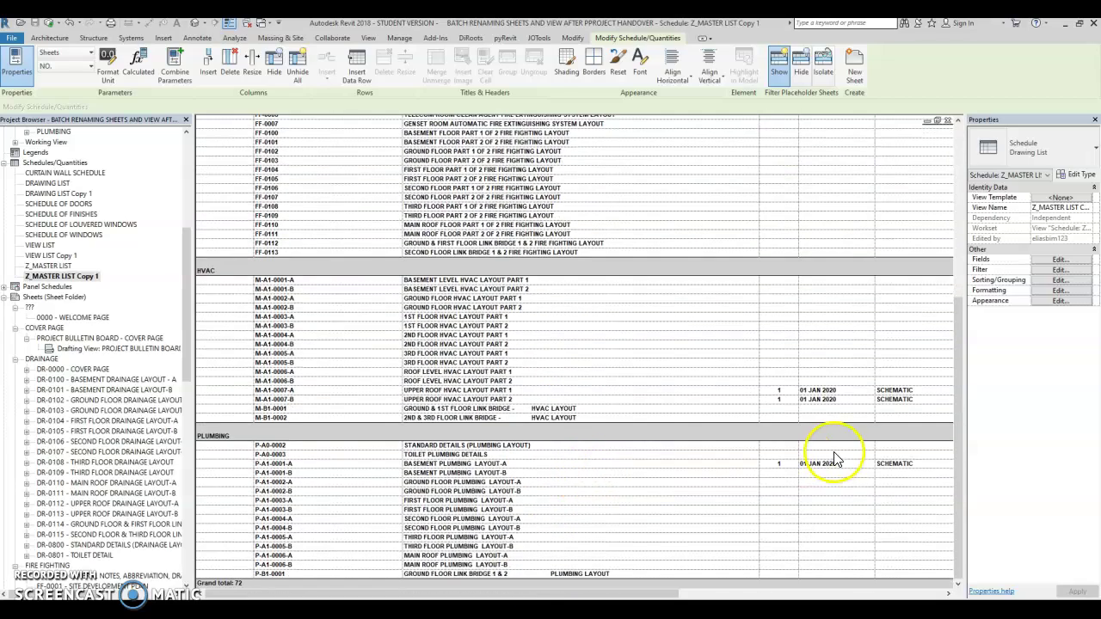
drag(621, 592, 911, 591)
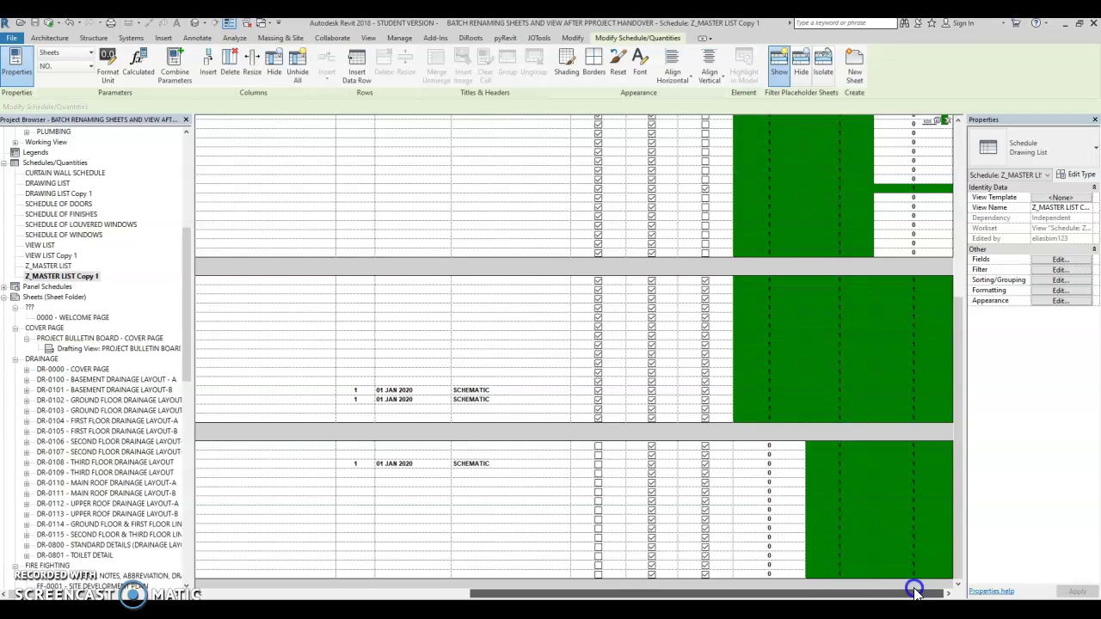
click(705, 188)
scroll(705, 262, up, 2)
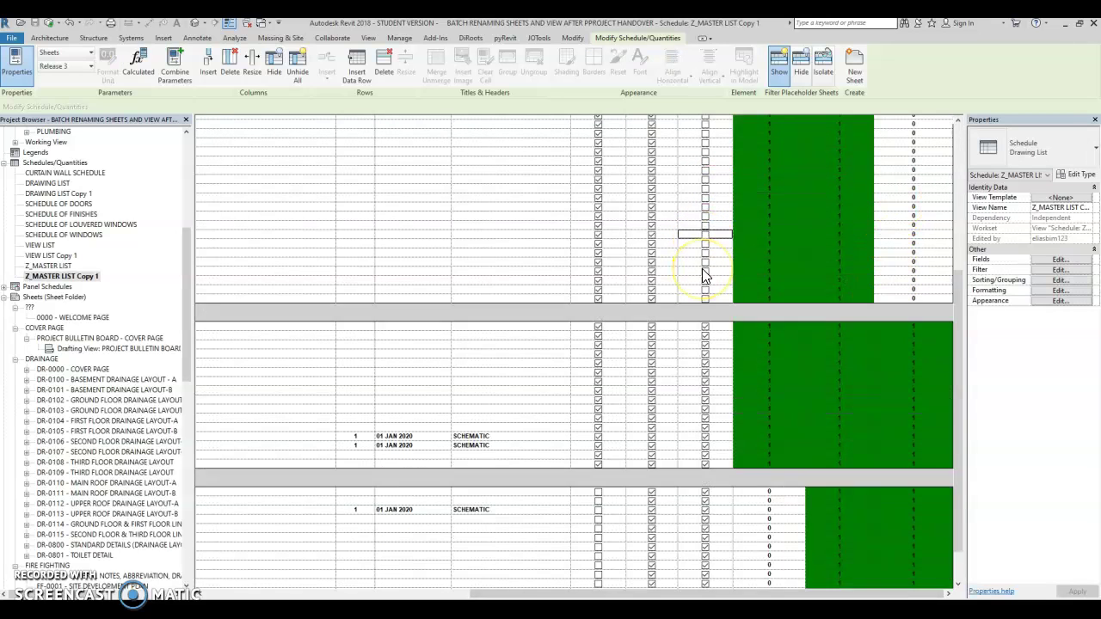
scroll(702, 275, down, 2)
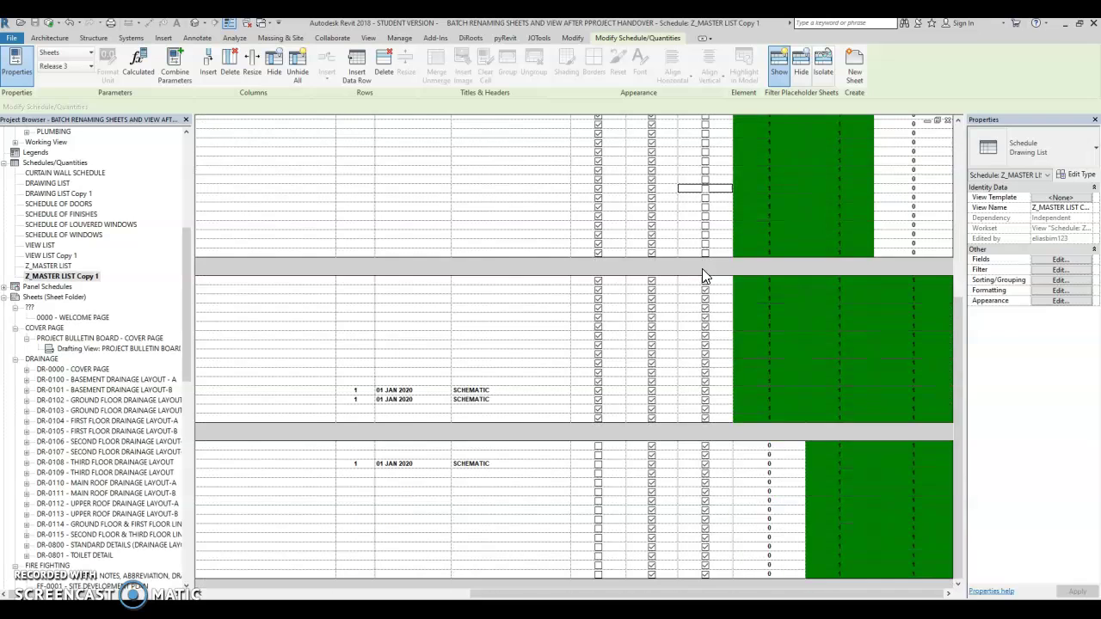
scroll(702, 275, up, 3)
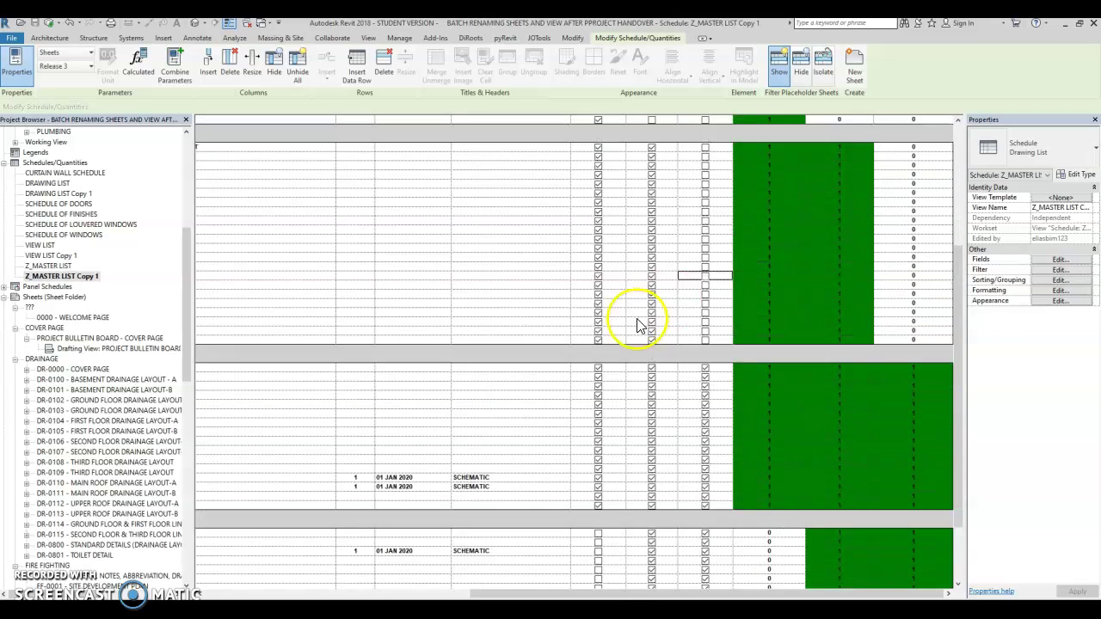
scroll(638, 325, down, 3)
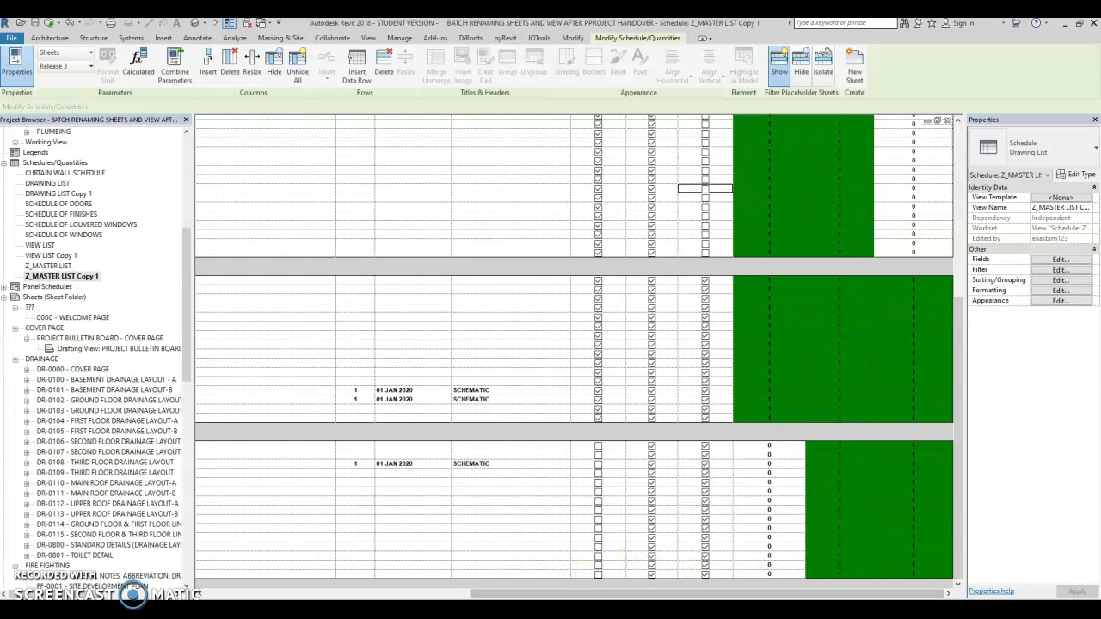
Restore SheetGen, move and enlarge its window, and switch to the Revision List.
click(553, 570)
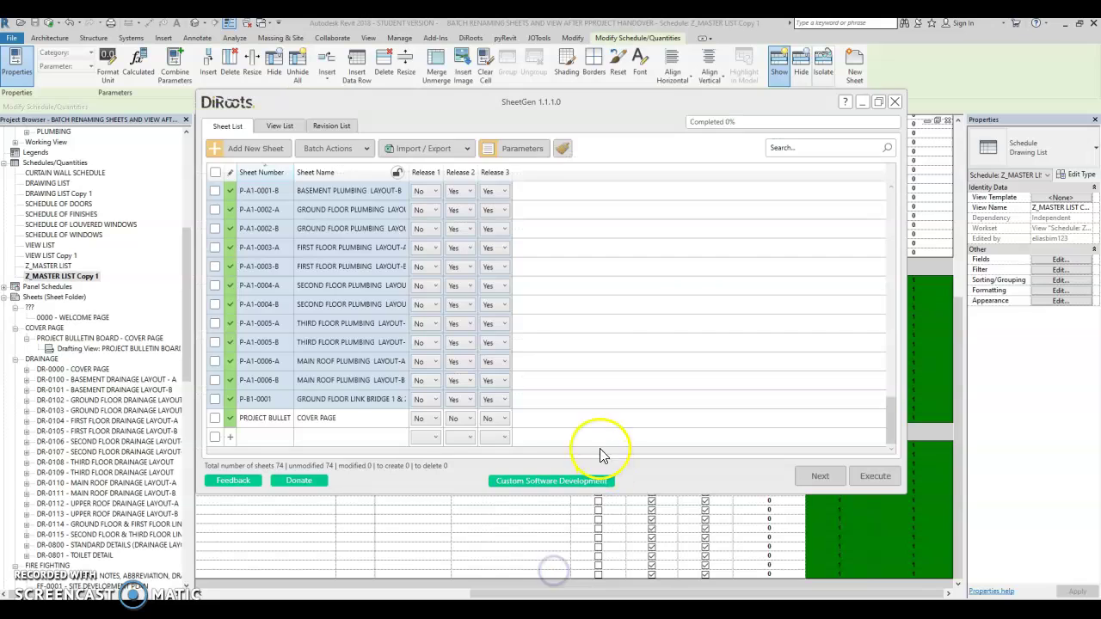
drag(850, 103, 913, 67)
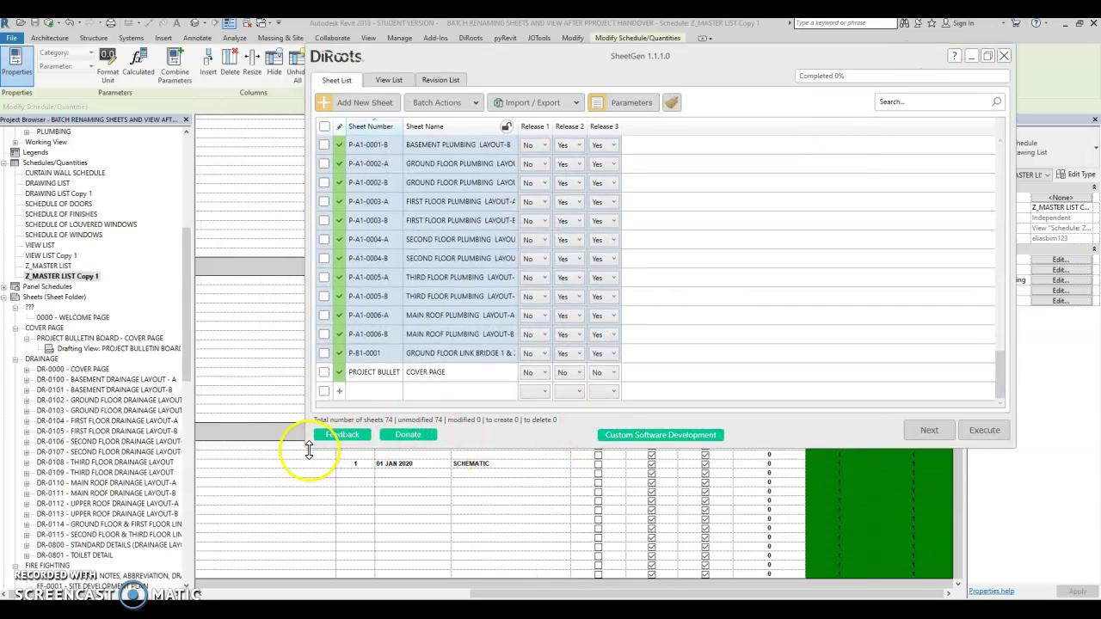
drag(303, 449, 198, 559)
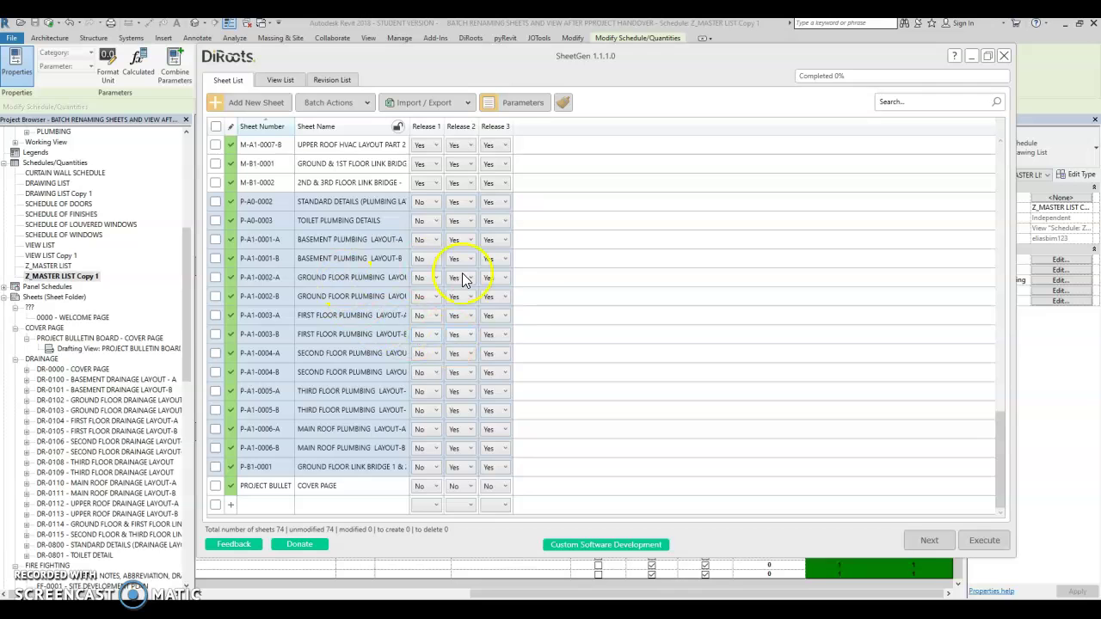
scroll(463, 277, up, 9)
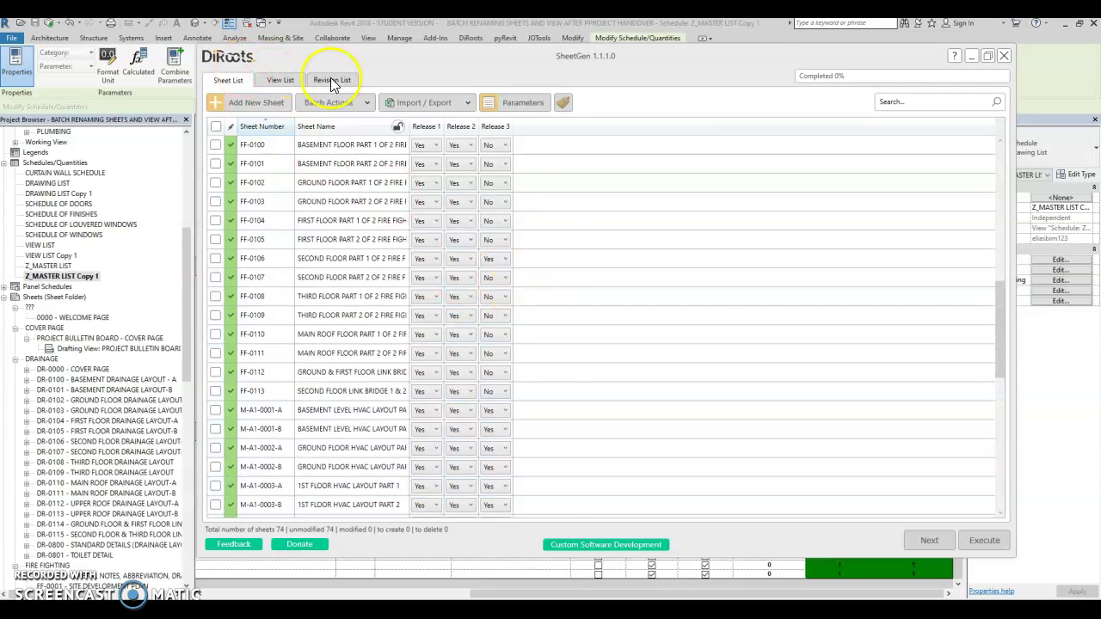
click(333, 80)
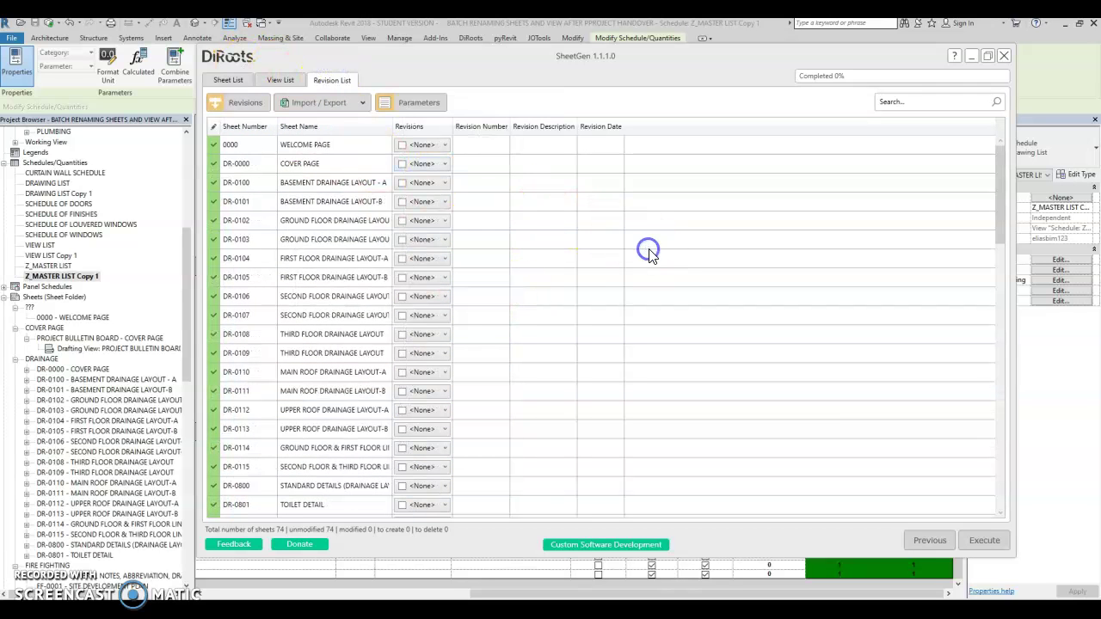
Select drainage sheets DR-0100 through DR-0801 and glance at the Revit schedule behind SheetGen.
click(627, 233)
click(263, 187)
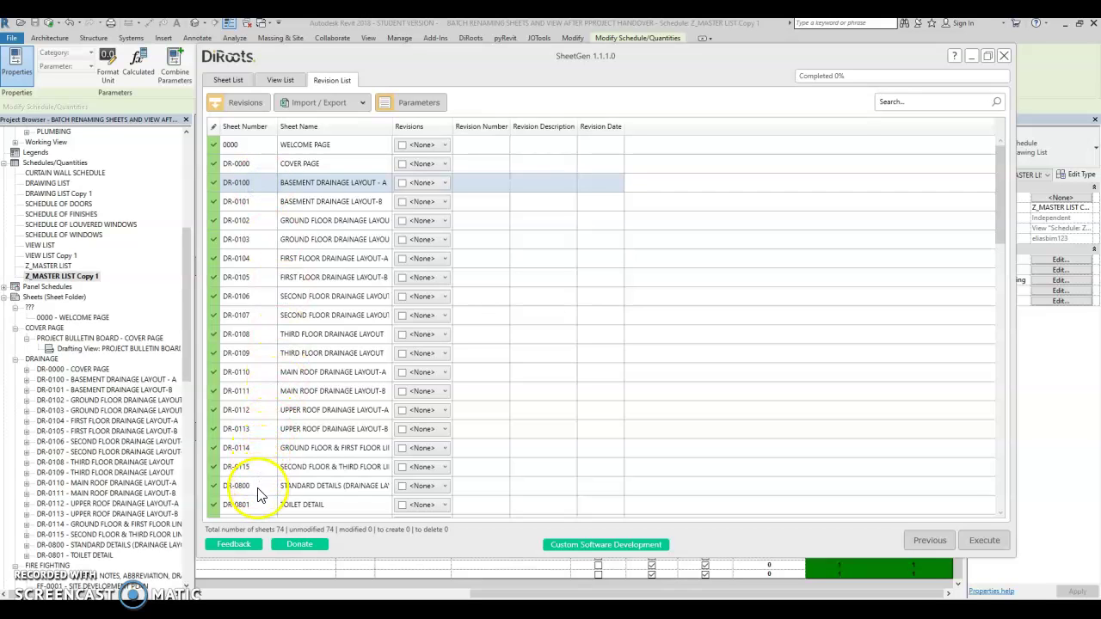
scroll(261, 495, down, 2)
shift+click(250, 391)
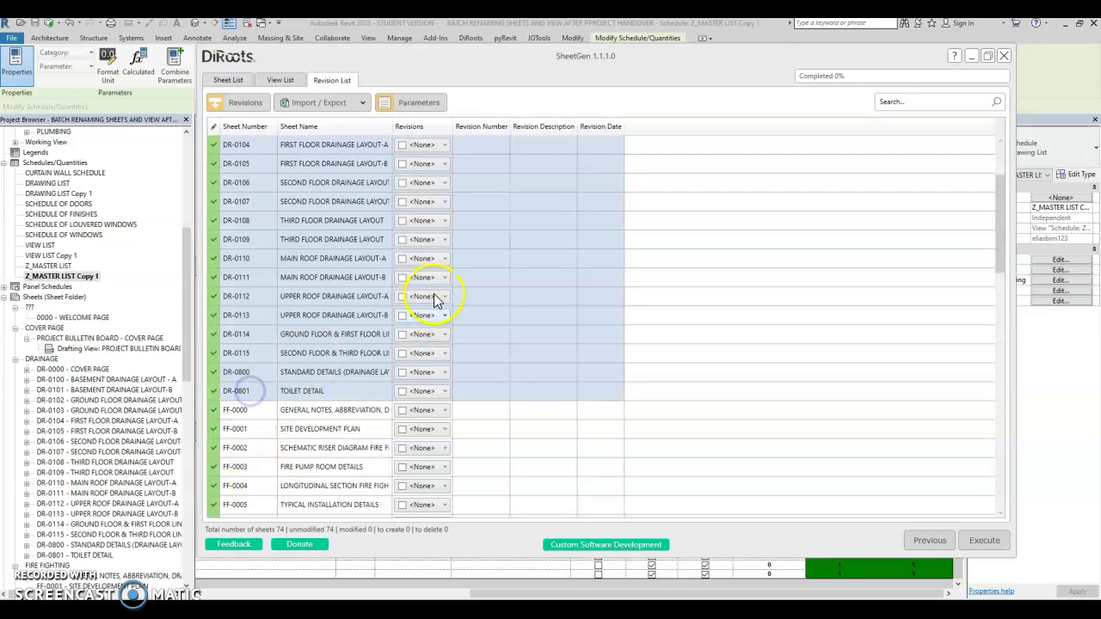
drag(648, 71, 449, 197)
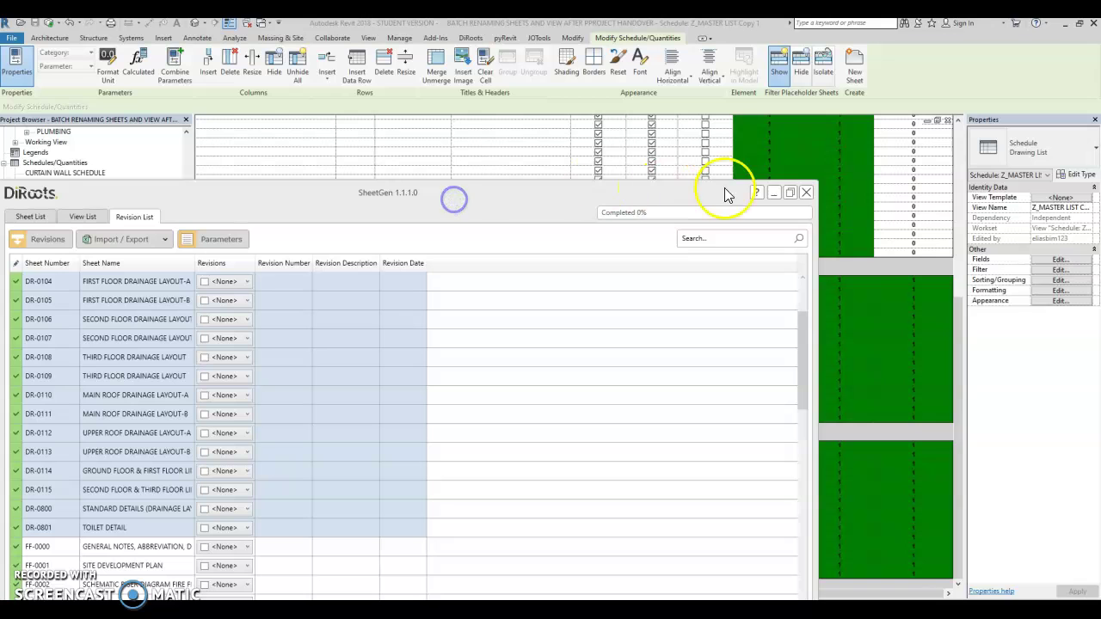
click(772, 193)
drag(958, 359, 949, 156)
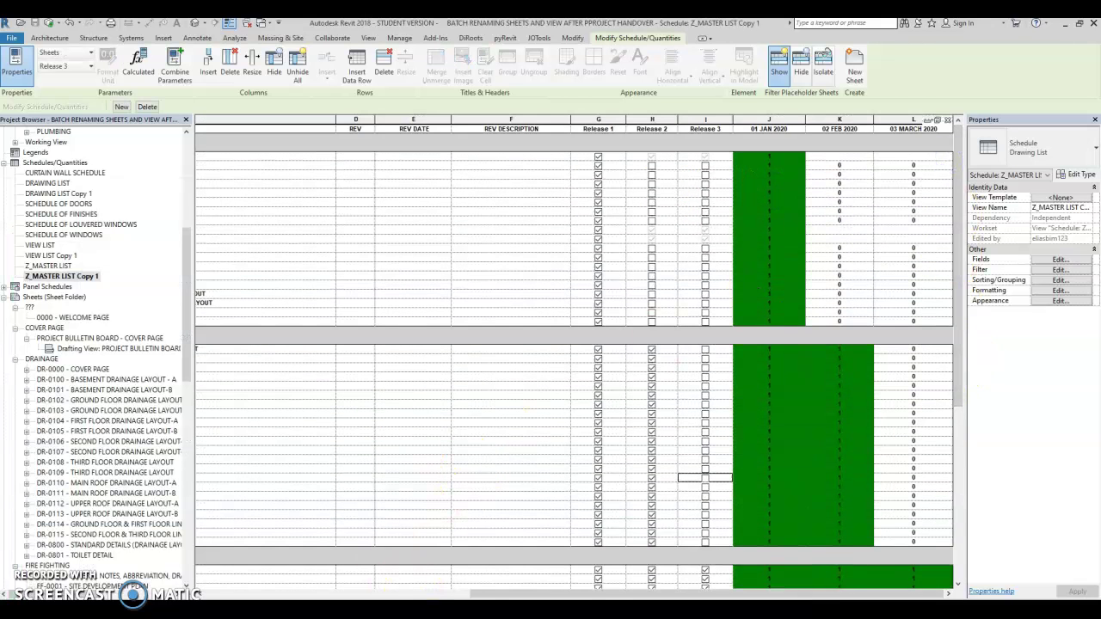
Maximize SheetGen and assign revision 1 SCHEMATIC, 01 JAN 2020 to the selected drainage sheets.
mouse_move(521, 612)
click(551, 551)
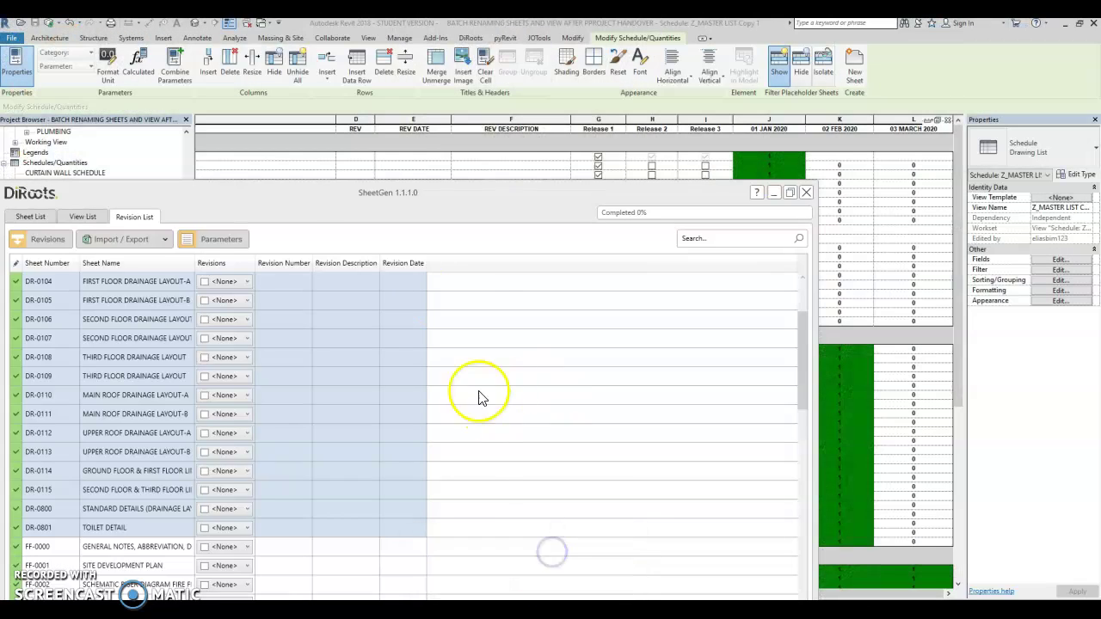
double_click(426, 195)
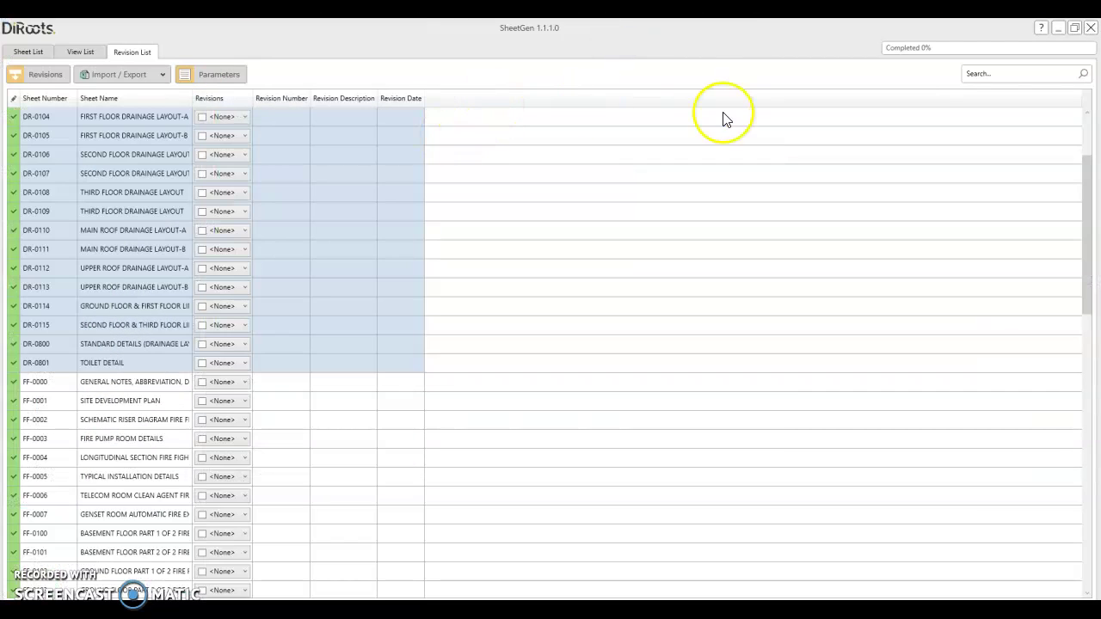
click(243, 118)
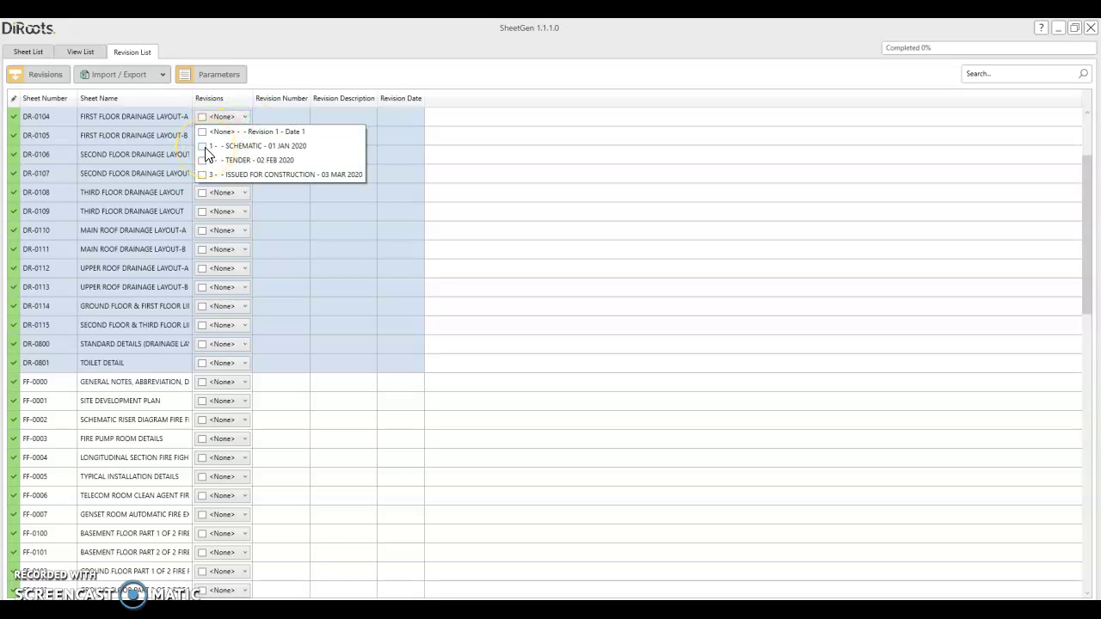
click(550, 233)
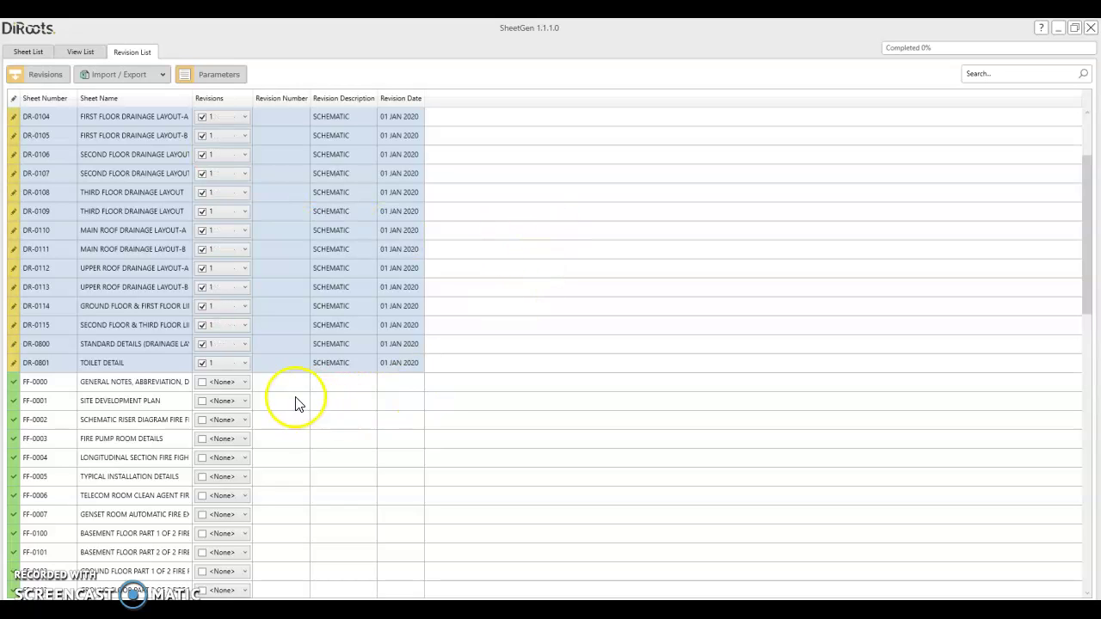
Select sheet FF-0000 and check the updated Z_MASTER LIST Copy 1 schedule in Revit.
click(268, 383)
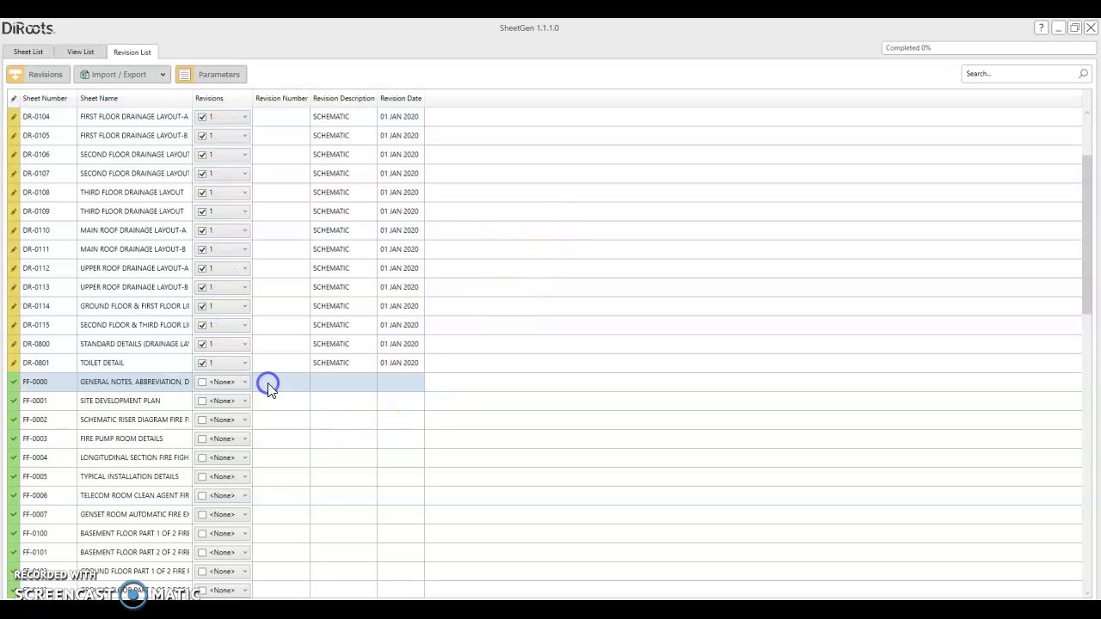
click(1058, 30)
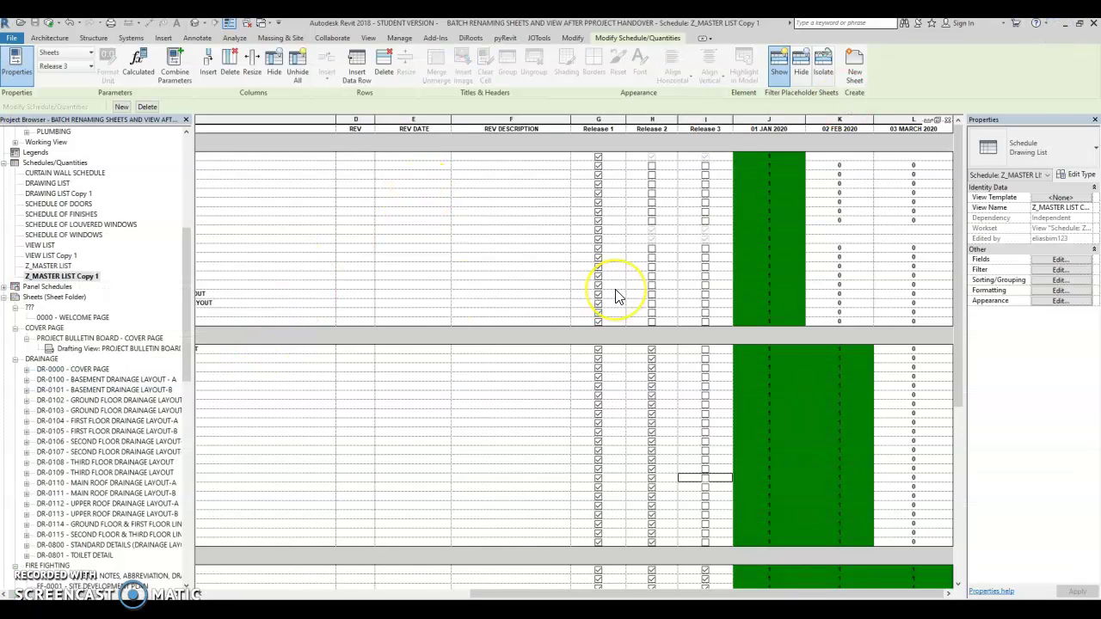
scroll(616, 296, down, 2)
scroll(641, 298, up, 2)
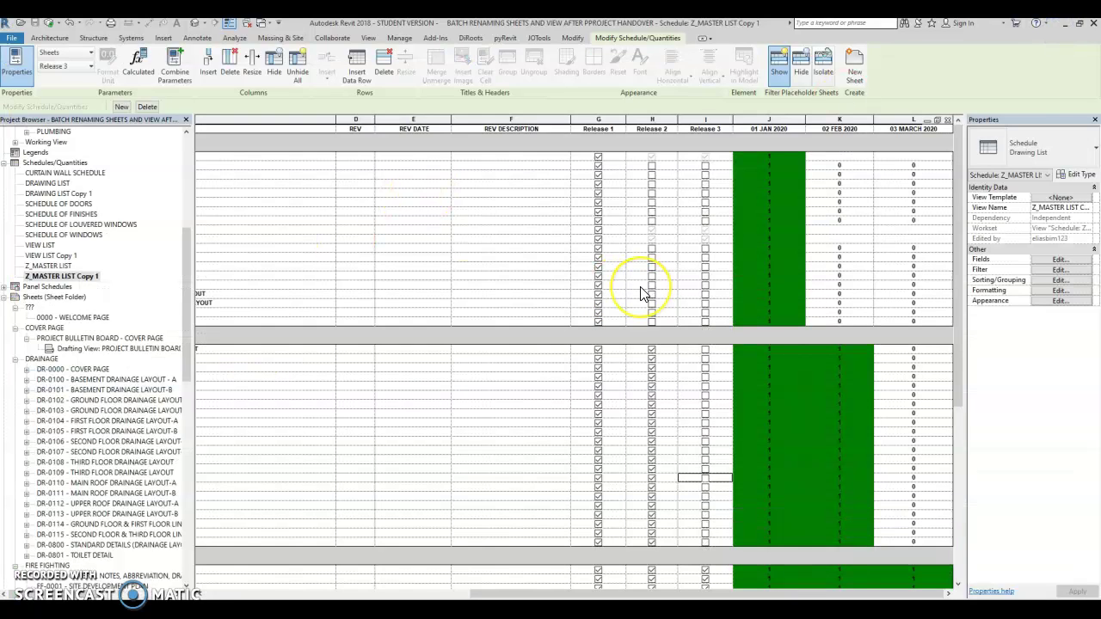
scroll(641, 296, down, 2)
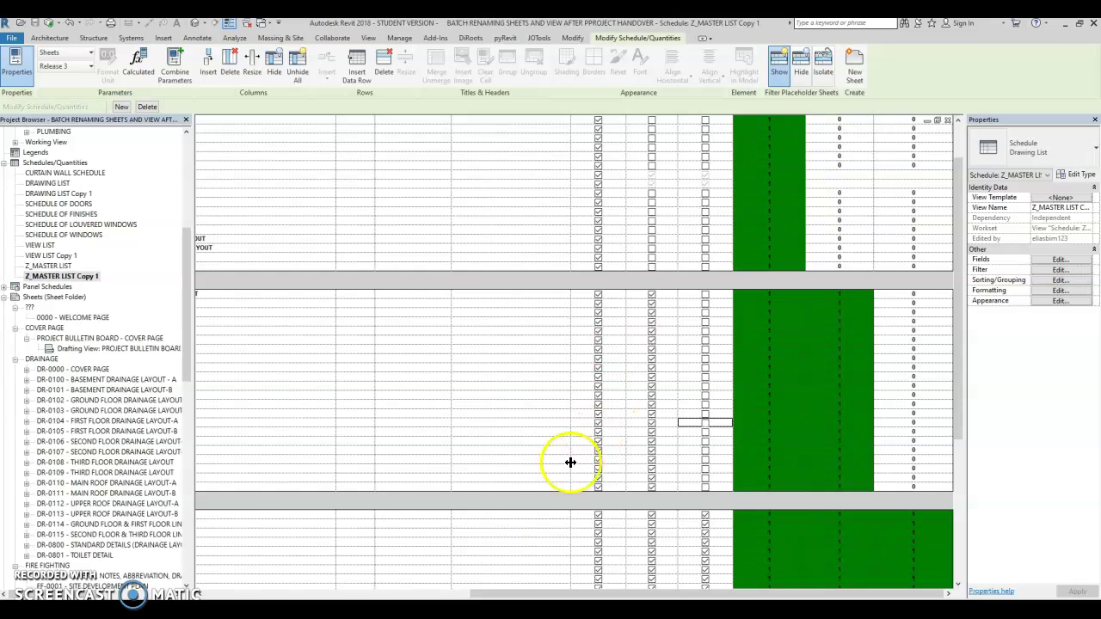
Assign revision 2 TENDER, 02 FEB 2020 to fire-fighting sheets FF-0000 through FF-0113.
click(554, 575)
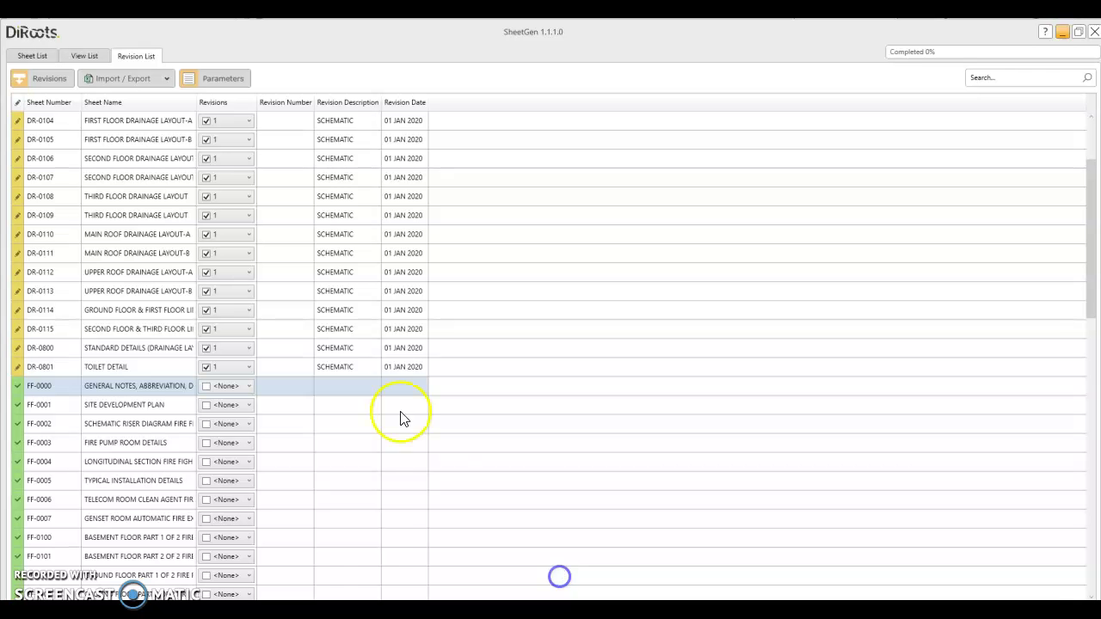
scroll(135, 384, down, 4)
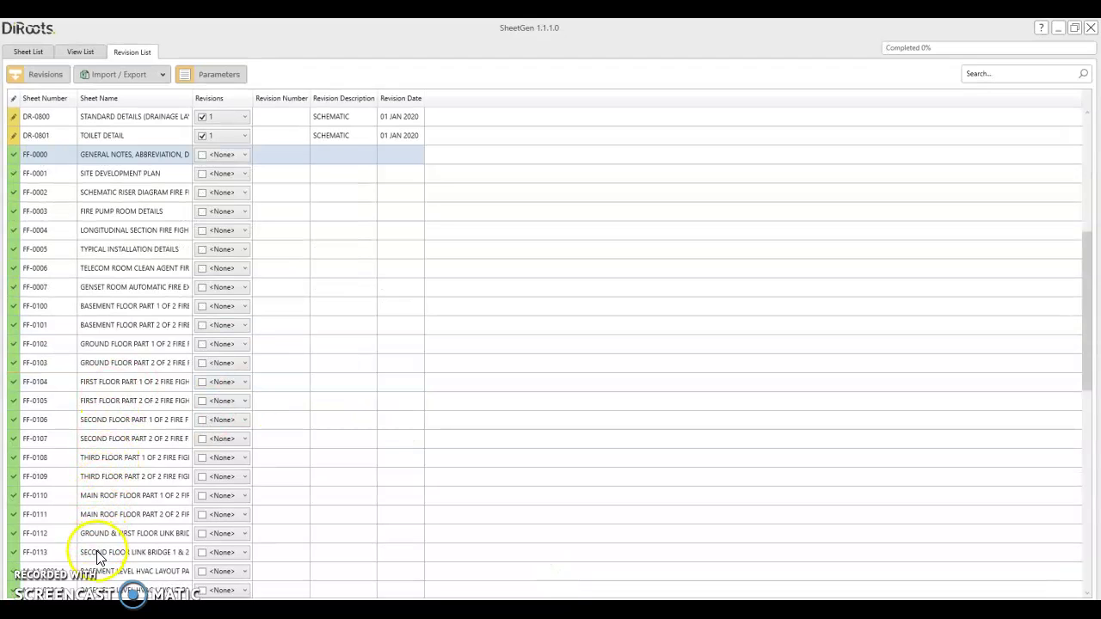
shift+click(96, 551)
click(229, 158)
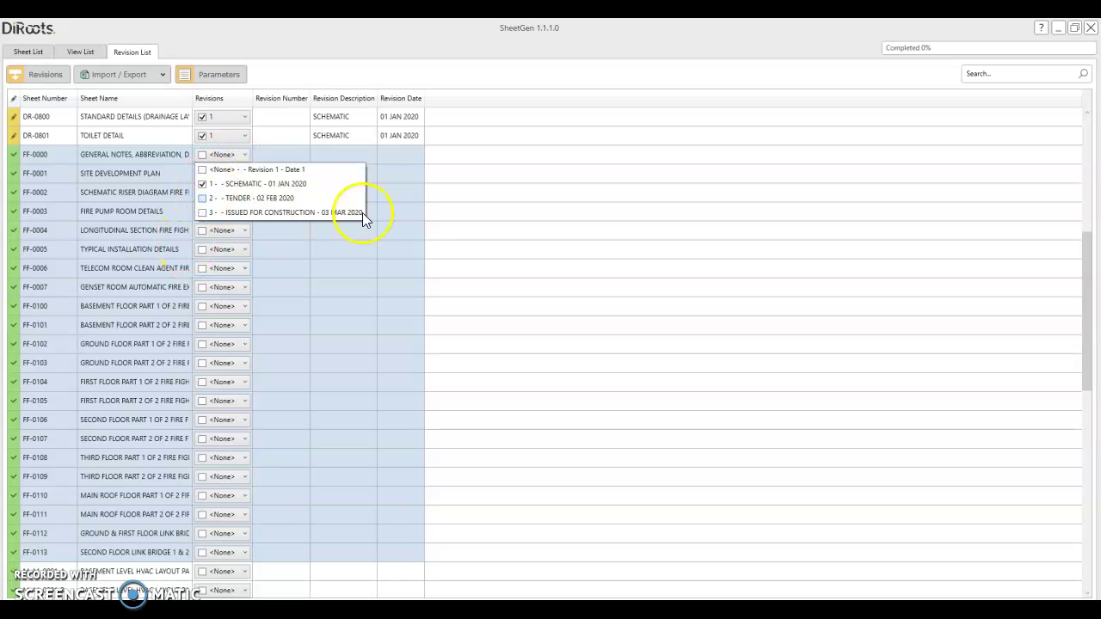
click(484, 226)
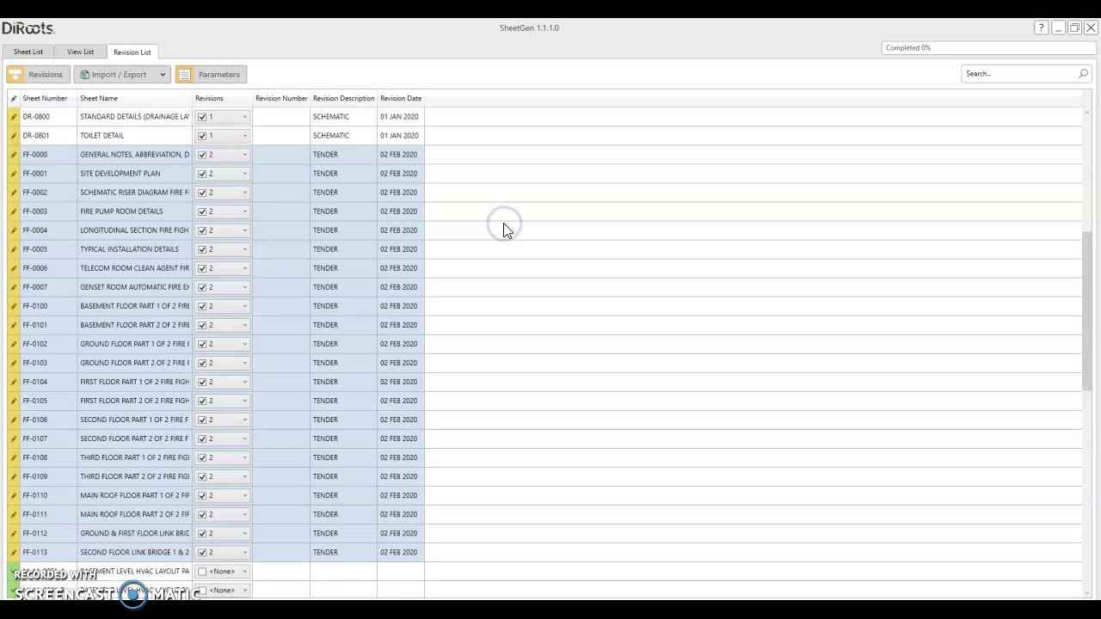
scroll(507, 237, down, 3)
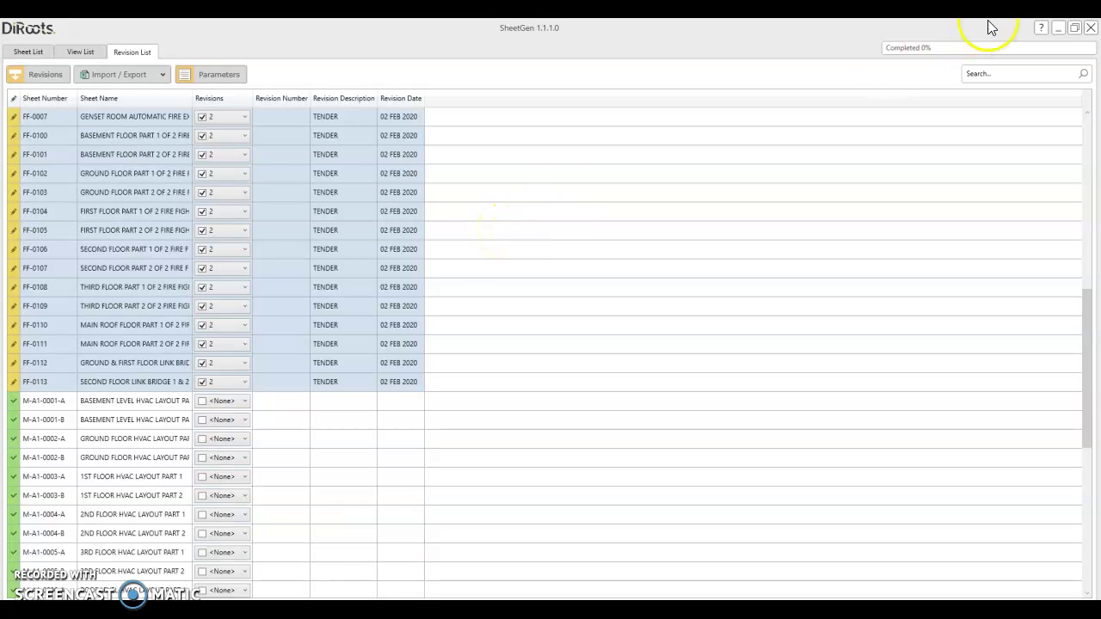
Restore SheetGen to a normal window and select HVAC rows M-A1-0001-A through M-B1-0002.
click(1073, 27)
drag(712, 201, 894, 73)
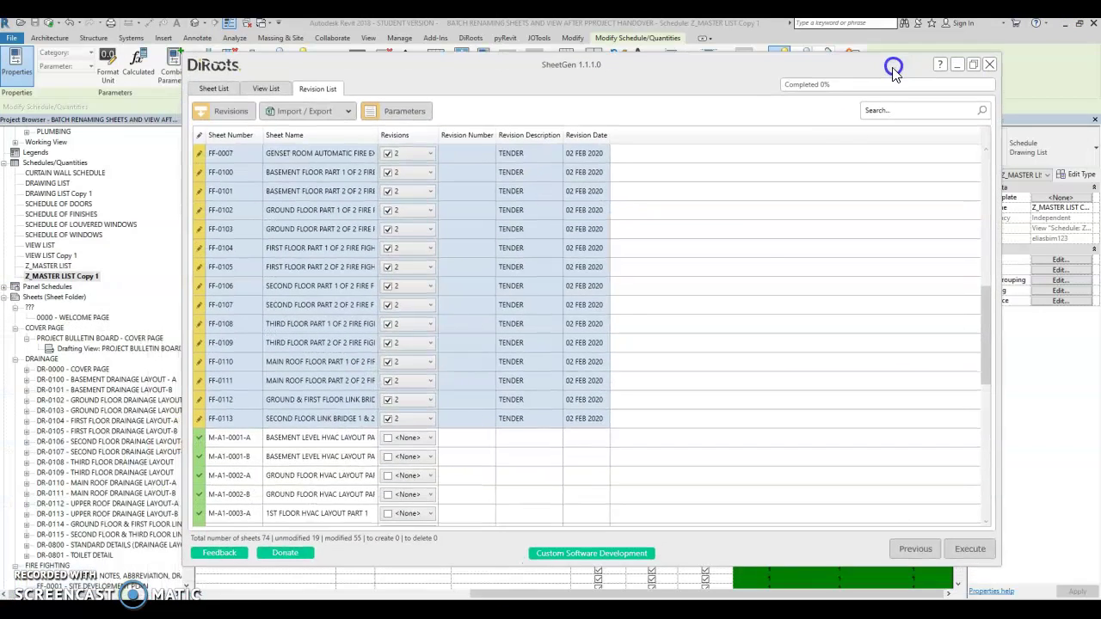
scroll(494, 323, down, 4)
click(234, 212)
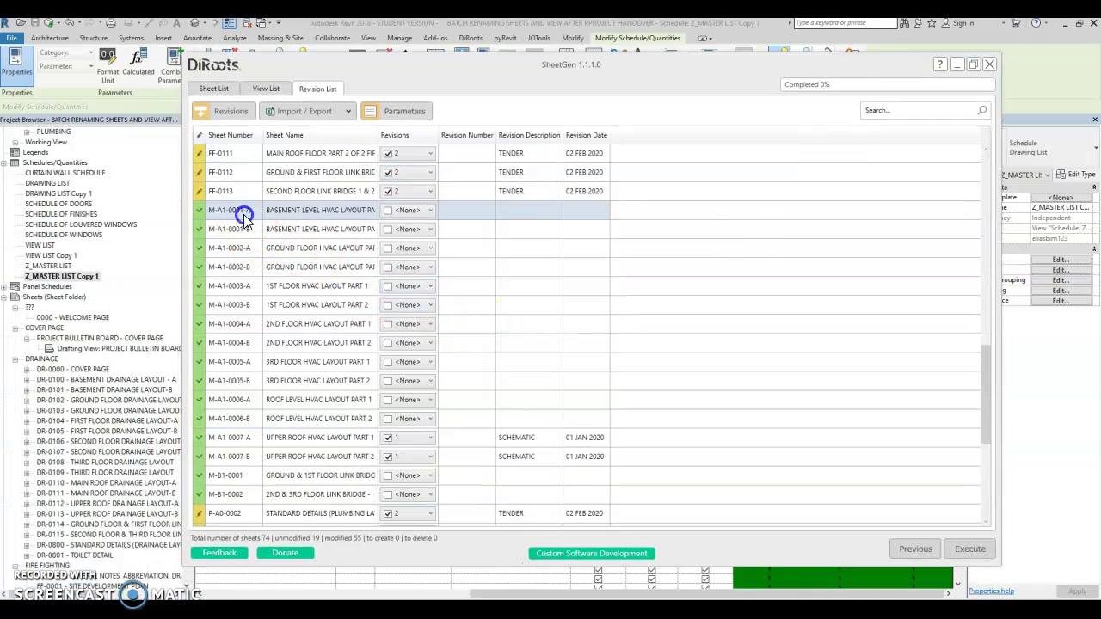
scroll(279, 341, down, 2)
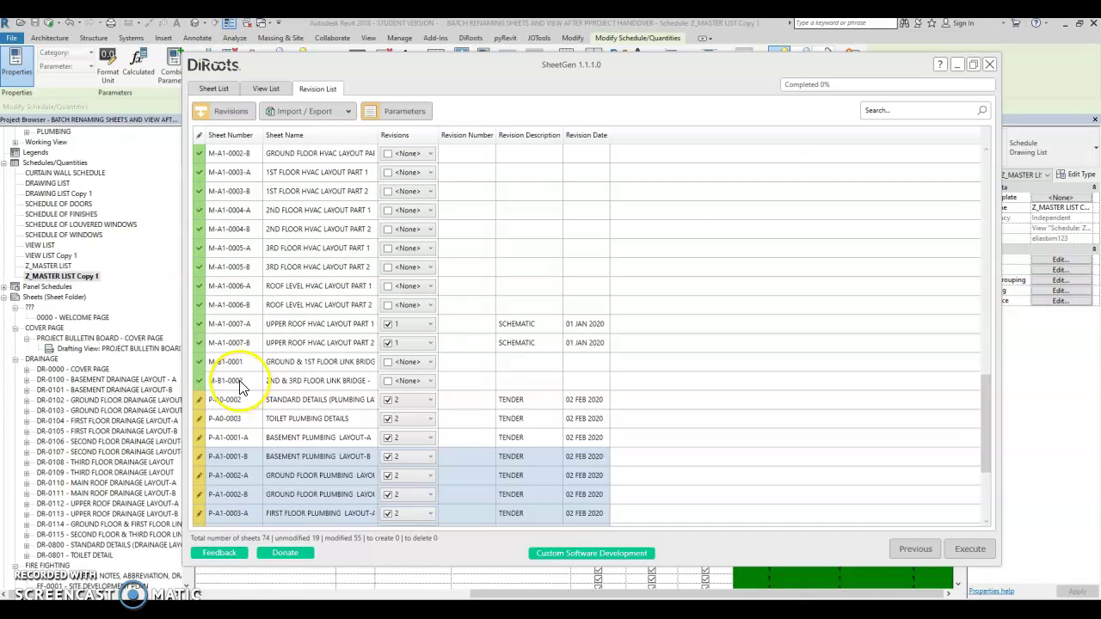
shift+click(237, 380)
Add revision 3 ISSUED FOR CONSTRUCTION to the selected HVAC sheets.
click(429, 157)
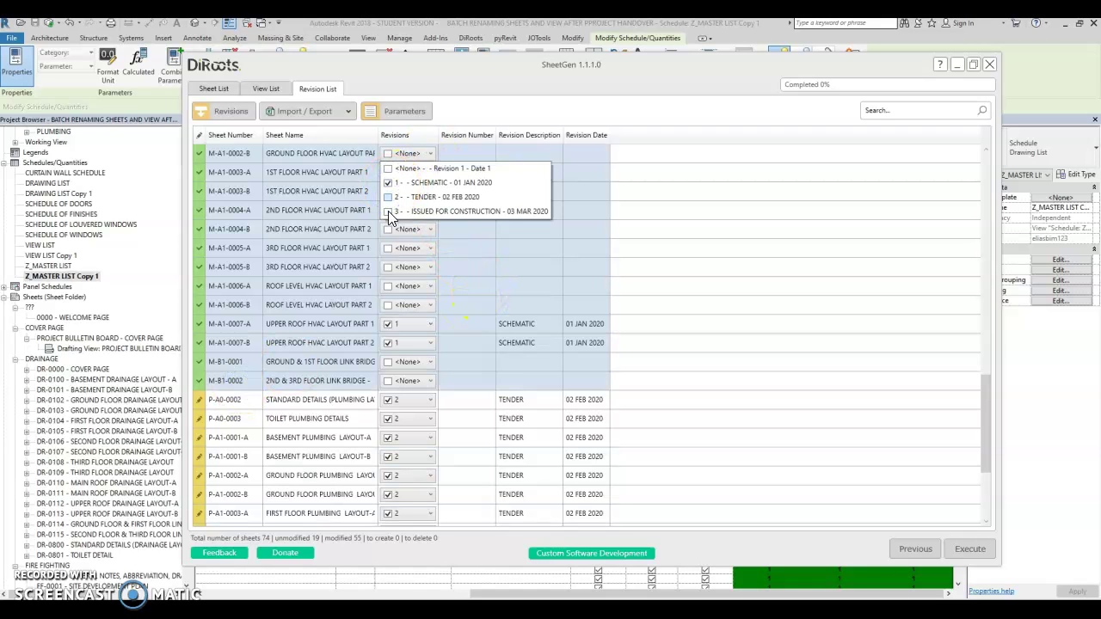
click(496, 211)
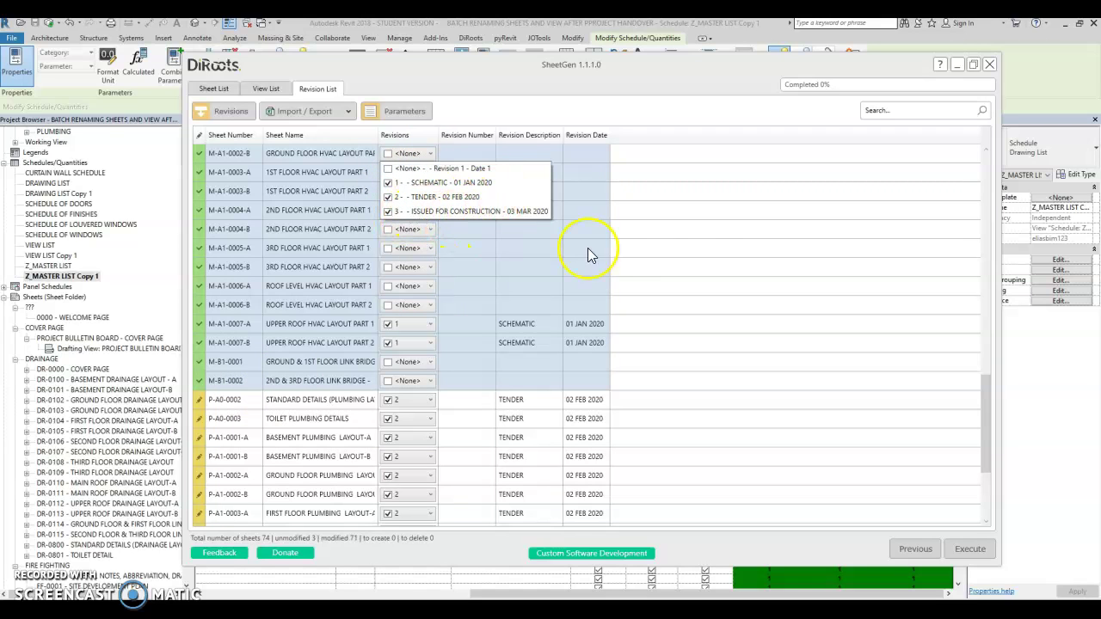
click(706, 231)
scroll(686, 272, down, 3)
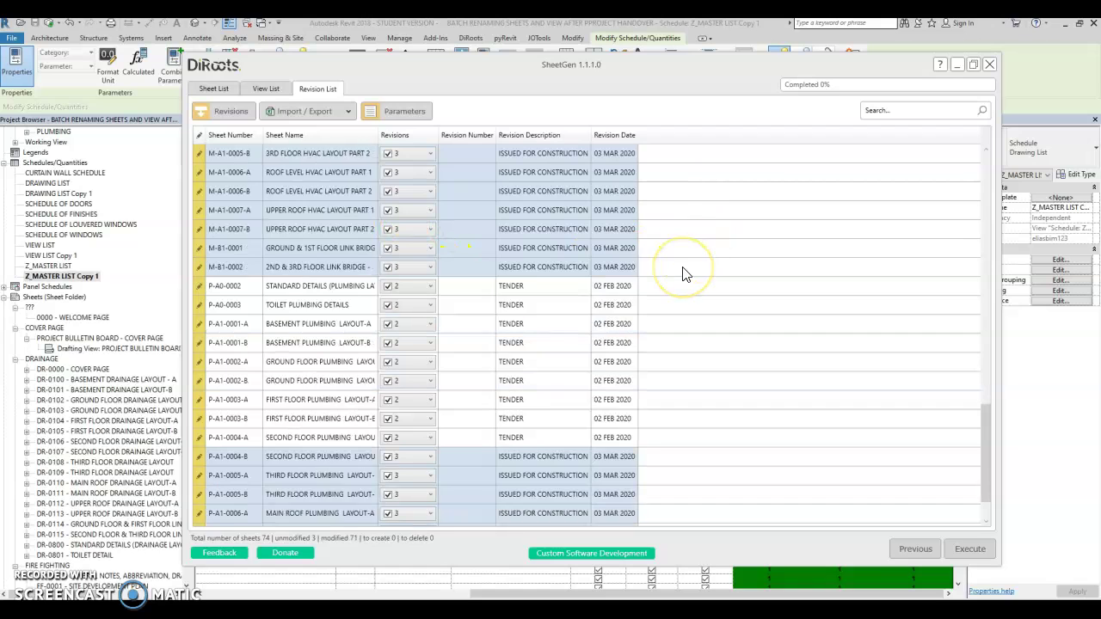
Assign revision 3 Issued for Construction to plumbing sheets P-A0-0002 through P-B1-0001.
click(297, 234)
click(292, 229)
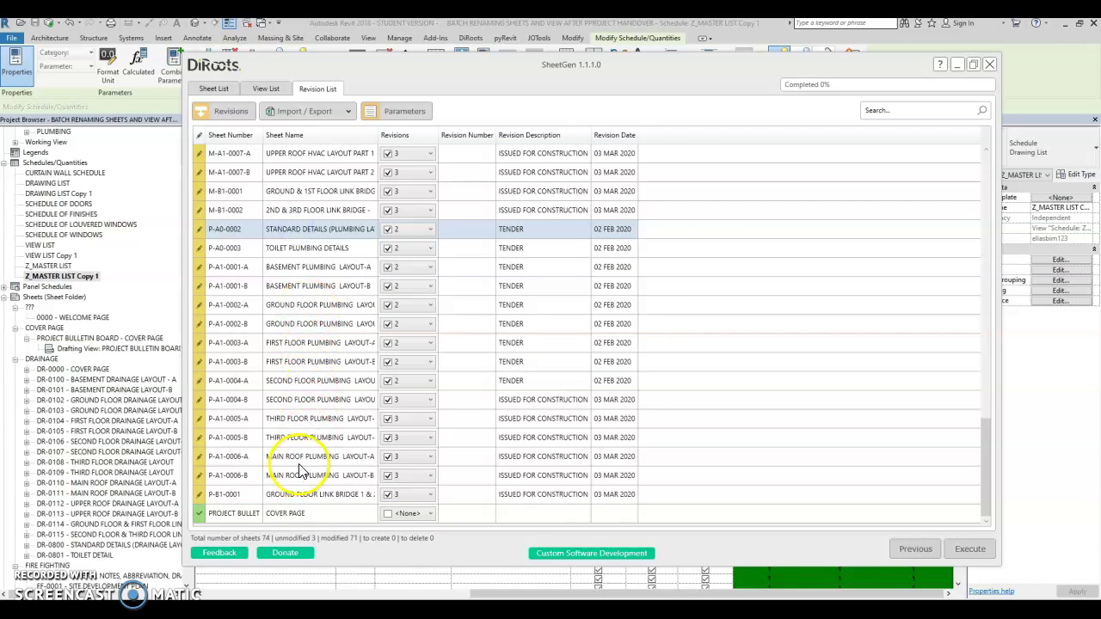
shift+click(294, 493)
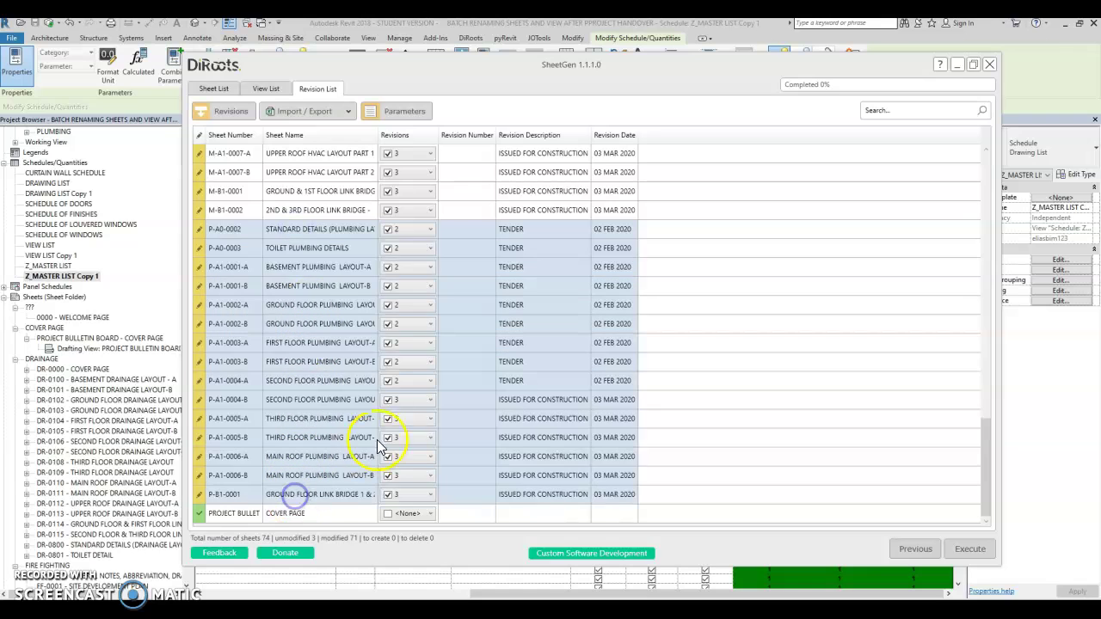
click(416, 231)
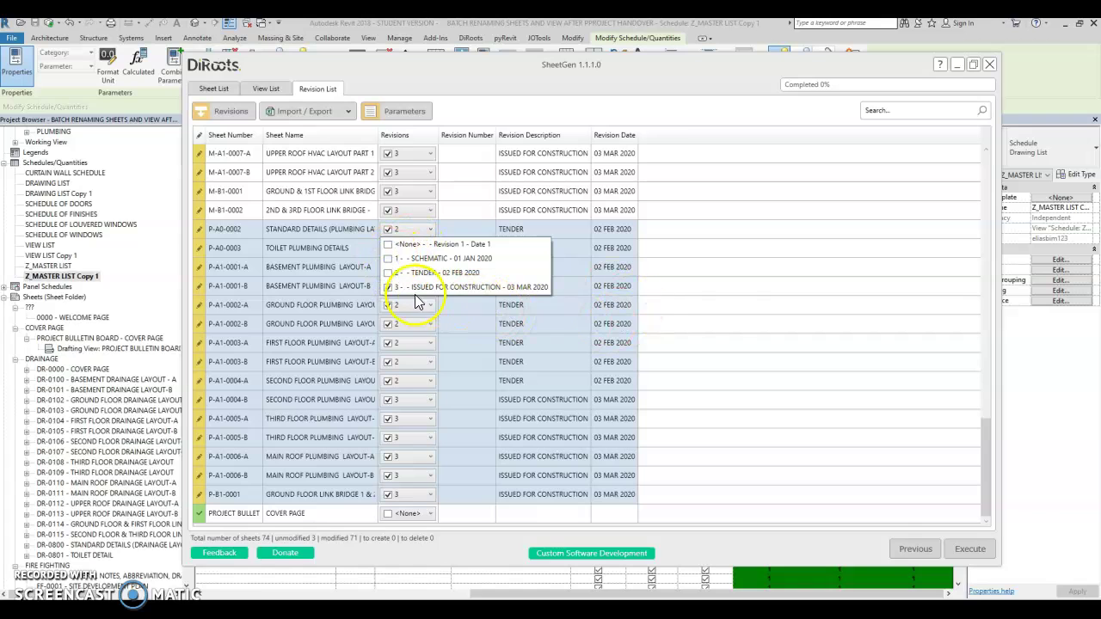
click(732, 308)
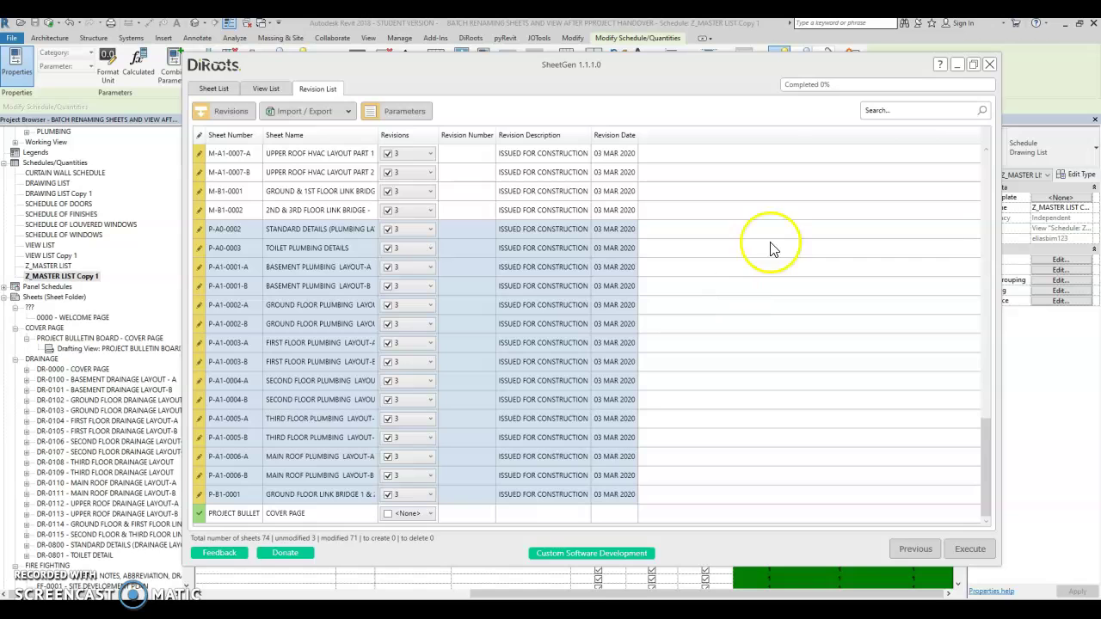
click(954, 69)
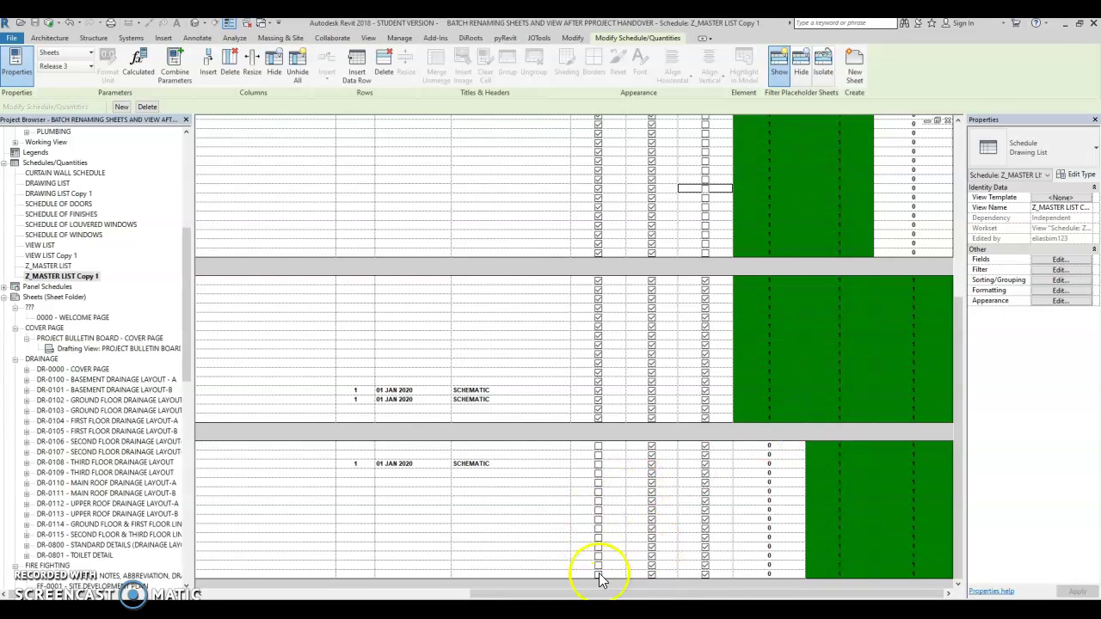
Execute SheetGen's pending revision assignments on the modified sheets, minimizing SheetGen while it runs.
click(557, 584)
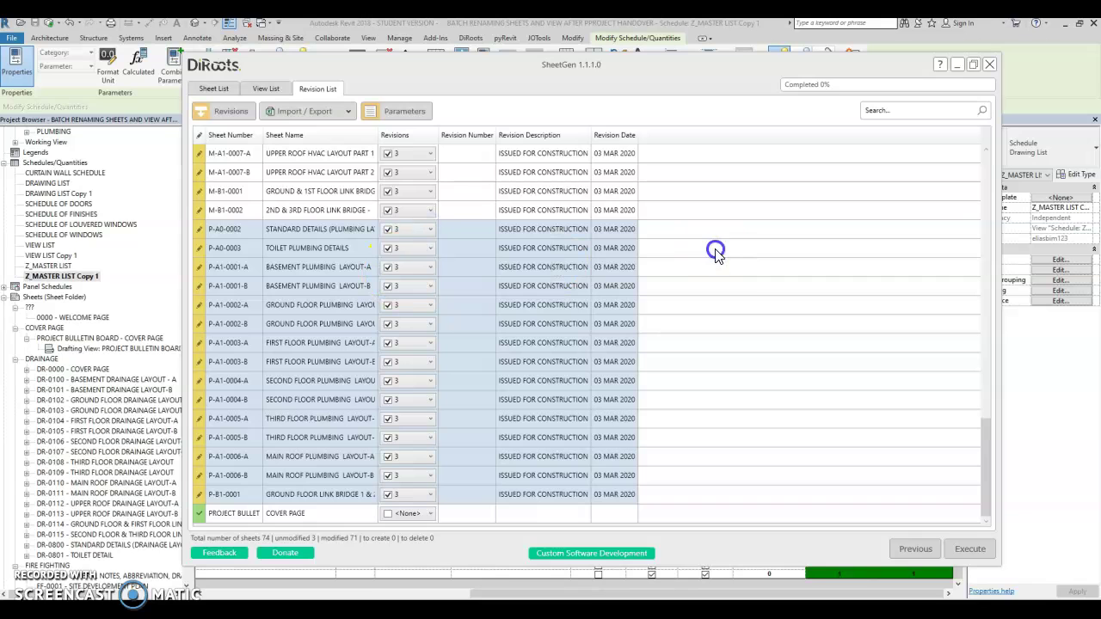
drag(981, 491, 980, 519)
click(966, 550)
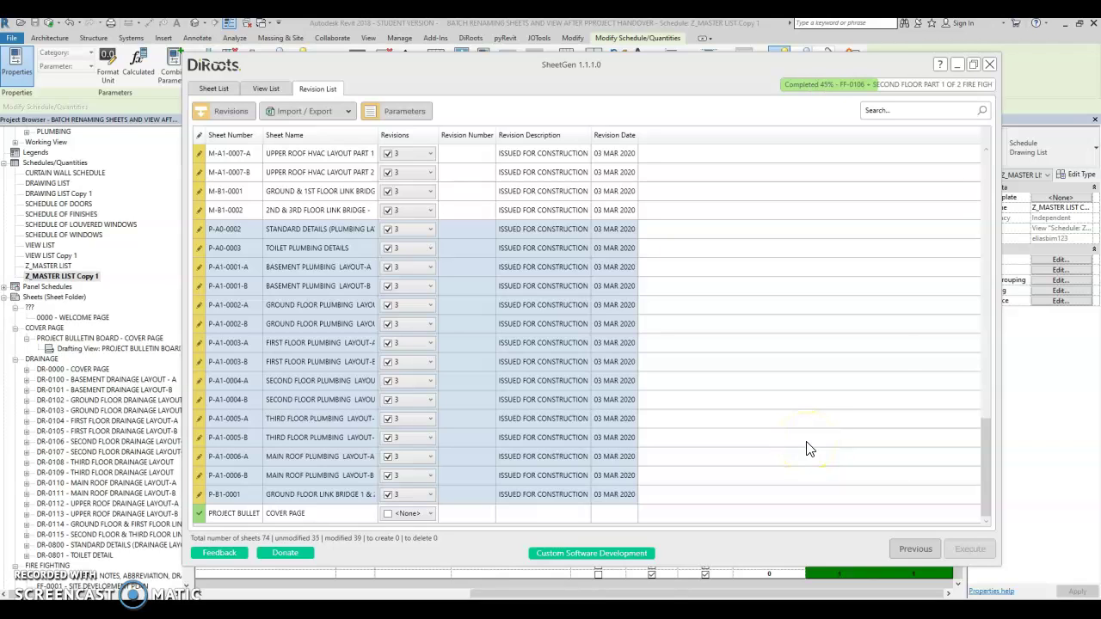
click(956, 68)
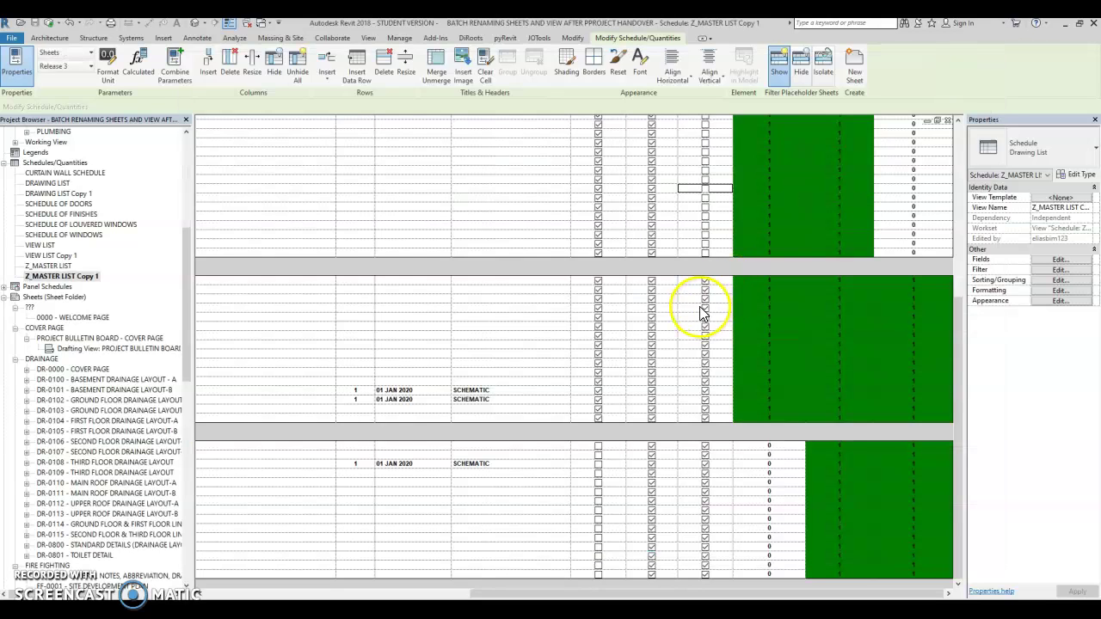
Dismiss the completion message and open the DR-0000 COVER PAGE sheet, viewing the TENDER rows.
click(555, 338)
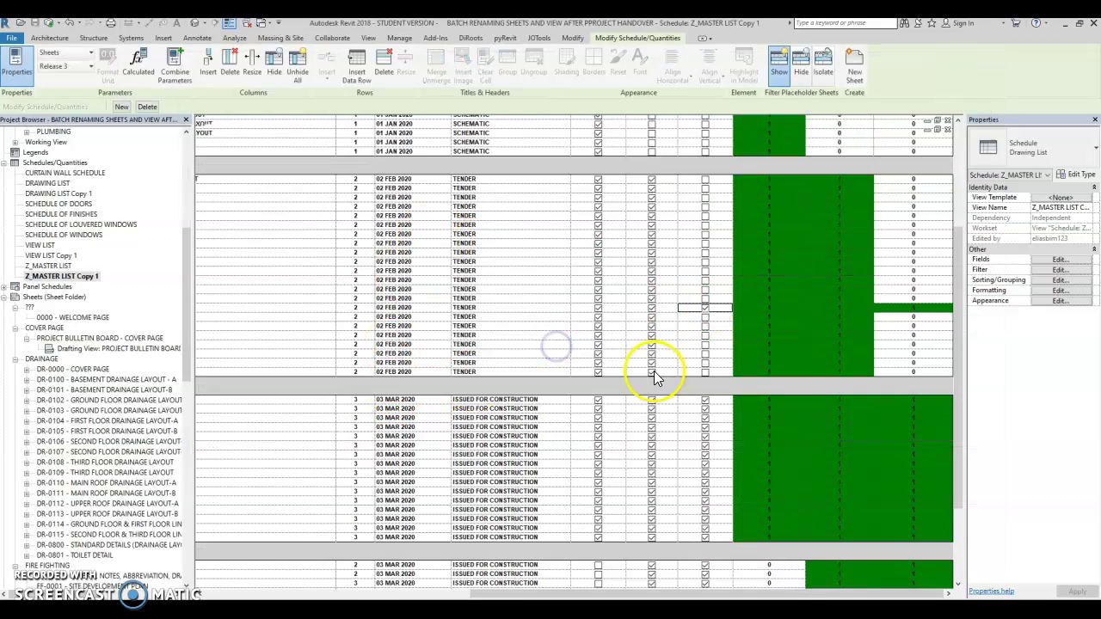
scroll(651, 368, up, 5)
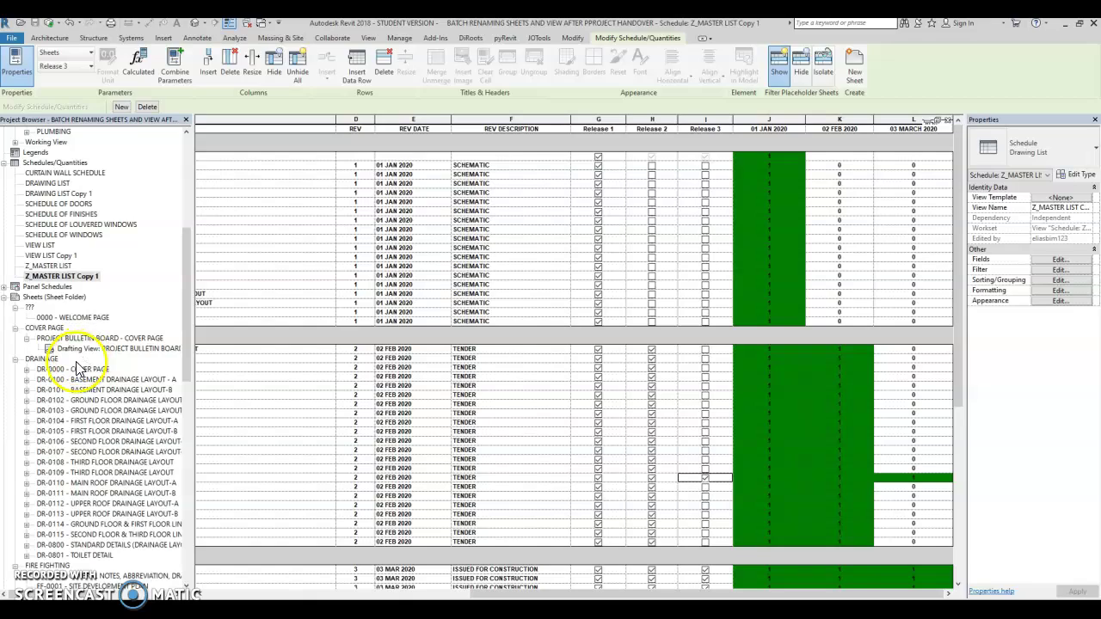
double_click(74, 369)
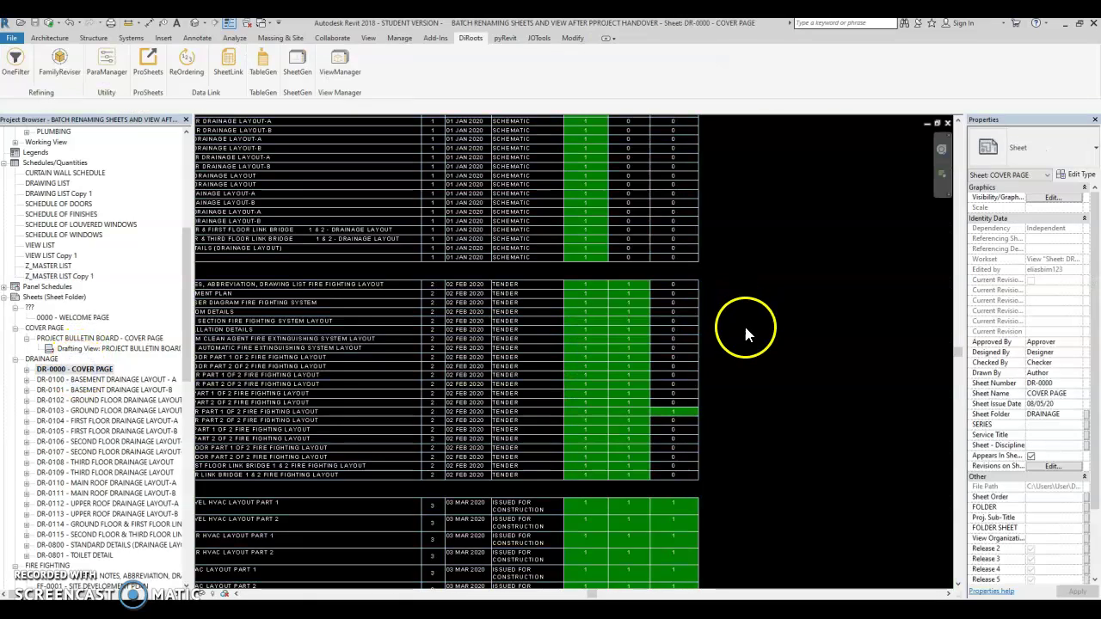
scroll(744, 325, down, 4)
scroll(760, 376, down, 2)
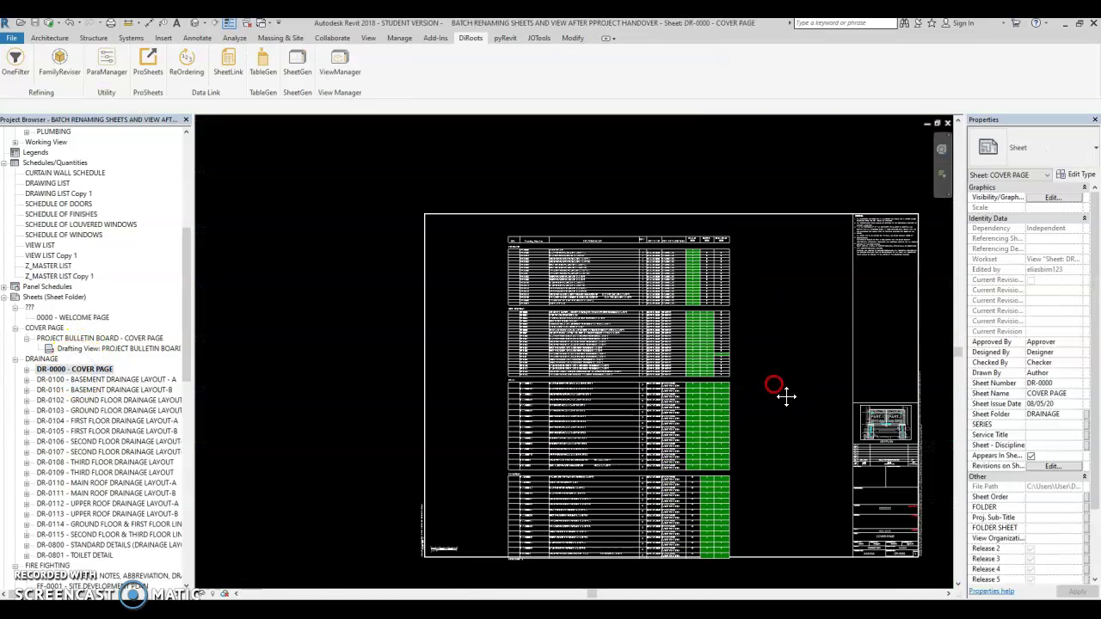
scroll(666, 292, up, 4)
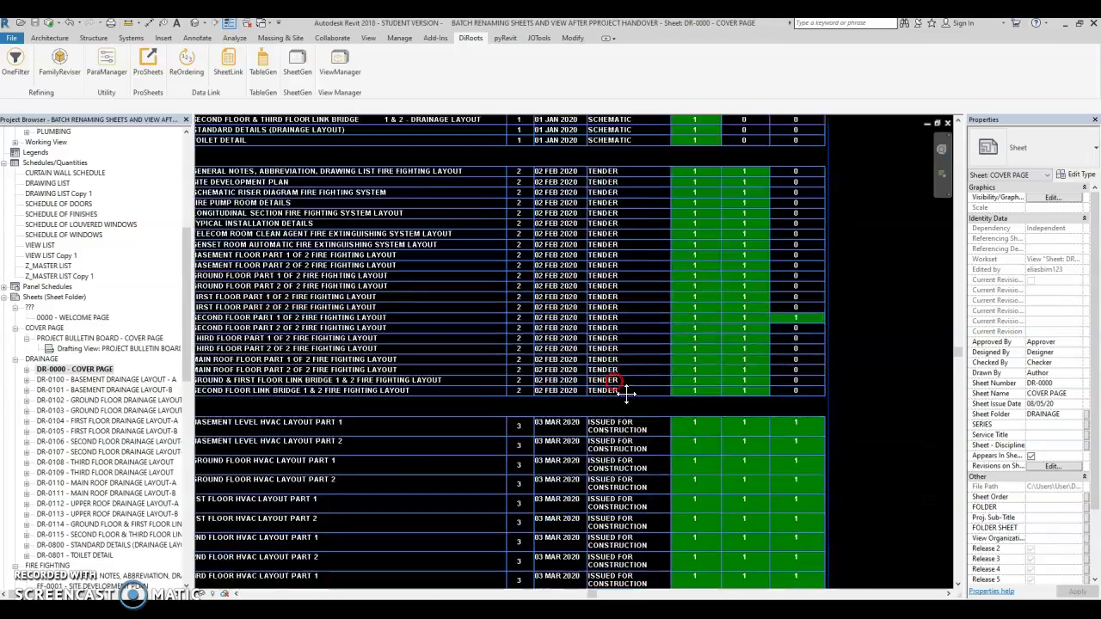
scroll(602, 404, down, 1)
scroll(577, 263, up, 3)
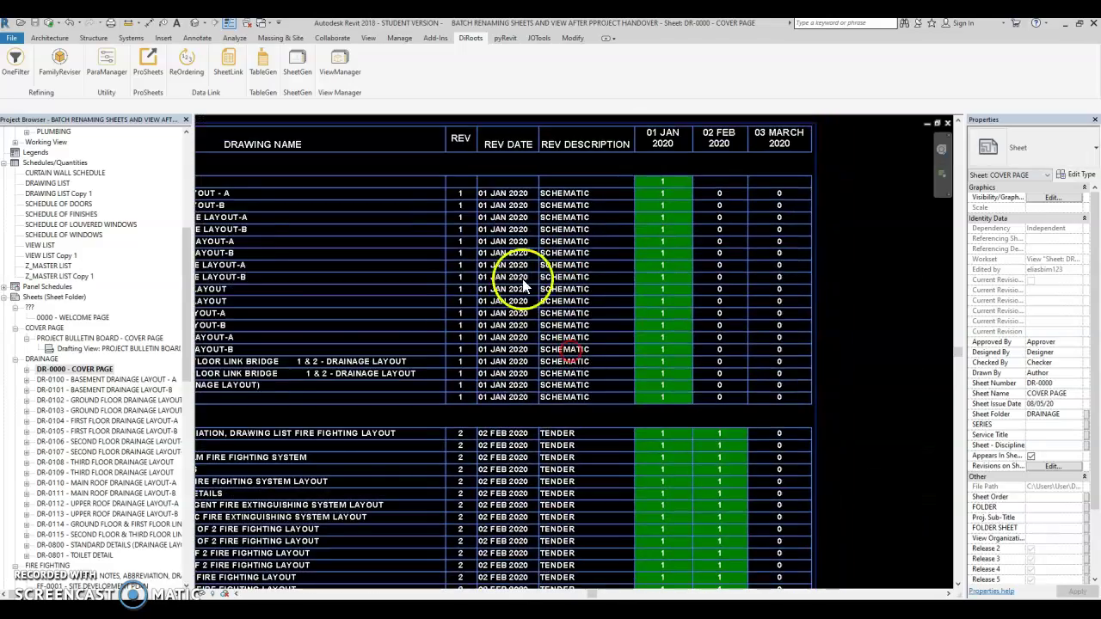
middle_drag(573, 483, 550, 340)
middle_click(488, 465)
click(719, 412)
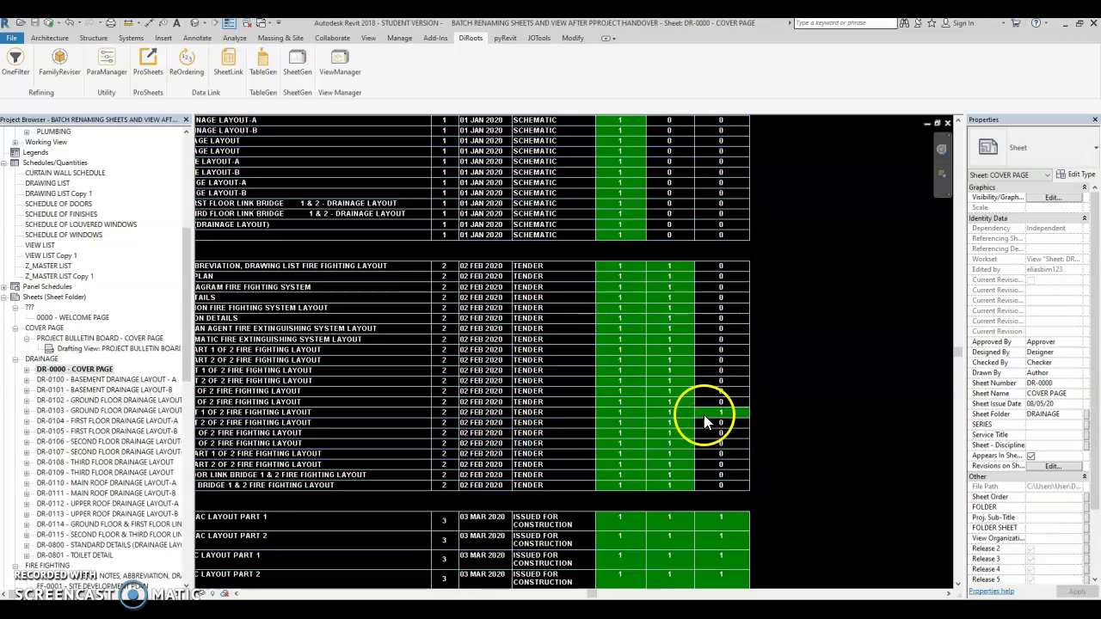
In Z_MASTER LIST Copy 1, untick the stray Release 3 box on one Tender sheet, then review the cover page.
click(373, 394)
double_click(53, 276)
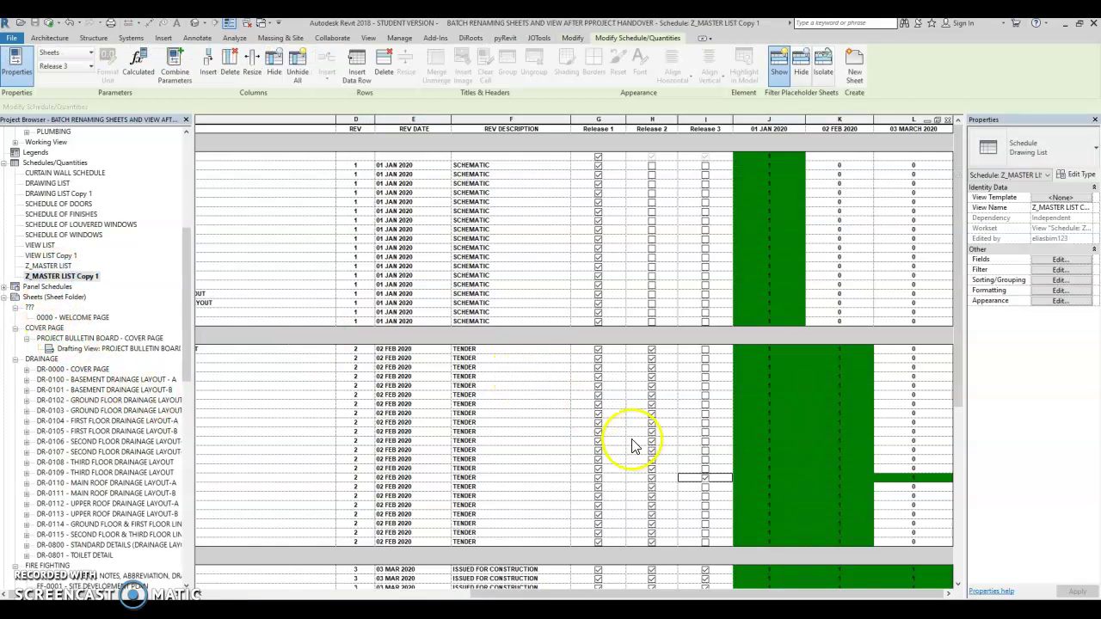
click(705, 478)
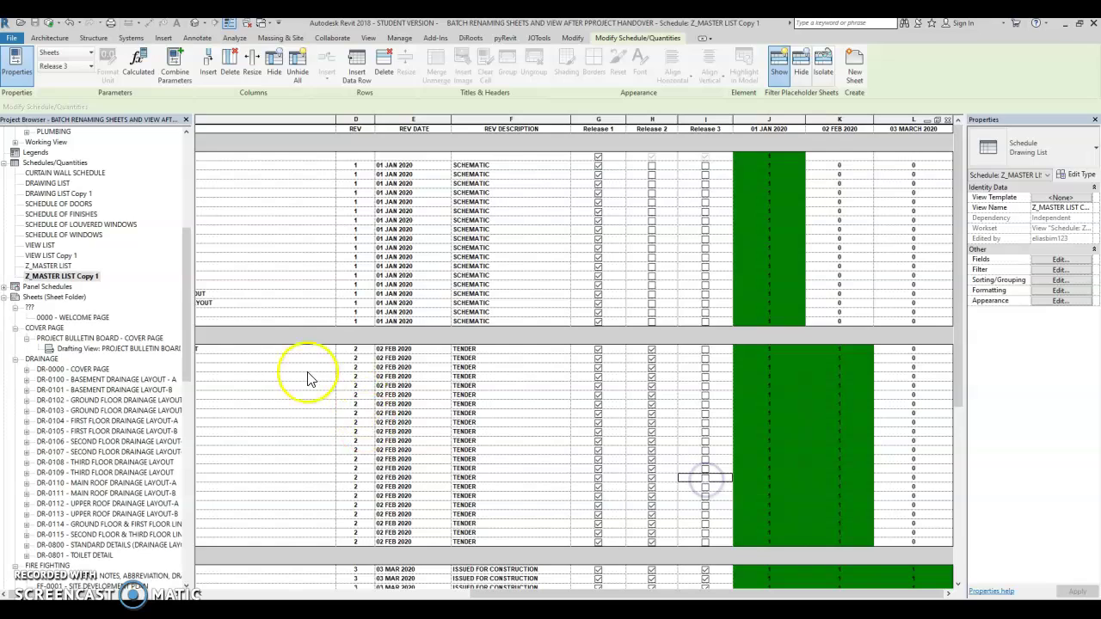
key(ctrl+Tab)
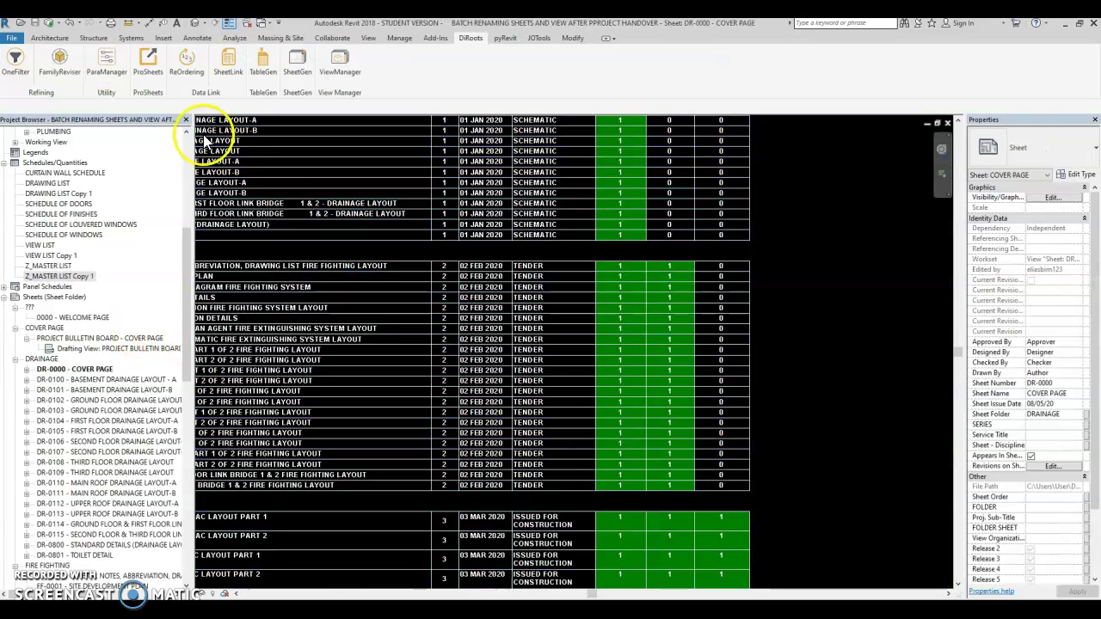
scroll(798, 323, down, 5)
middle_drag(798, 324, 774, 421)
scroll(772, 421, up, 5)
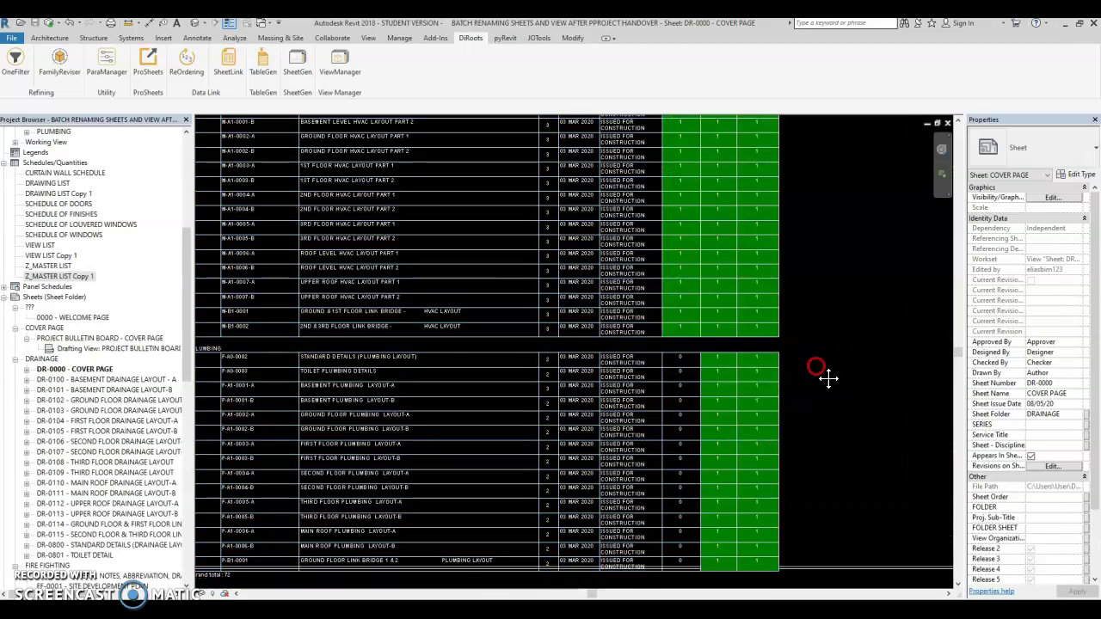
middle_drag(823, 374, 774, 453)
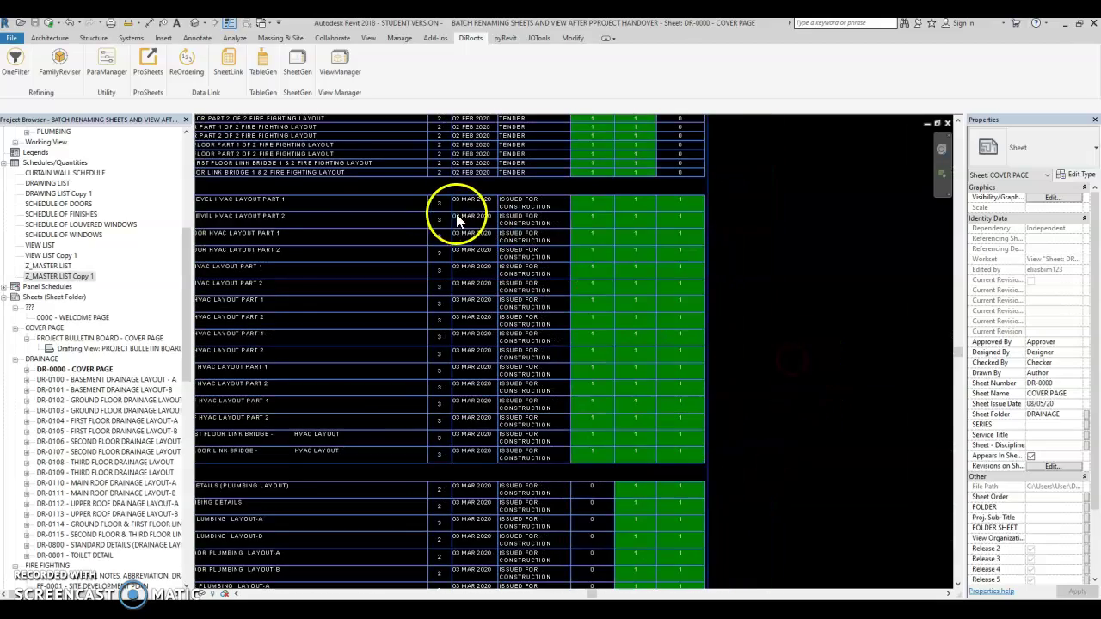
scroll(628, 224, down, 2)
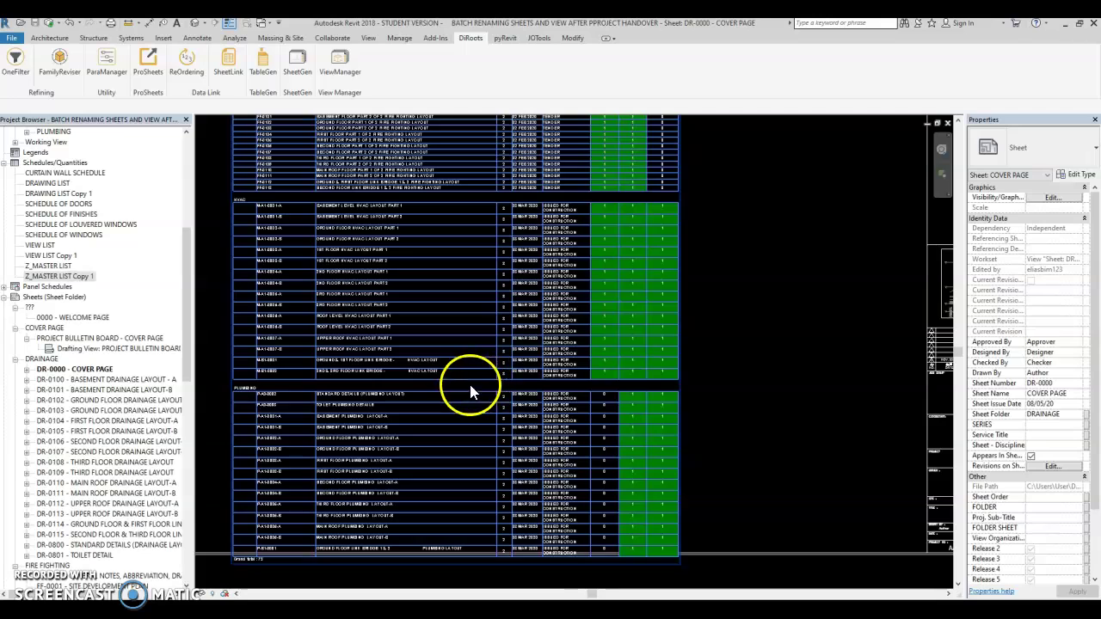
Widen the master list's revision description column on DR-0000 so it fits beside the notes.
click(582, 275)
middle_drag(582, 276, 536, 436)
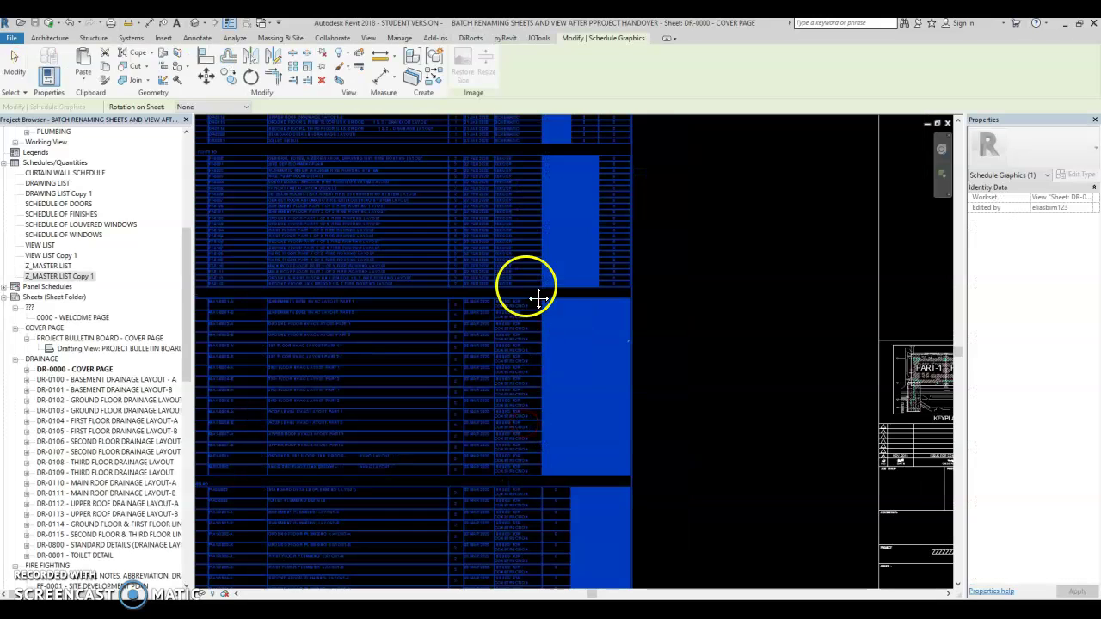
scroll(542, 450, down, 2)
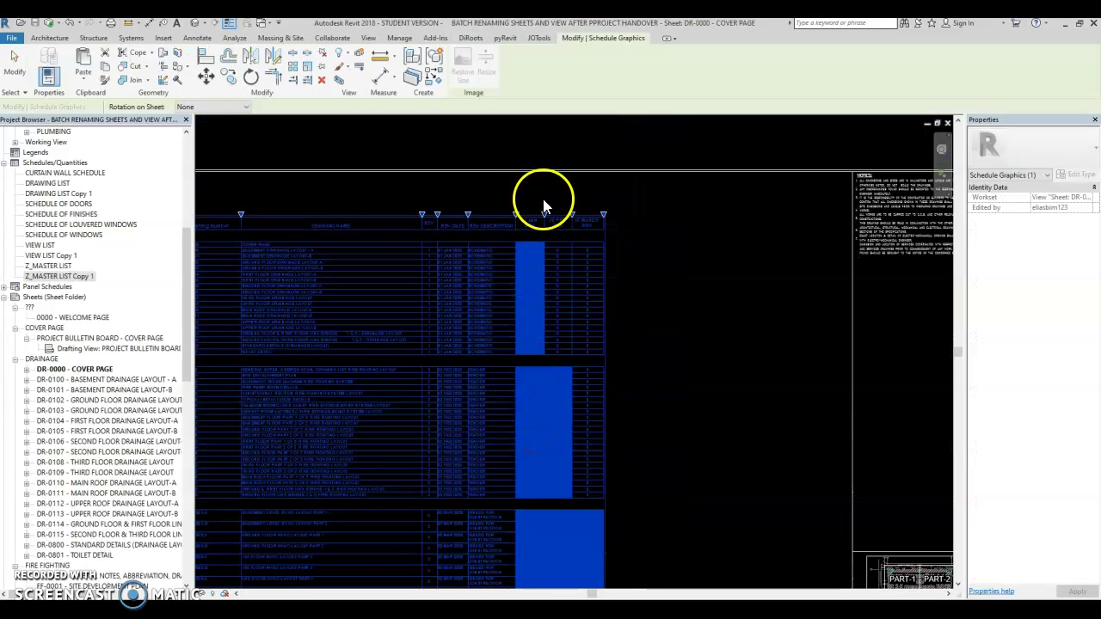
drag(543, 214, 578, 216)
click(200, 538)
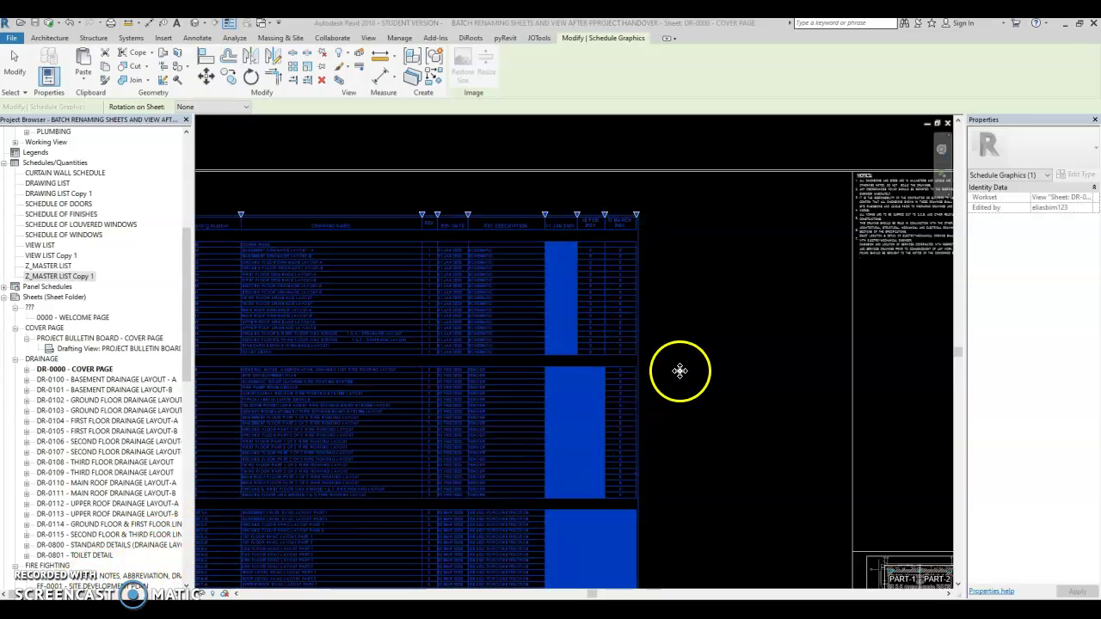
click(698, 336)
scroll(697, 336, down, 2)
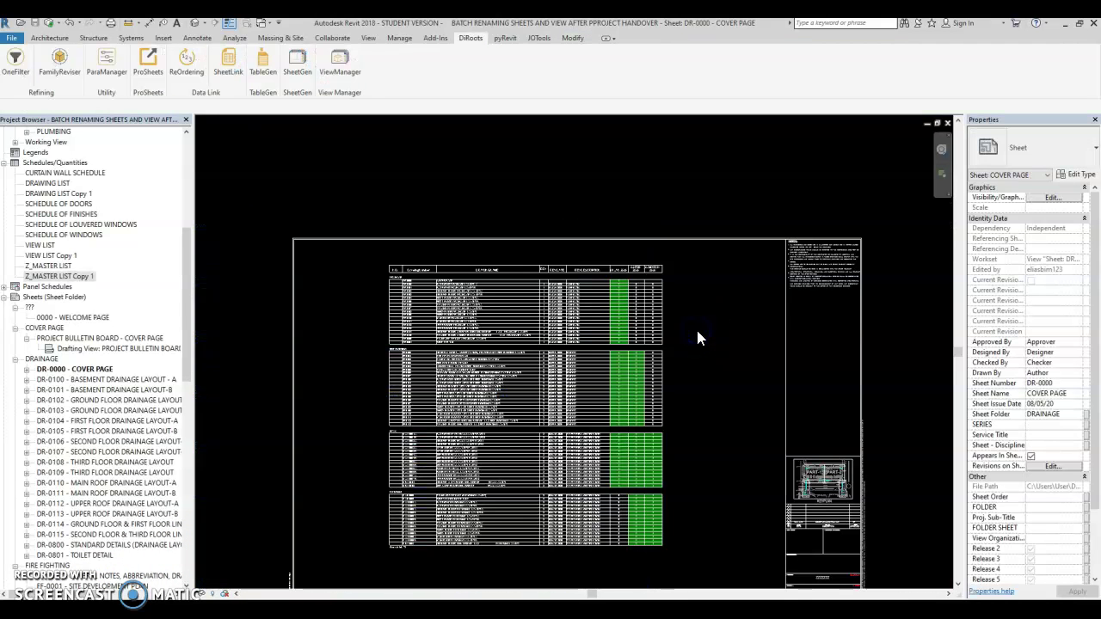